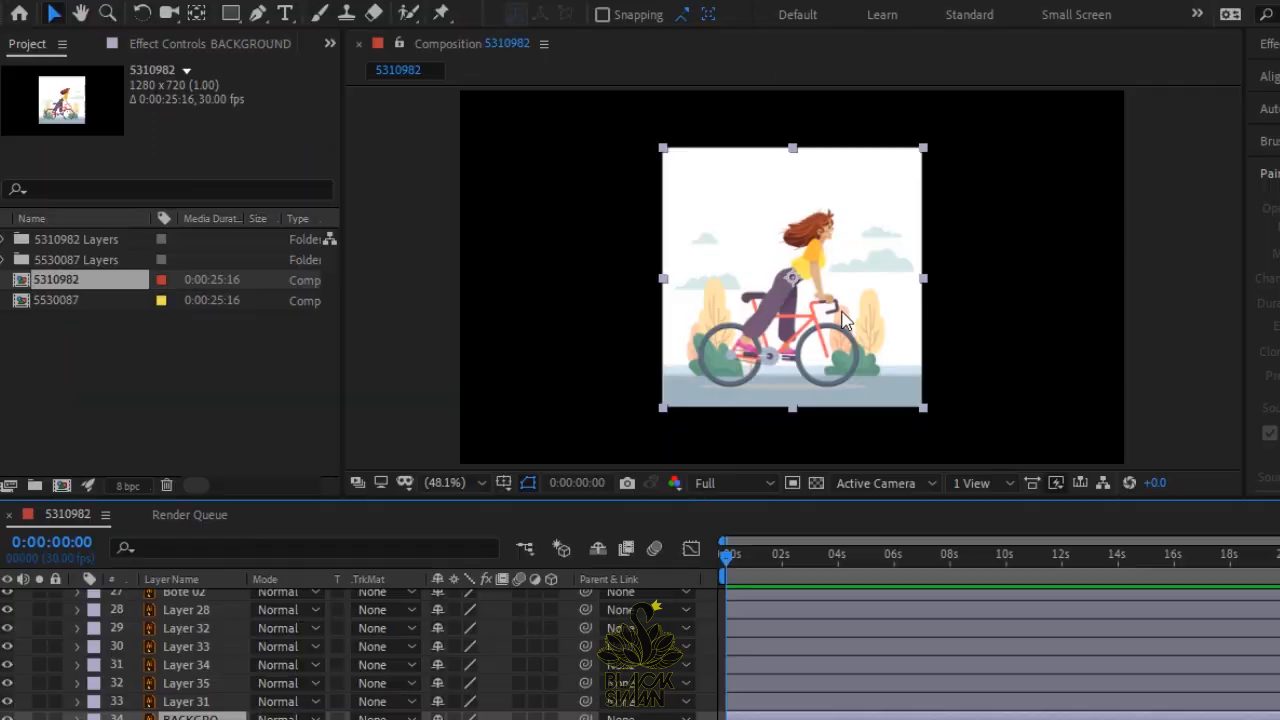
Scale the BACKGROUND layer to 266 by 145 percent so it fills the composition frame.
{"action": "key", "text": "s"}
{"action": "left_click_drag", "start_coordinate": [462, 716], "coordinate": [505, 717]}
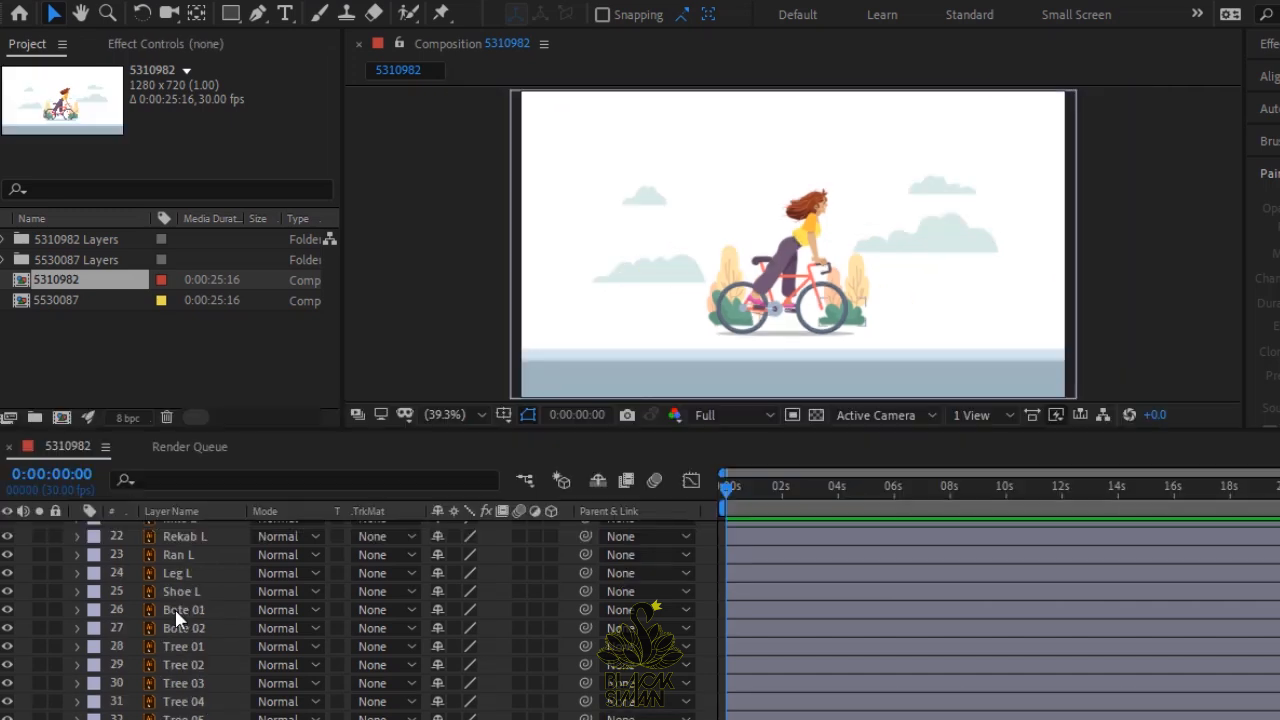
Pre-compose the Bote 01 and Bote 02 layers as "Boote" and give the new layer a yellow label.
{"action": "left_click", "coordinate": [175, 609]}
{"action": "left_click", "coordinate": [179, 628], "text": "ctrl"}
{"action": "right_click", "coordinate": [179, 628]}
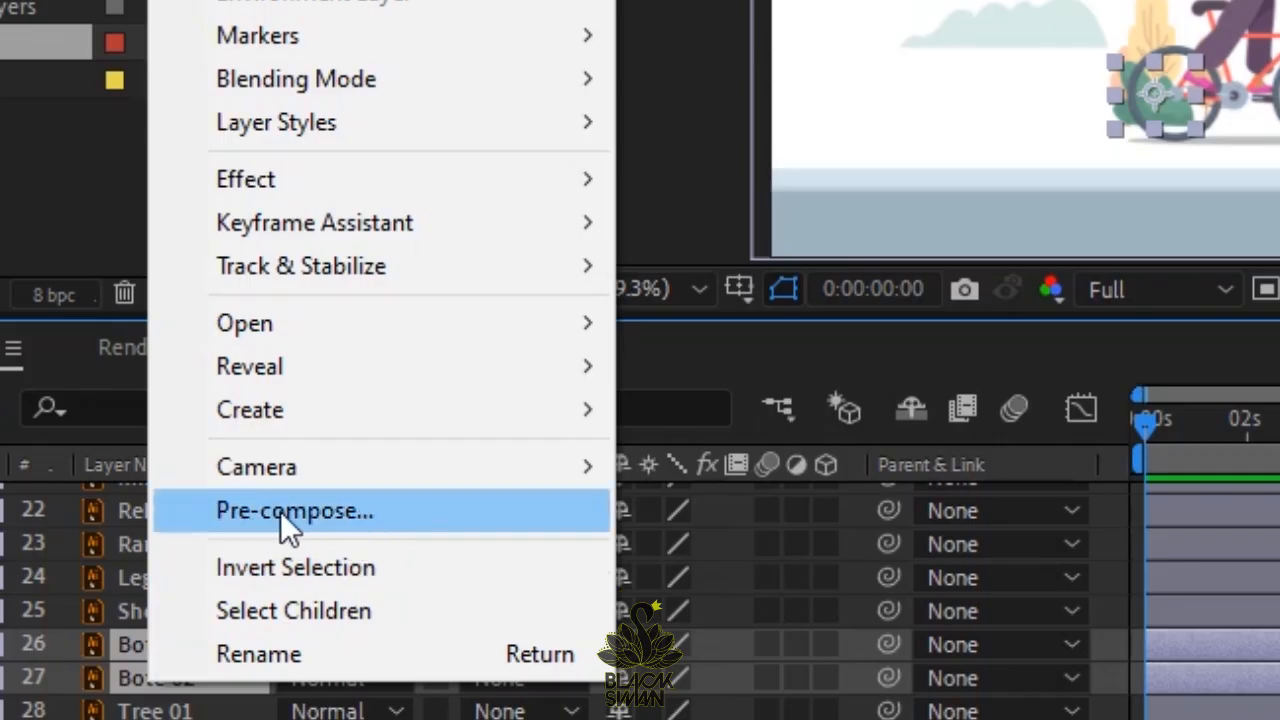
{"action": "left_click", "coordinate": [220, 544]}
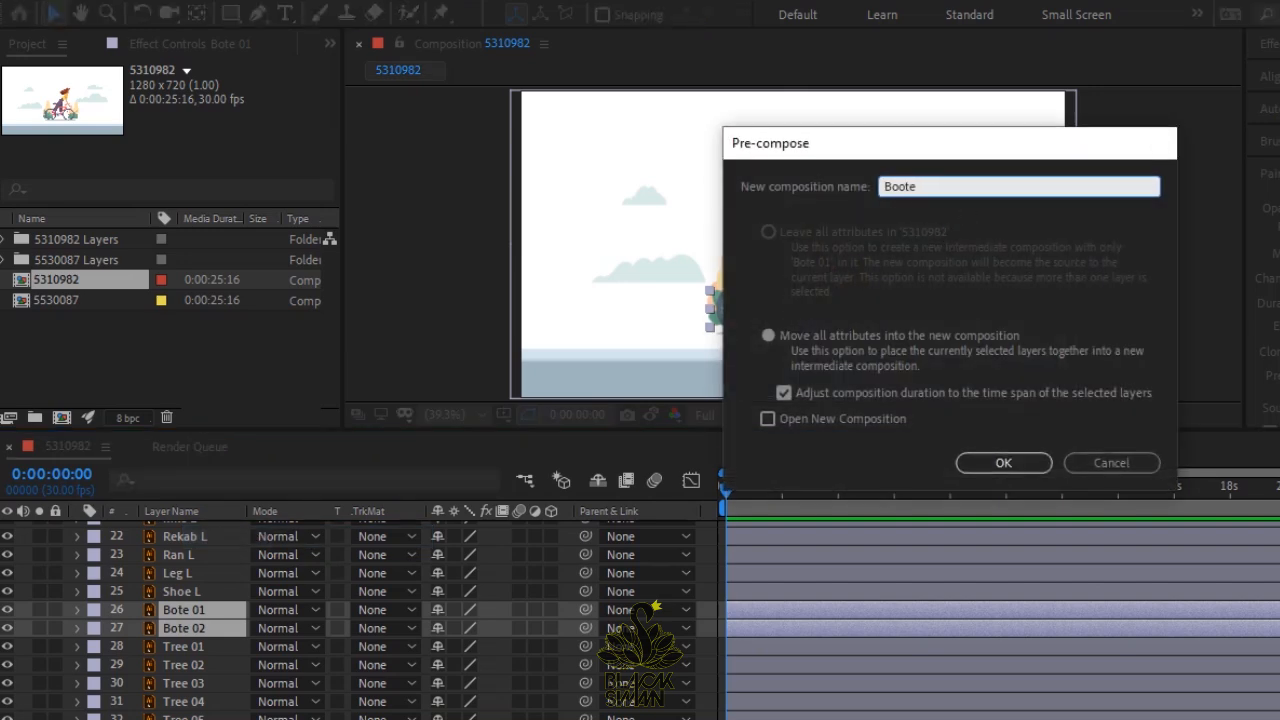
{"action": "type", "text": "Boote"}
{"action": "key", "text": "Return"}
{"action": "left_click", "coordinate": [93, 609]}
{"action": "left_click", "coordinate": [143, 276]}
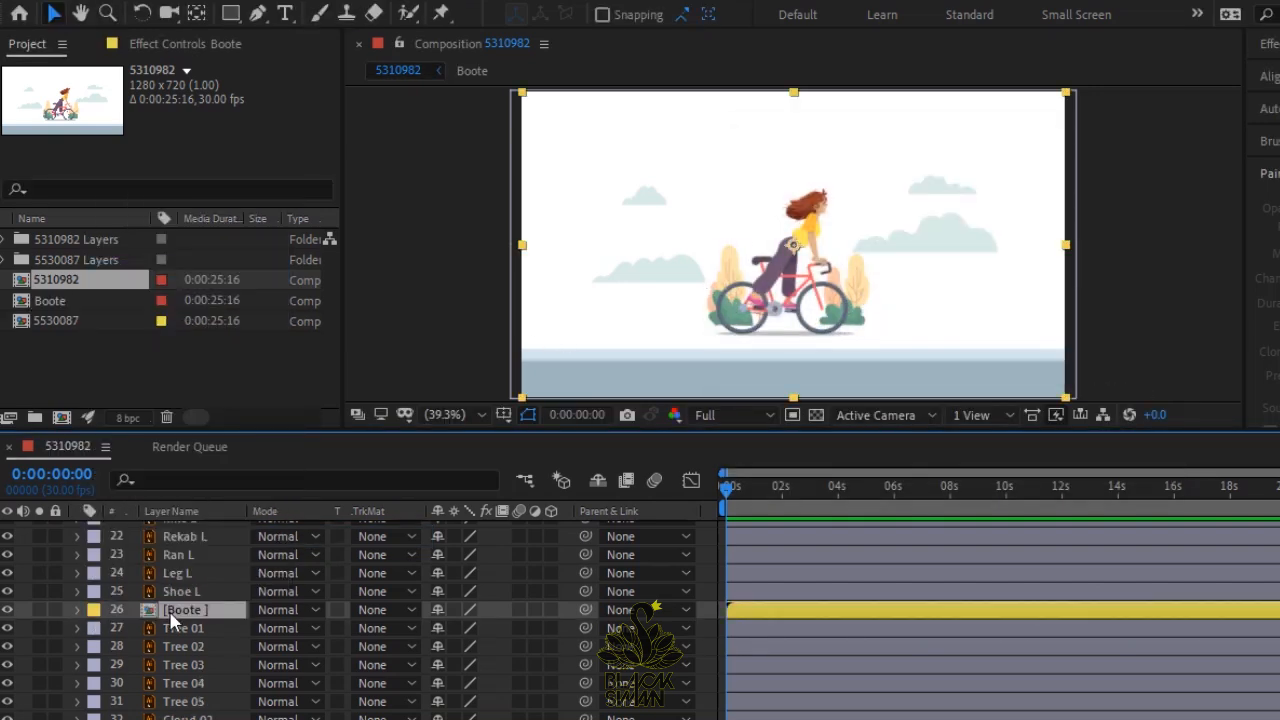
Pre-compose the Tree 01 to Tree 05 layers as "Trees" and give the new layer an aqua label.
{"action": "left_click", "coordinate": [180, 628]}
{"action": "left_click", "coordinate": [180, 701], "text": "shift"}
{"action": "right_click", "coordinate": [178, 701]}
{"action": "left_click", "coordinate": [260, 604]}
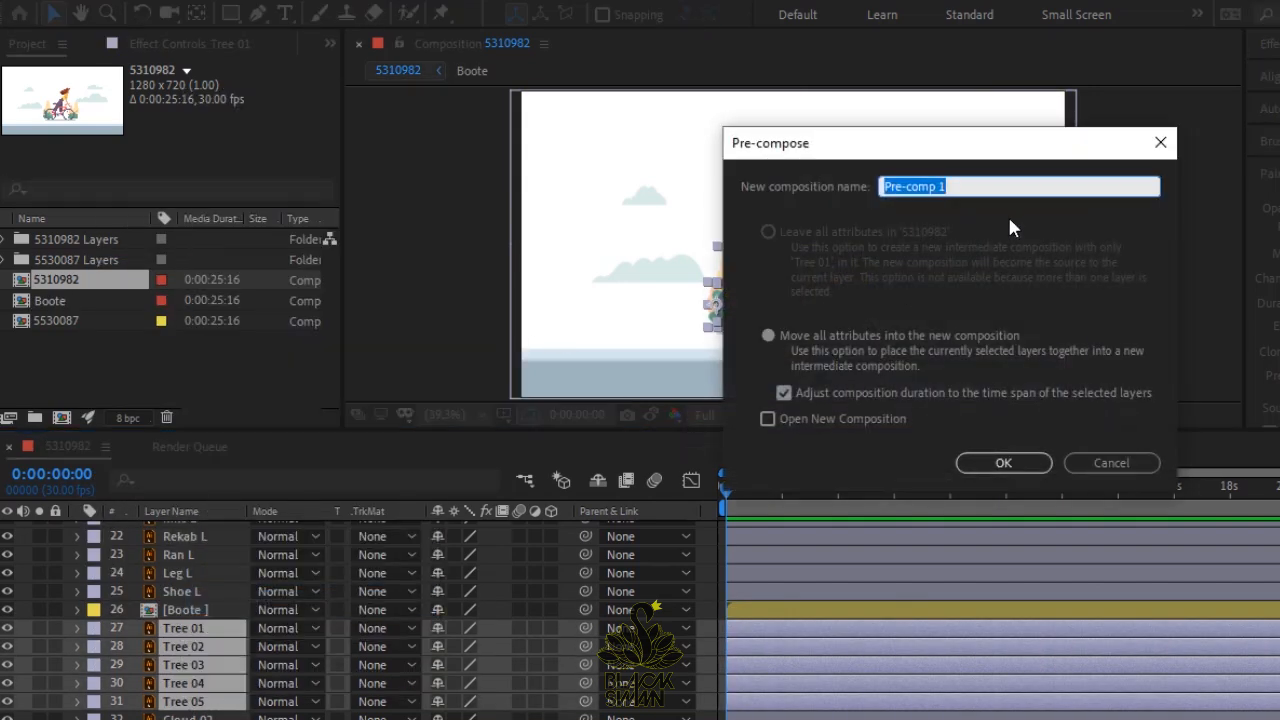
{"action": "type", "text": "Trees"}
{"action": "key", "text": "Return"}
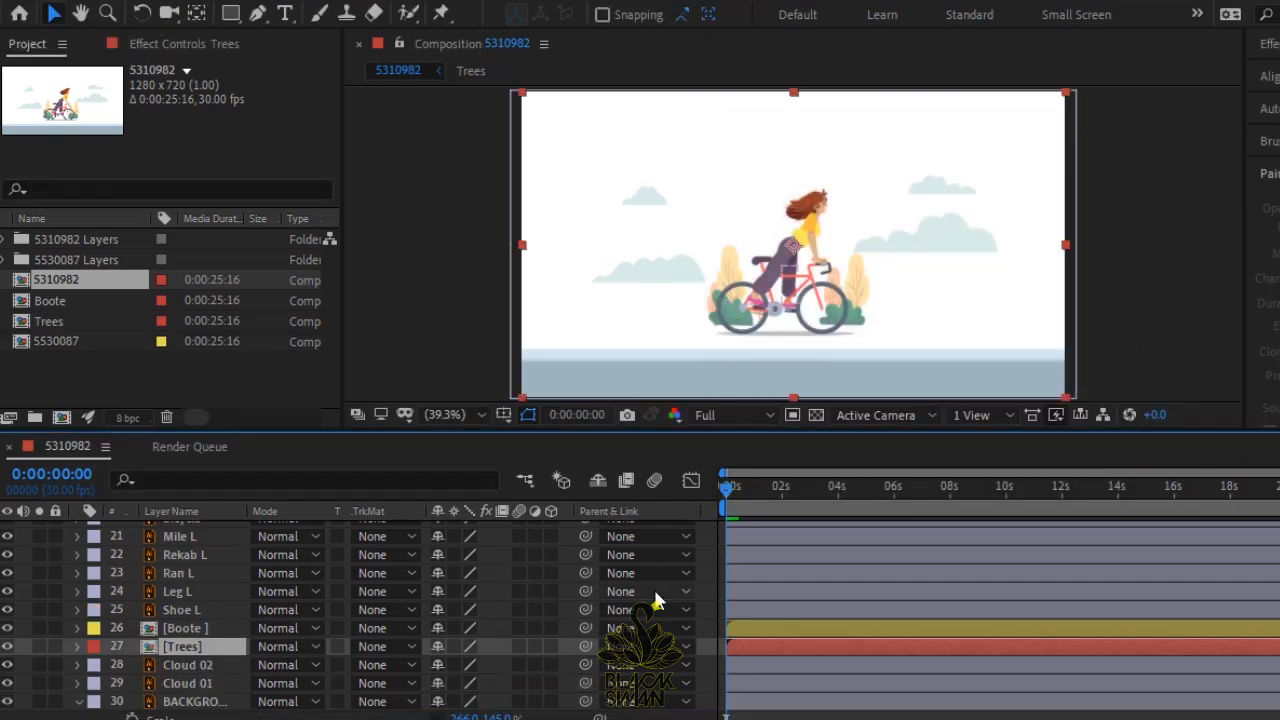
{"action": "left_click", "coordinate": [93, 646]}
{"action": "left_click", "coordinate": [140, 329]}
Pre-compose the Cloud 02 and Cloud 01 layers as "Clouds" and give the new layer a peach label.
{"action": "left_click", "coordinate": [195, 665]}
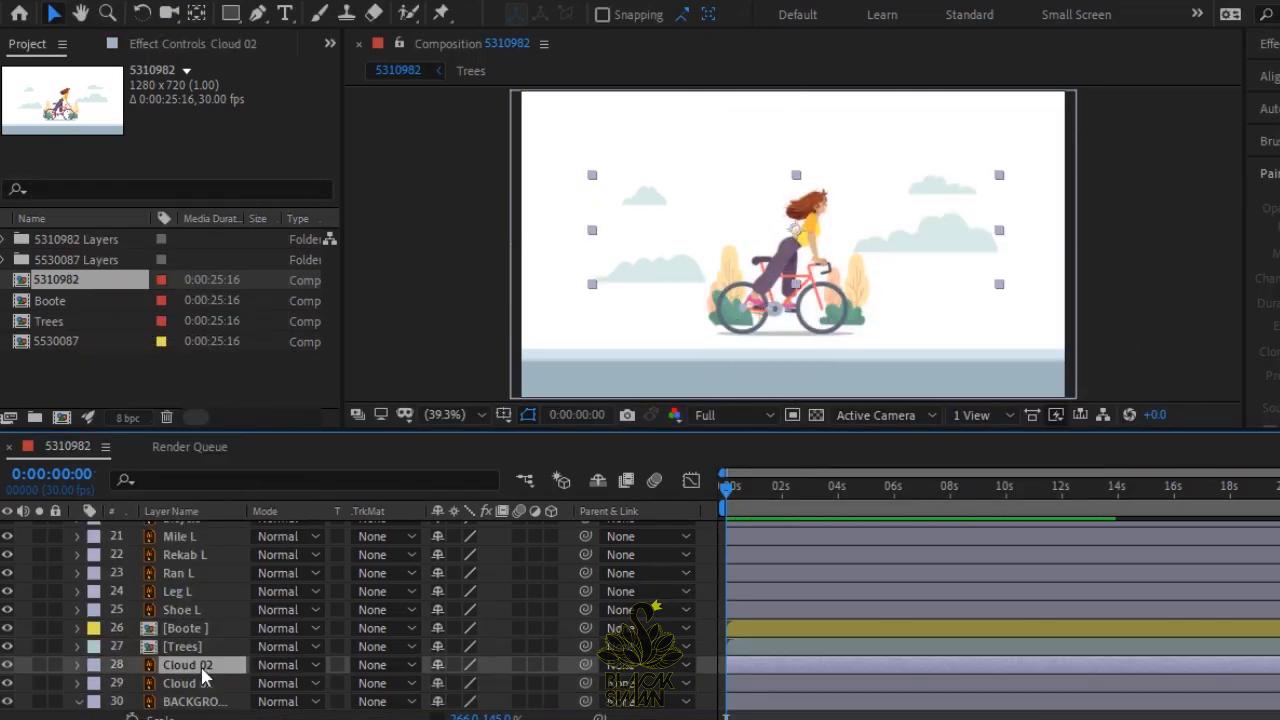
{"action": "left_click", "coordinate": [203, 684], "text": "shift"}
{"action": "right_click", "coordinate": [203, 686]}
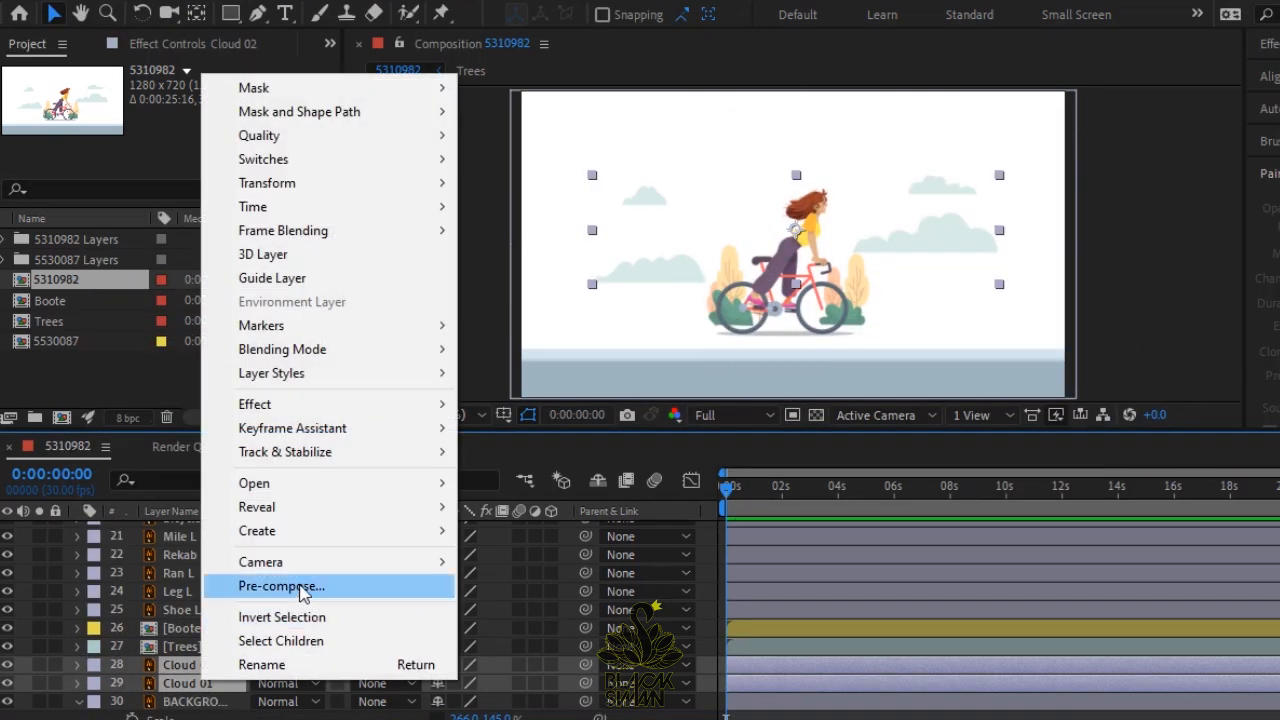
{"action": "left_click", "coordinate": [258, 583]}
{"action": "type", "text": "Clou"}
{"action": "key", "text": "Return"}
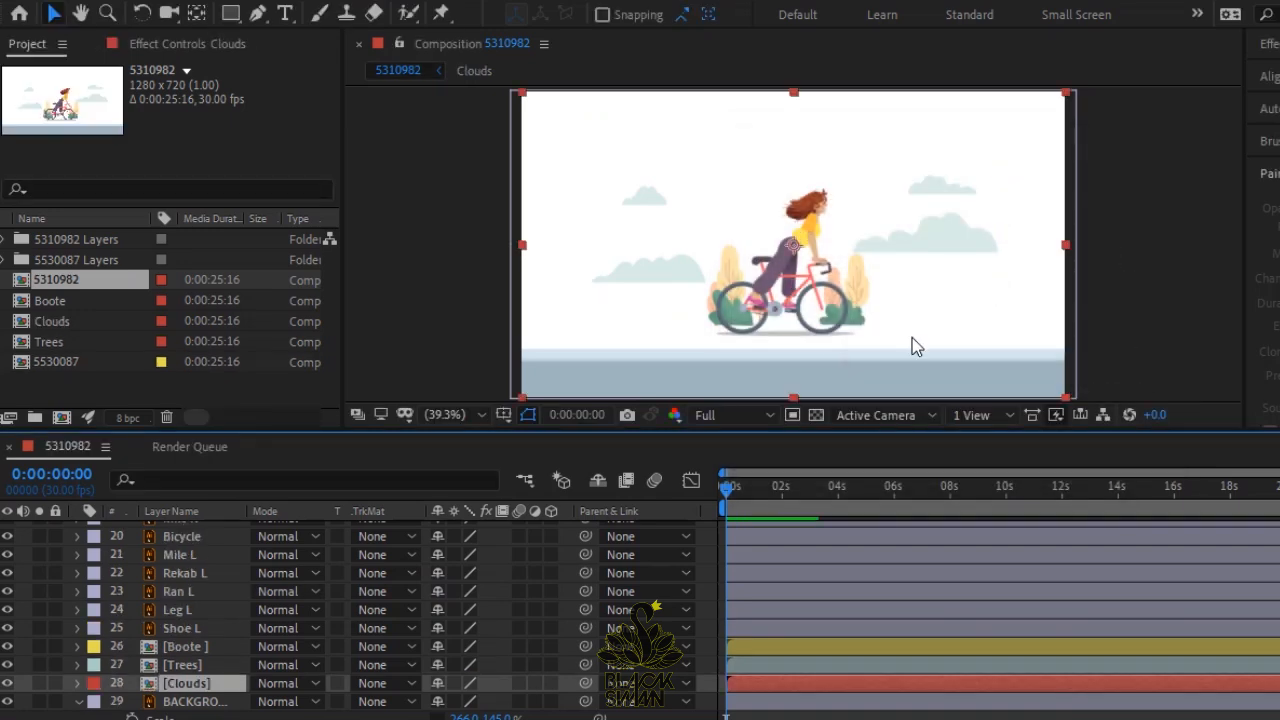
{"action": "left_click", "coordinate": [94, 684]}
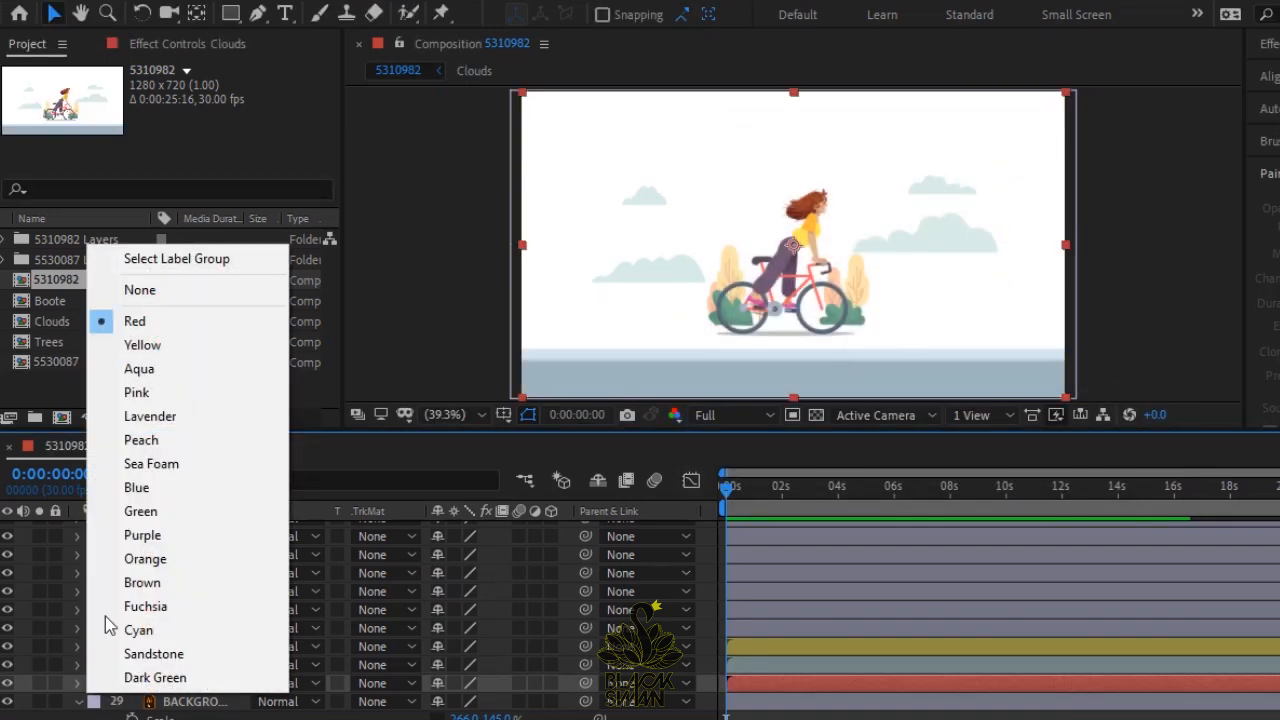
{"action": "left_click", "coordinate": [160, 416]}
{"action": "left_click", "coordinate": [90, 685]}
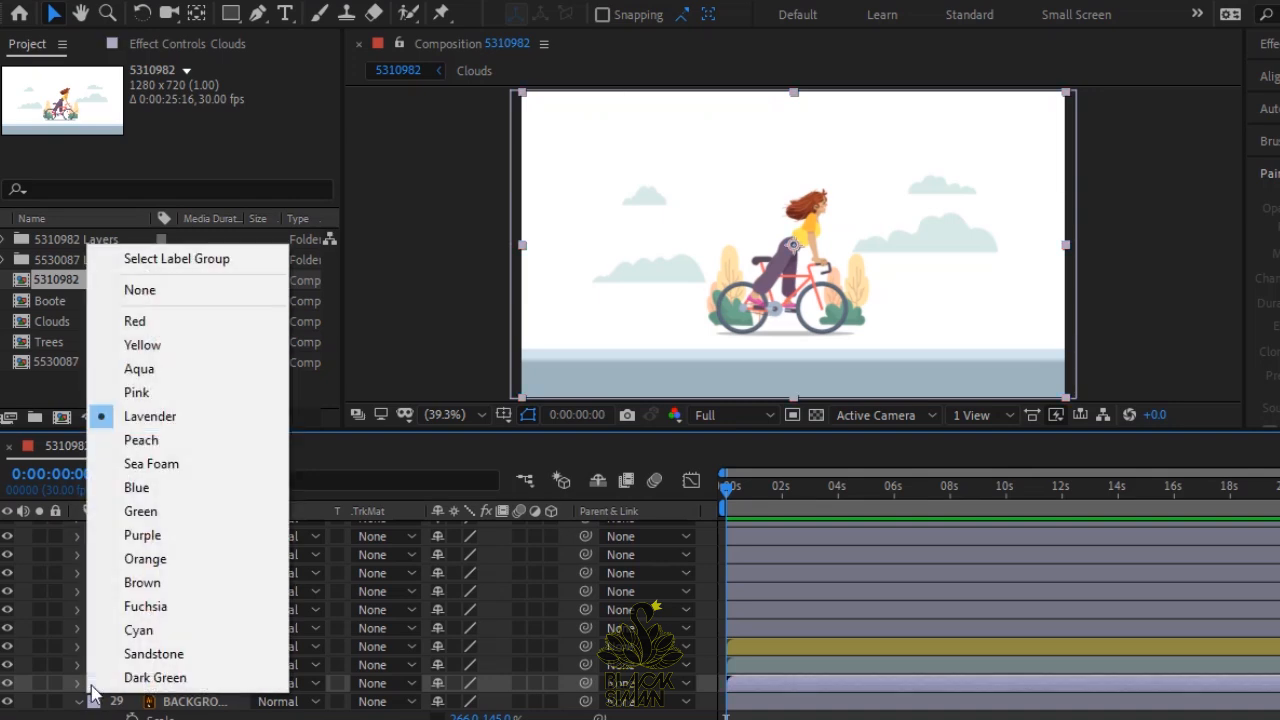
{"action": "left_click", "coordinate": [160, 441]}
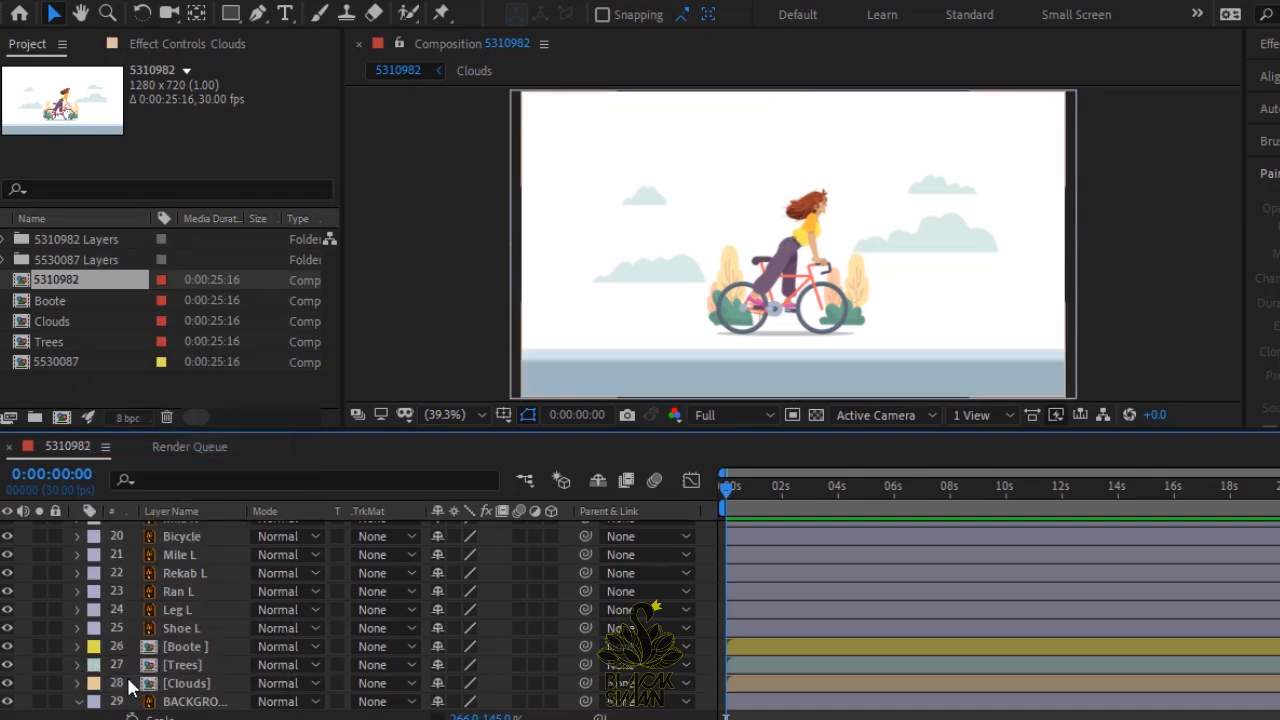
Open the Boote, Trees and Clouds pre-compositions together for editing.
{"action": "left_click", "coordinate": [188, 684]}
{"action": "left_click", "coordinate": [187, 647], "text": "shift"}
{"action": "double_click", "coordinate": [190, 662]}
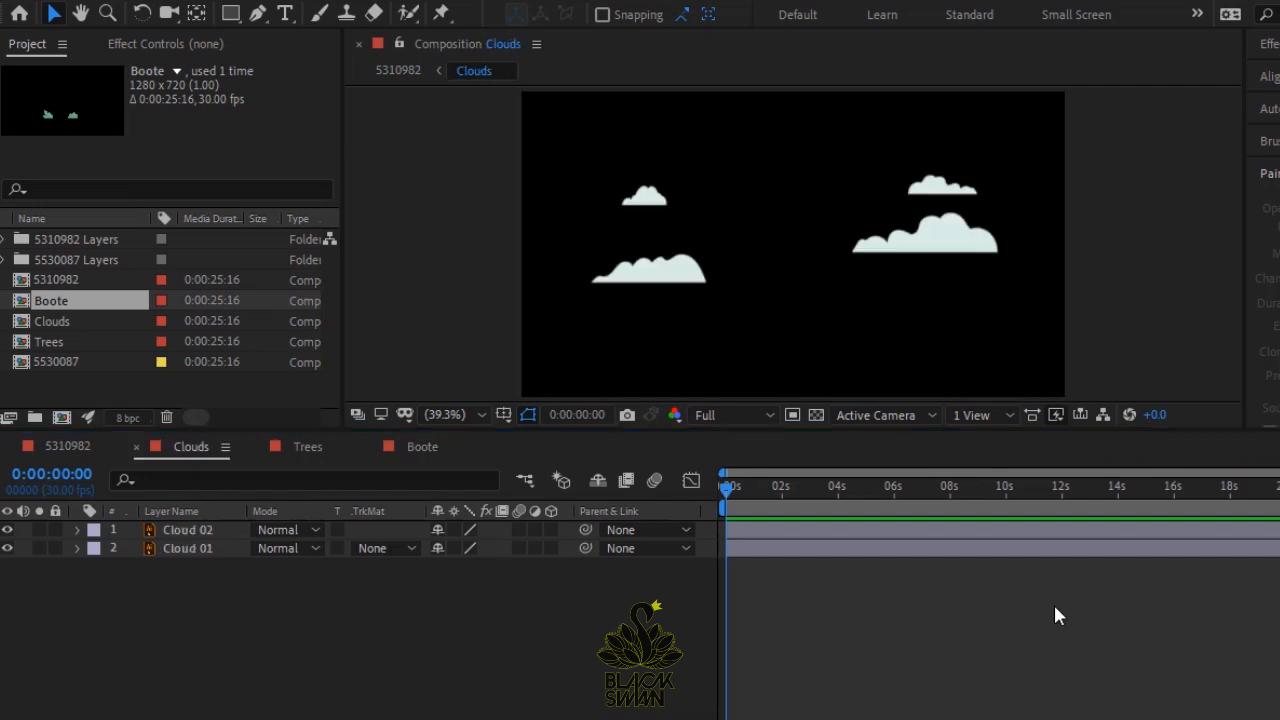
Set the Clouds composition's width to 2560 px, keeping the 720 px height.
{"action": "left_click", "coordinate": [1053, 607]}
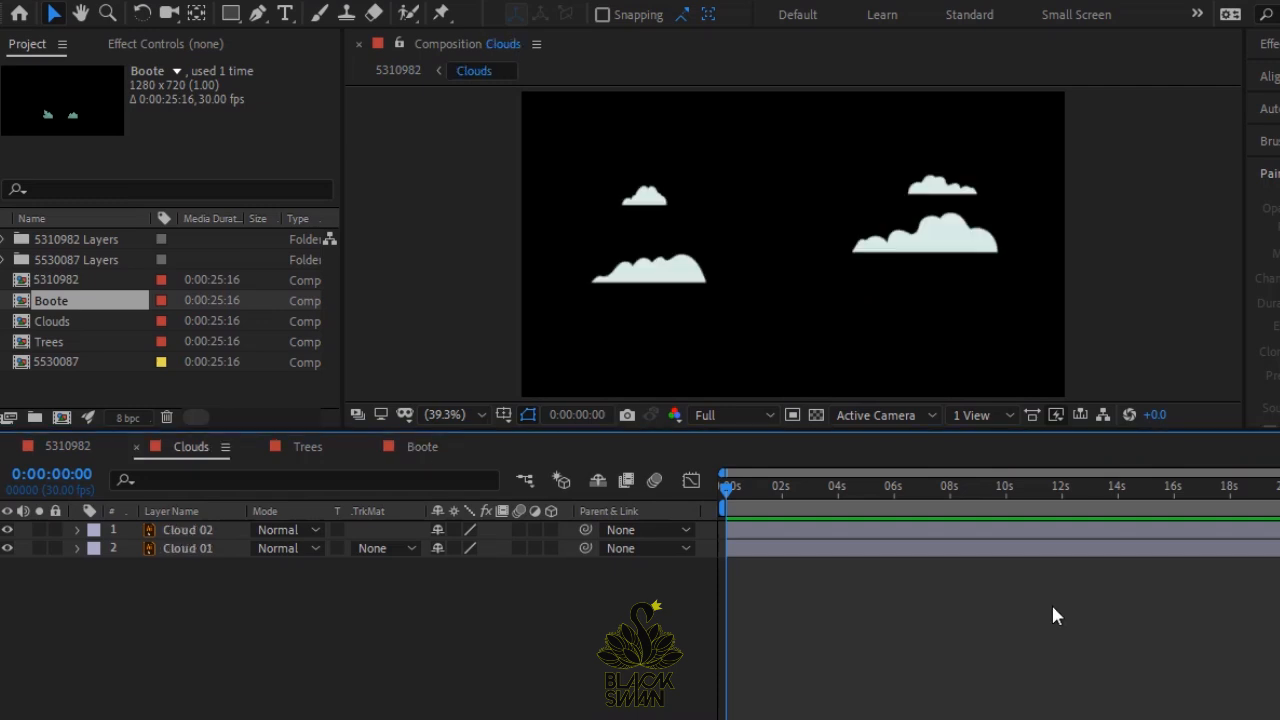
{"action": "key", "text": "ctrl+k"}
{"action": "left_click", "coordinate": [370, 138]}
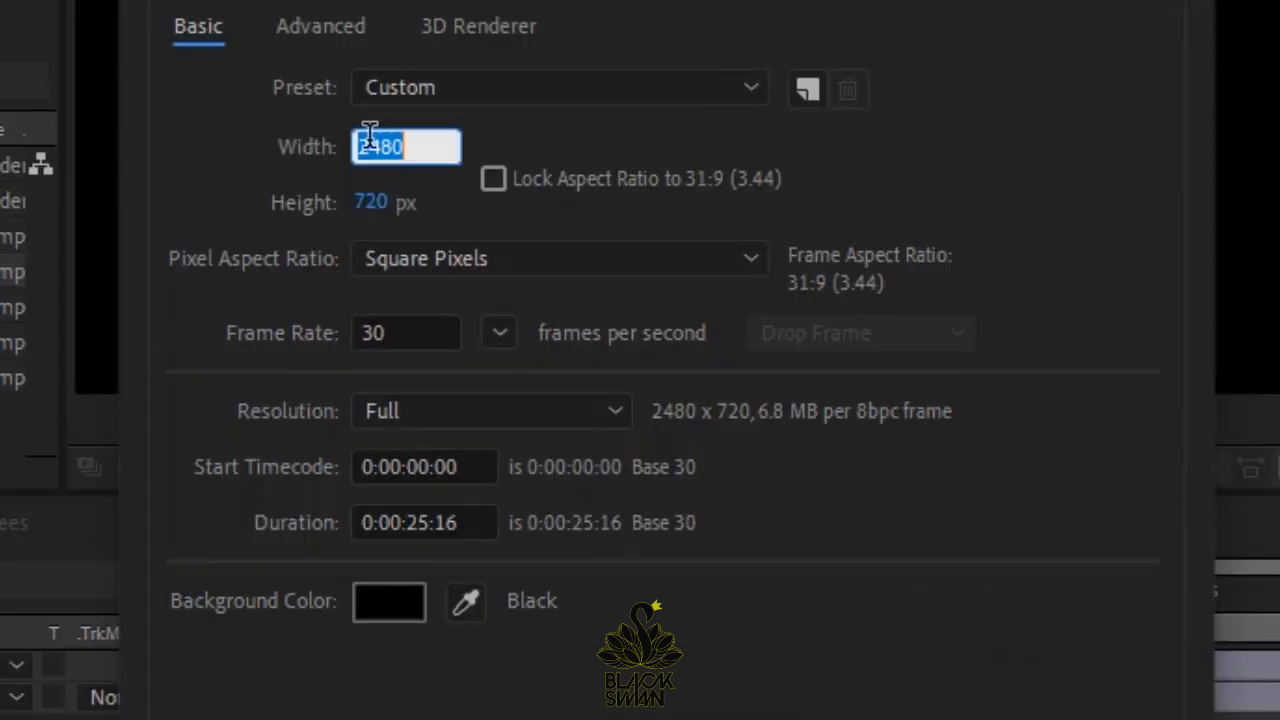
{"action": "type", "text": "56"}
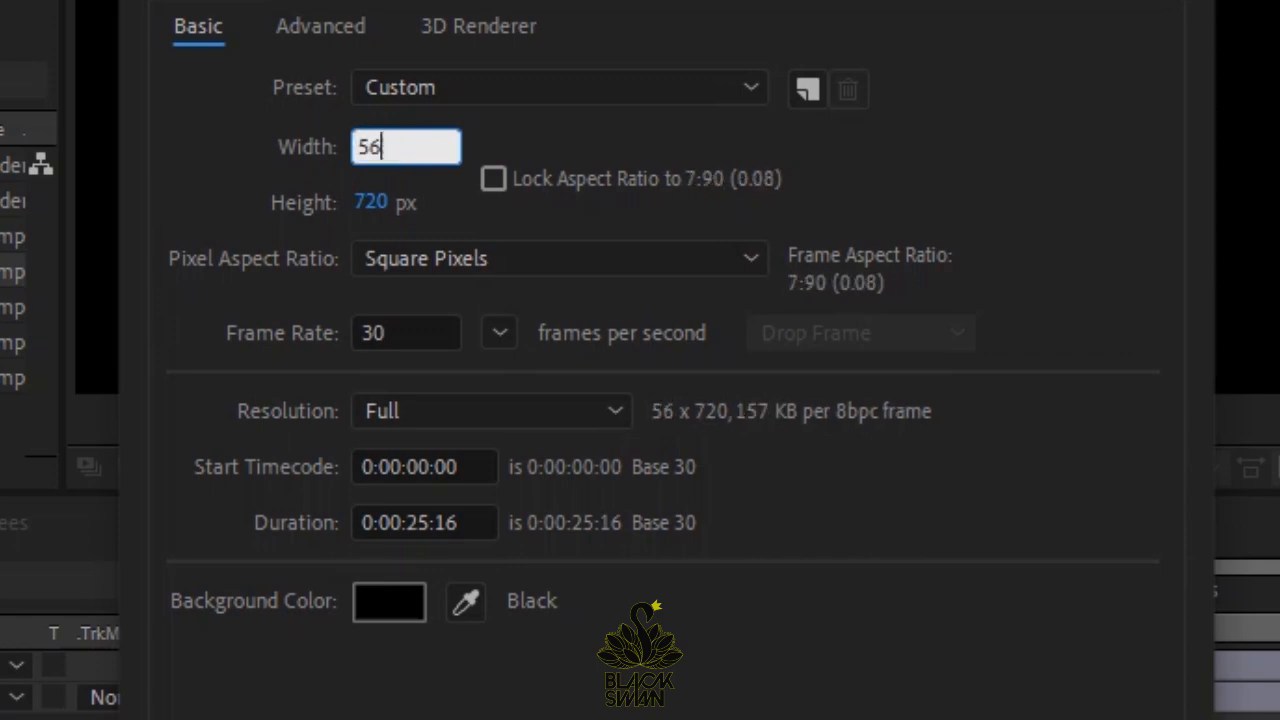
{"action": "key", "text": "BackSpace"}
{"action": "key", "text": "BackSpace"}
{"action": "type", "text": "2560"}
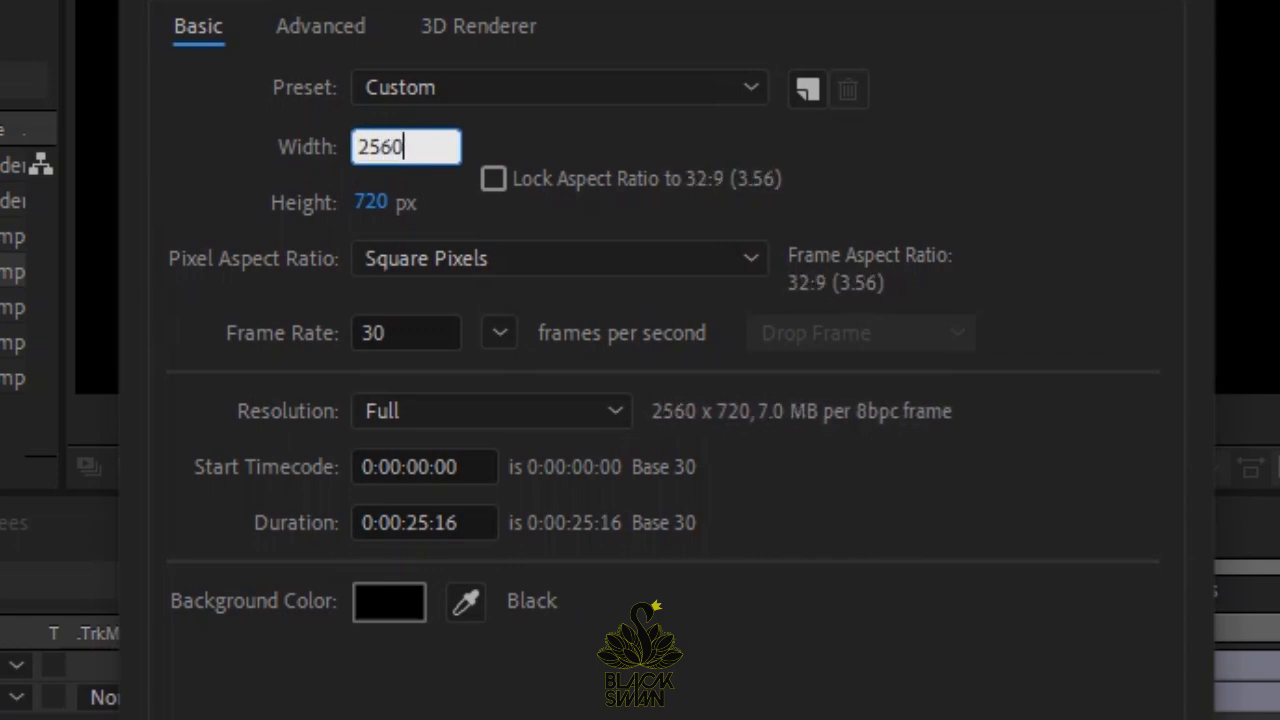
{"action": "key", "text": "Return"}
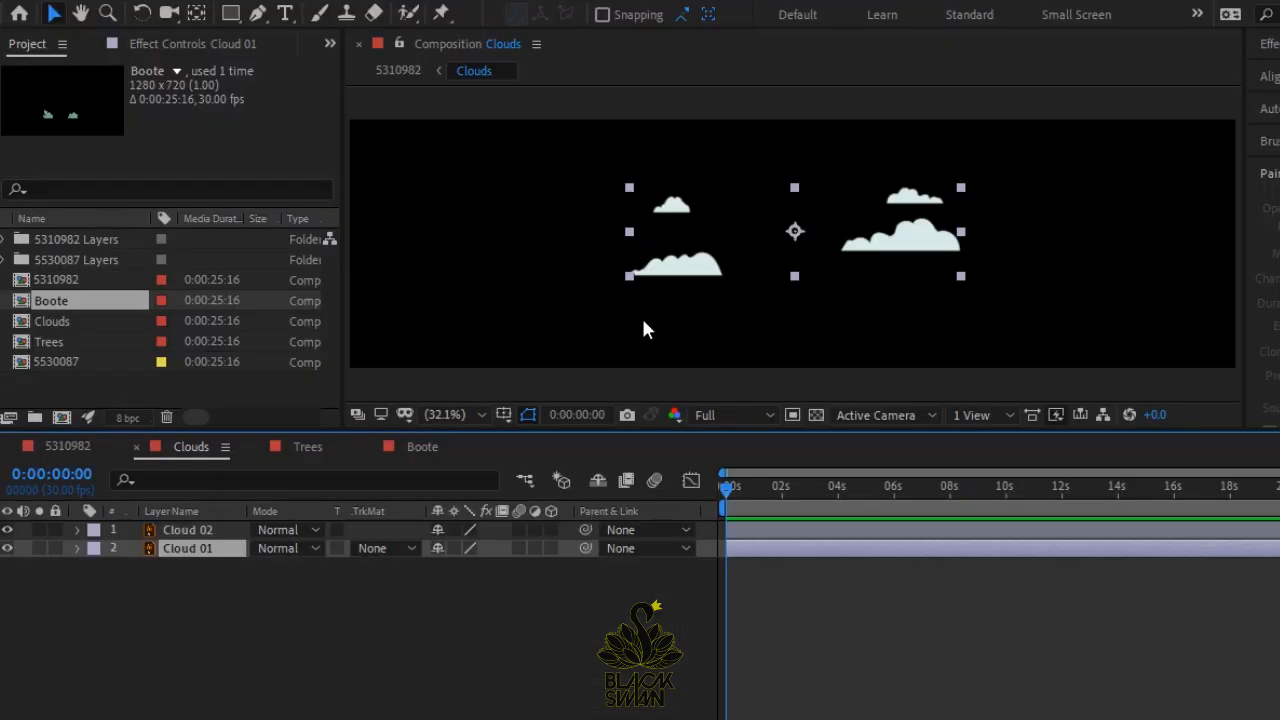
Spread the clouds across the wider frame by setting Cloud 01's X position to 508.2 and Cloud 02's to 2031.2.
{"action": "left_click_drag", "start_coordinate": [446, 568], "coordinate": [1, 600]}
{"action": "left_click_drag", "start_coordinate": [443, 567], "coordinate": [88, 572]}
{"action": "left_click", "coordinate": [194, 531]}
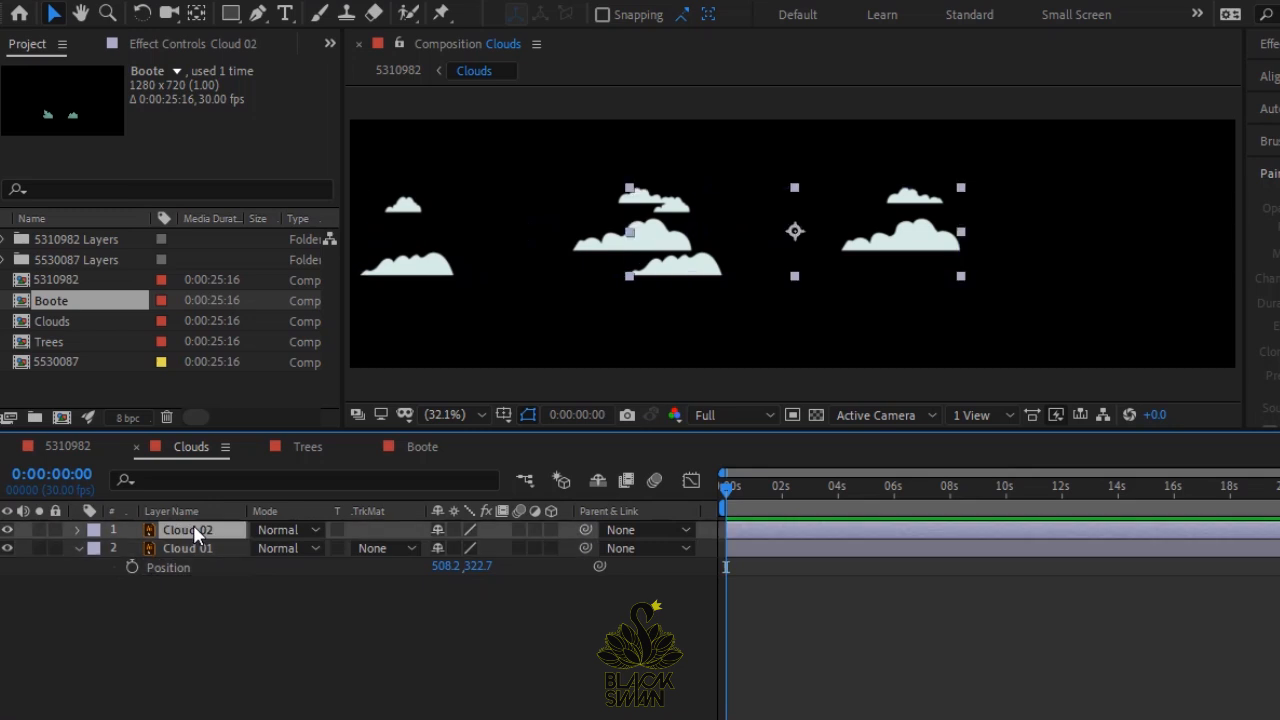
{"action": "key", "text": "p"}
{"action": "left_click_drag", "start_coordinate": [446, 548], "coordinate": [1217, 500]}
Try adding a duplicate of Cloud 02 at X position 1590.2 between the two cloud groups.
{"action": "key", "text": "ctrl+d"}
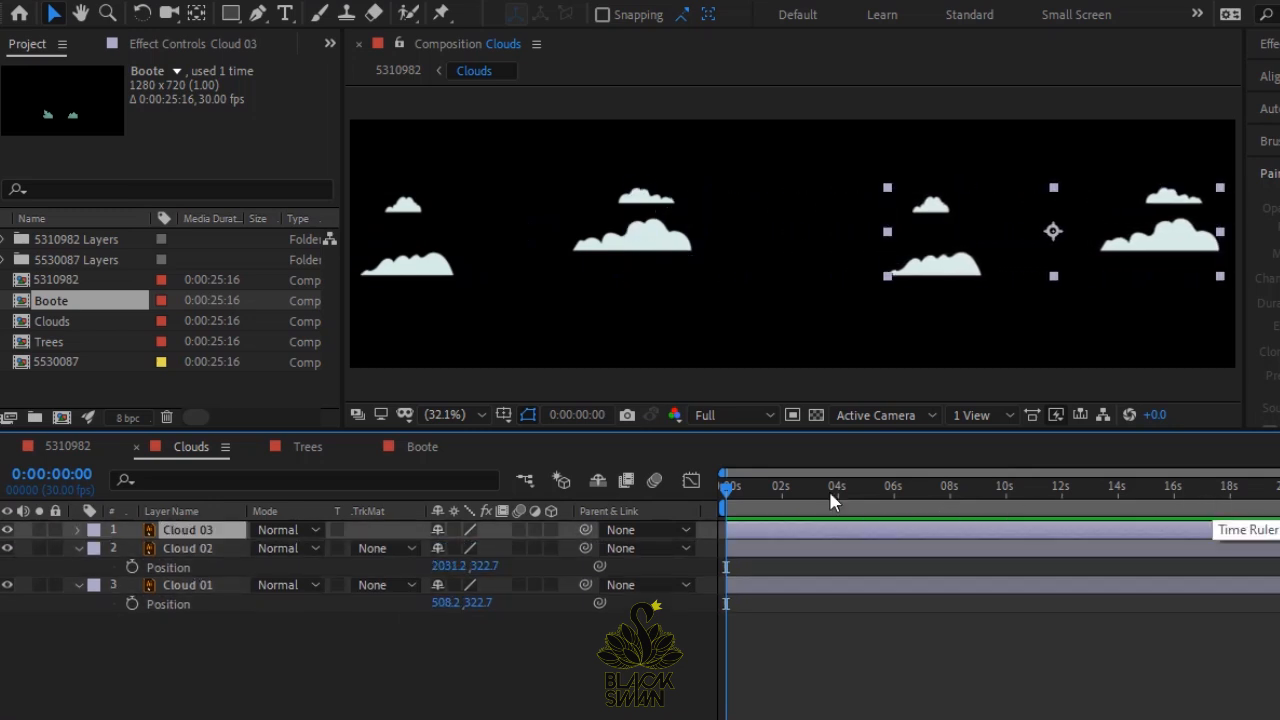
{"action": "key", "text": "p"}
{"action": "left_click_drag", "start_coordinate": [450, 548], "coordinate": [303, 548]}
{"action": "left_click", "coordinate": [305, 682]}
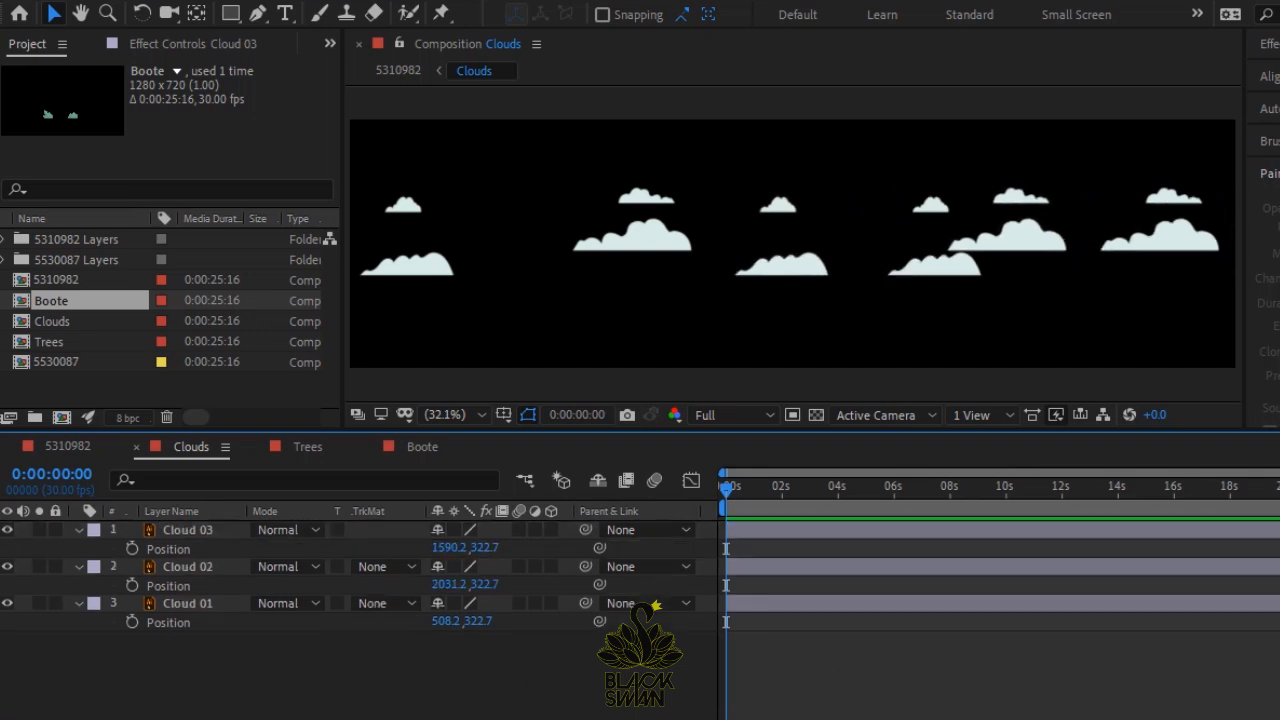
{"action": "key", "text": "ctrl+z"}
Set the Trees composition's width to 2560 px and nudge Tree 05 slightly to the left.
{"action": "left_click", "coordinate": [303, 448]}
{"action": "key", "text": "ctrl+k"}
{"action": "left_click", "coordinate": [522, 228]}
{"action": "type", "text": "2560"}
{"action": "key", "text": "Return"}
{"action": "left_click", "coordinate": [190, 604]}
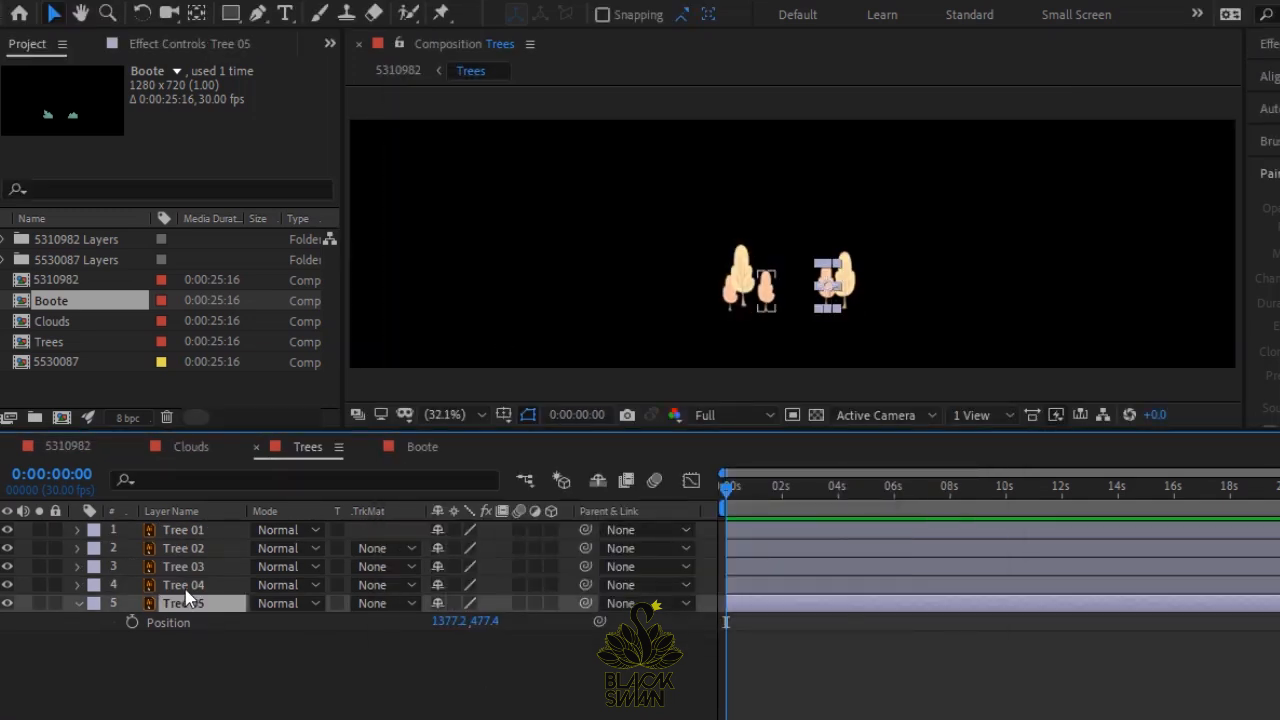
{"action": "key", "text": "Left"}
Duplicate all five tree layers, send the copies to the back of the stack and shift them left of the originals.
{"action": "left_click", "coordinate": [193, 524], "text": "shift"}
{"action": "key", "text": "p"}
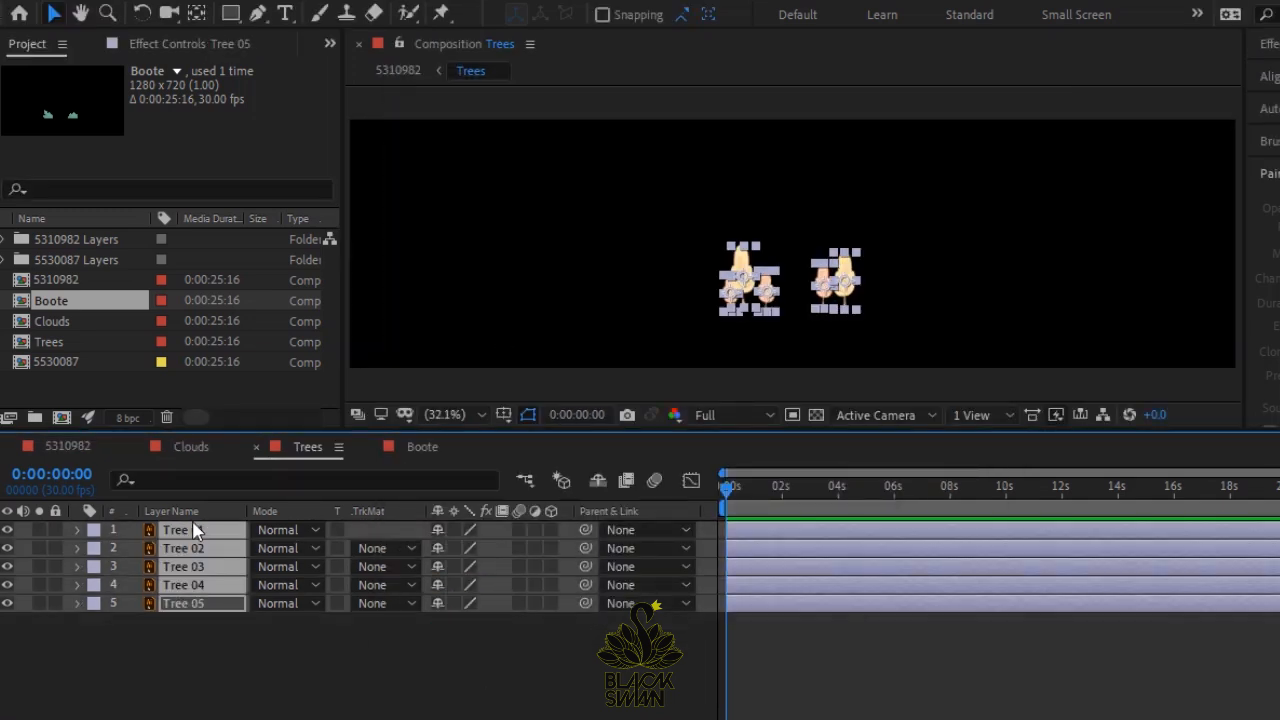
{"action": "key", "text": "ctrl+d"}
{"action": "key", "text": "ctrl+shift+bracketleft"}
{"action": "key", "text": "p"}
{"action": "left_click_drag", "start_coordinate": [461, 639], "coordinate": [20, 684]}
Add two more copies of the five-tree set at the back of the stack, one further left and one to the right.
{"action": "key", "text": "ctrl+d"}
{"action": "key", "text": "ctrl+shift+bracketleft"}
{"action": "key", "text": "p"}
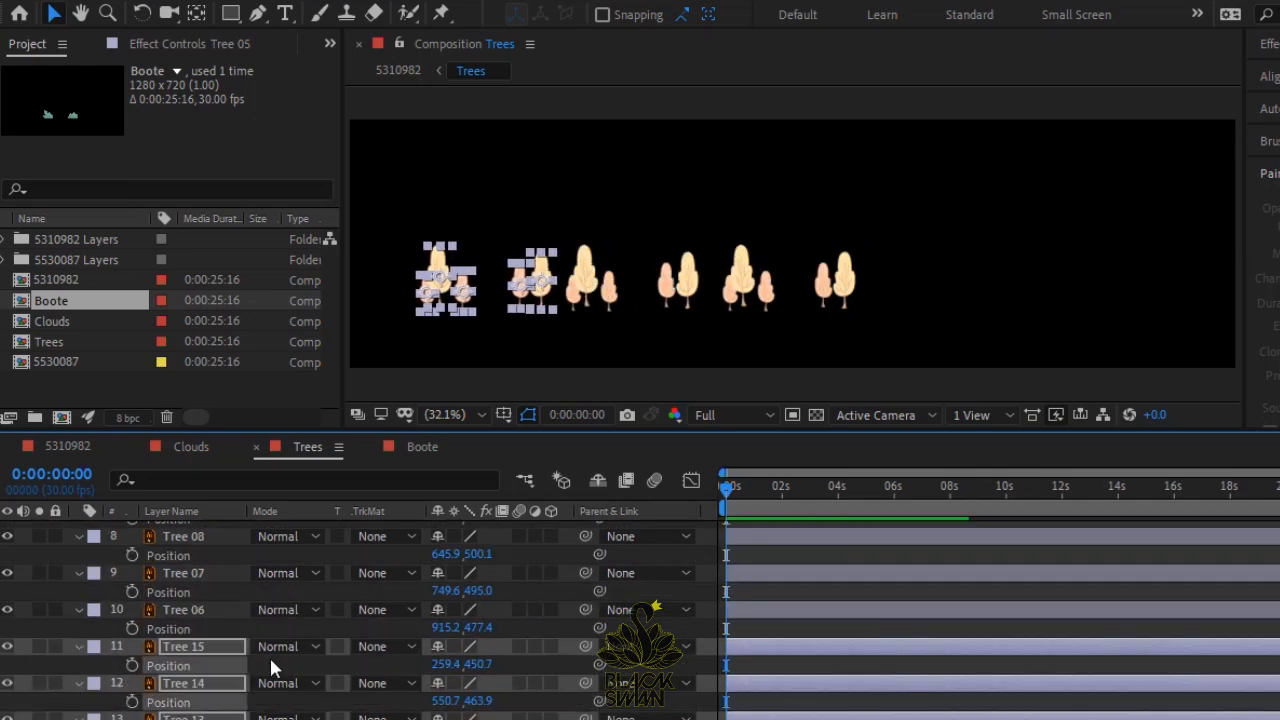
{"action": "key", "text": "ctrl+d"}
{"action": "key", "text": "ctrl+shift+bracketleft"}
{"action": "key", "text": "p"}
{"action": "left_click_drag", "start_coordinate": [446, 664], "coordinate": [720, 615]}
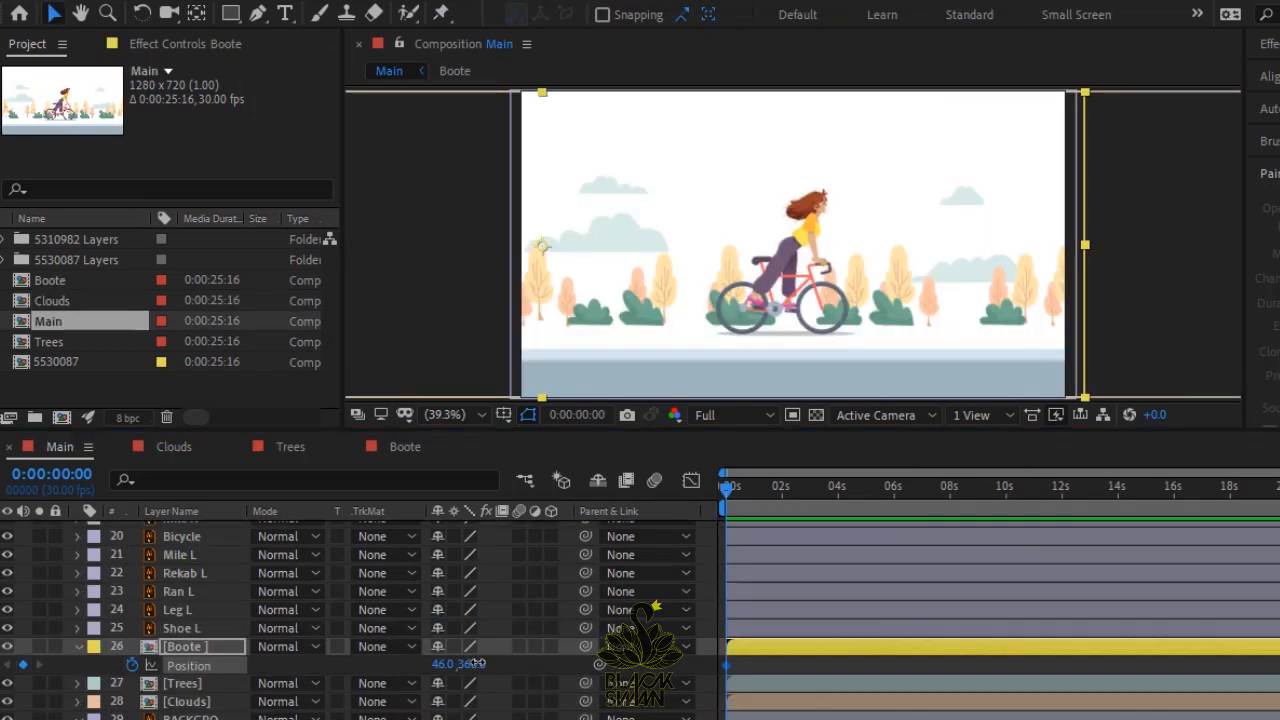
Set the Boote layer's Y position to 419 in the Main composition and solo the Boote and BACKGROUND layers.
{"action": "left_click_drag", "start_coordinate": [478, 663], "coordinate": [549, 655]}
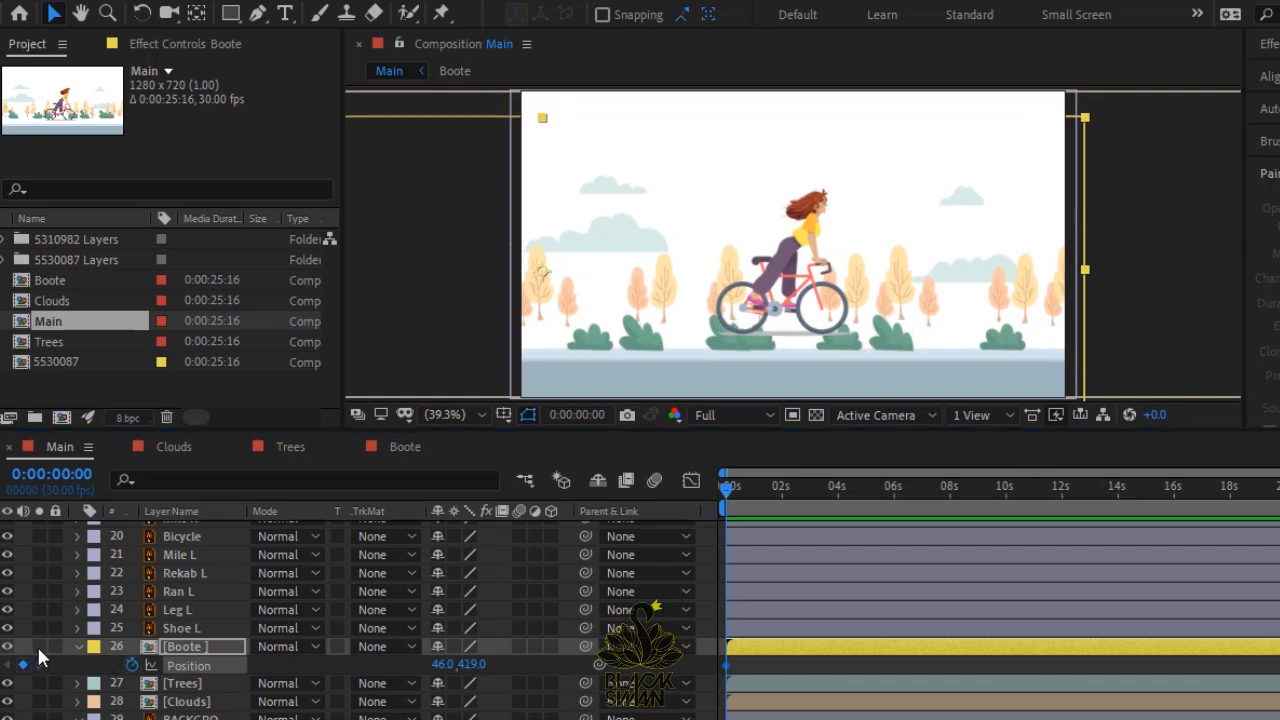
{"action": "left_click", "coordinate": [39, 647]}
{"action": "scroll", "coordinate": [190, 556], "scroll_direction": "down", "scroll_amount": 1}
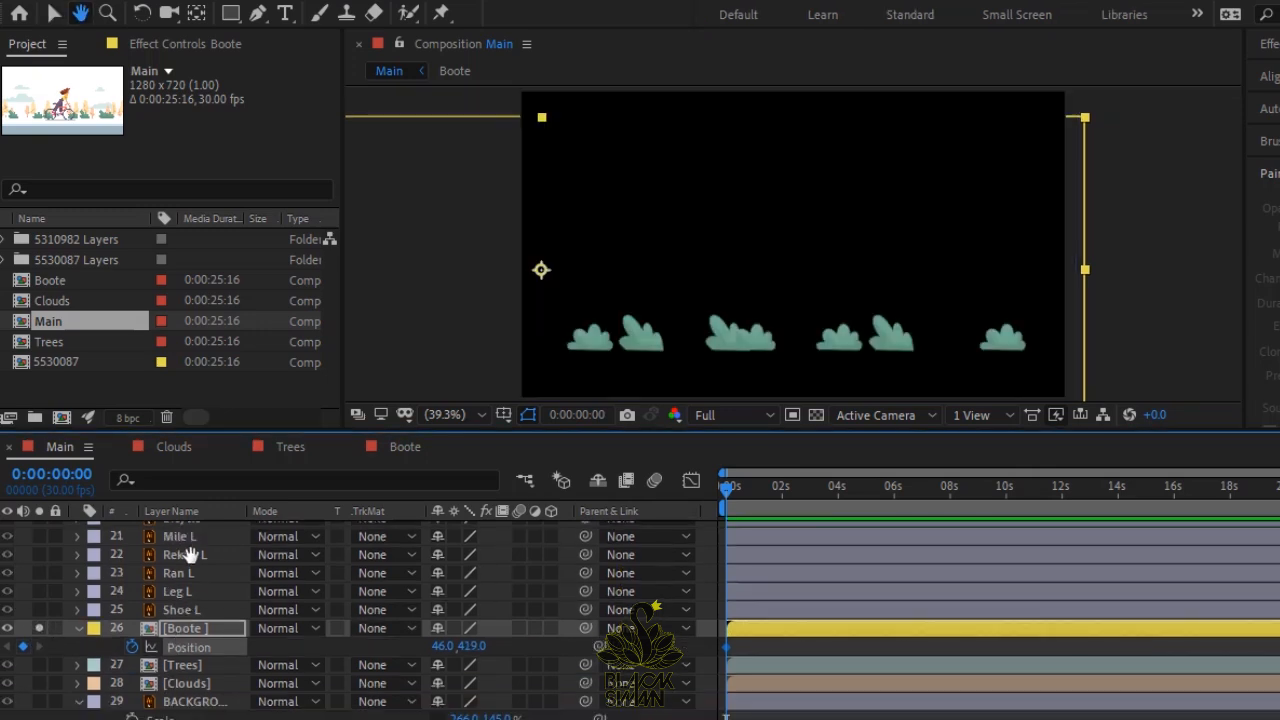
{"action": "key", "text": "v"}
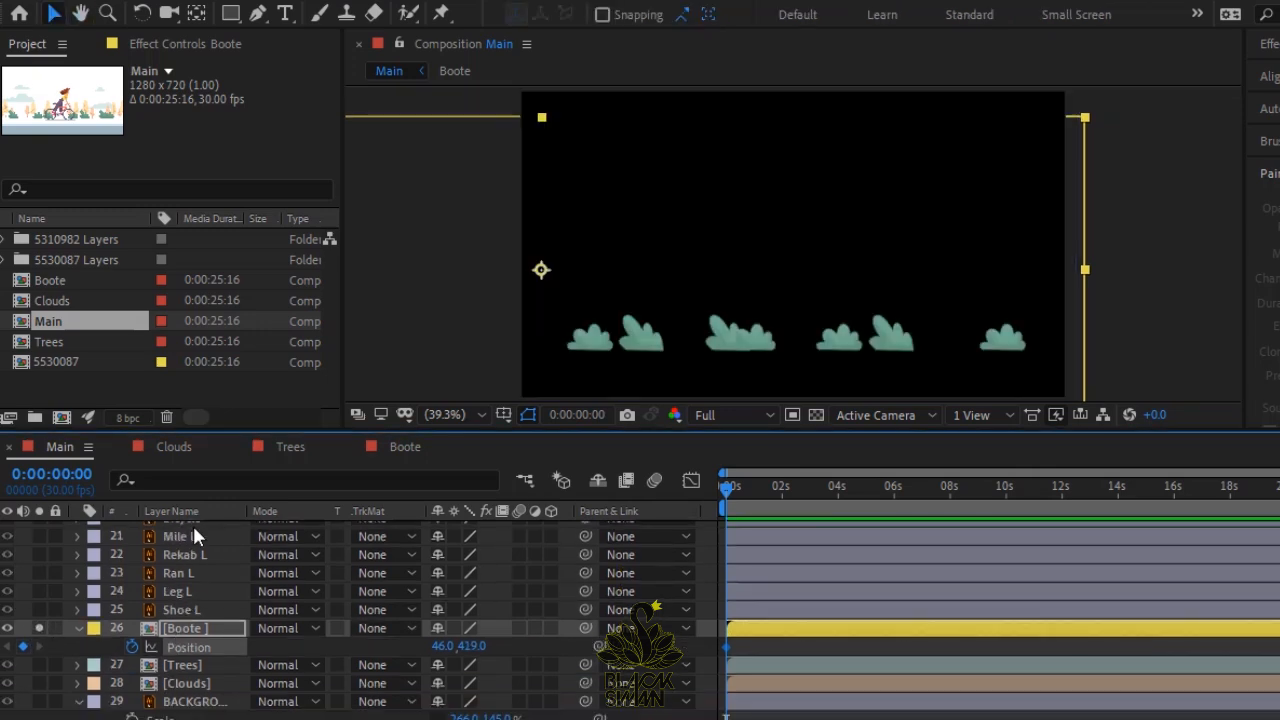
{"action": "left_click", "coordinate": [39, 701]}
Animate the Boote layer's Position from X 978 at the first frame to X 16 at 0:00:09:29.
{"action": "left_click", "coordinate": [1005, 487]}
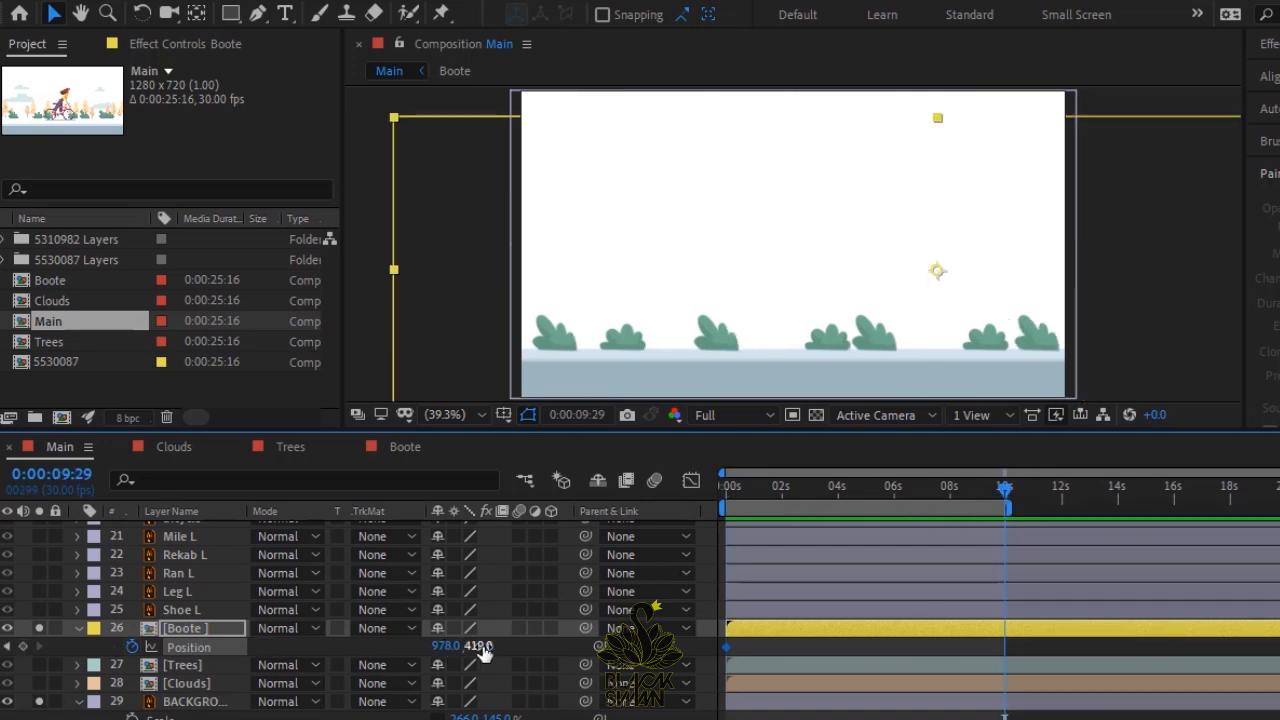
{"action": "left_click_drag", "start_coordinate": [473, 647], "coordinate": [42, 648]}
{"action": "left_click_drag", "start_coordinate": [353, 649], "coordinate": [10, 648]}
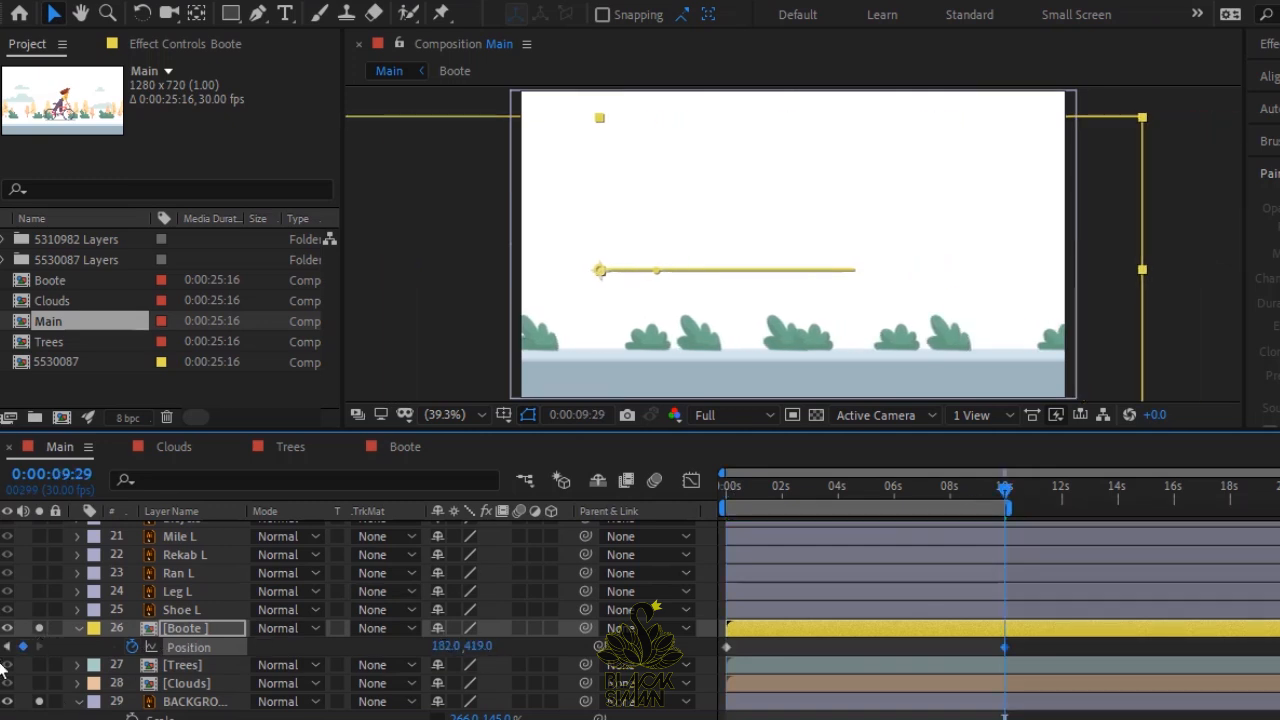
{"action": "left_click_drag", "start_coordinate": [445, 646], "coordinate": [278, 650]}
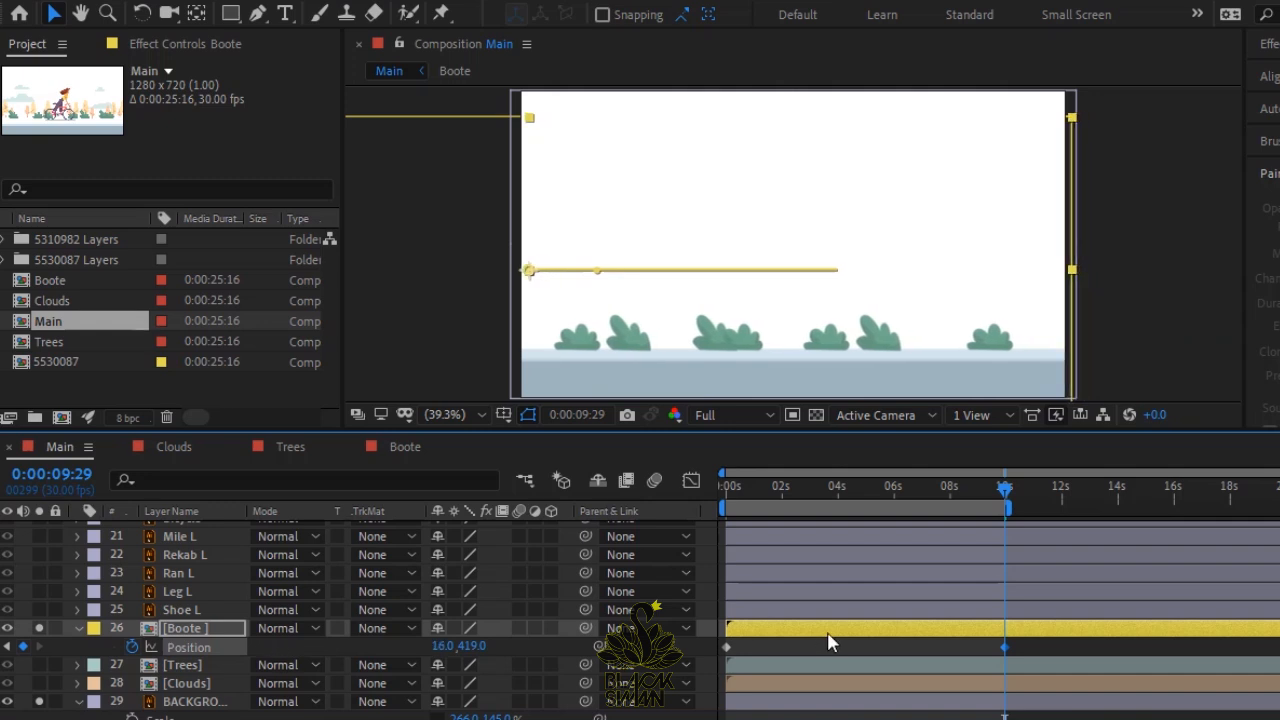
Solo the Trees layer, scale it up so the trees reach the ground, and position it at 1252, 356.
{"action": "left_click", "coordinate": [39, 666]}
{"action": "left_click", "coordinate": [185, 665]}
{"action": "key", "text": "s"}
{"action": "left_click_drag", "start_coordinate": [467, 684], "coordinate": [709, 511]}
{"action": "key", "text": "p"}
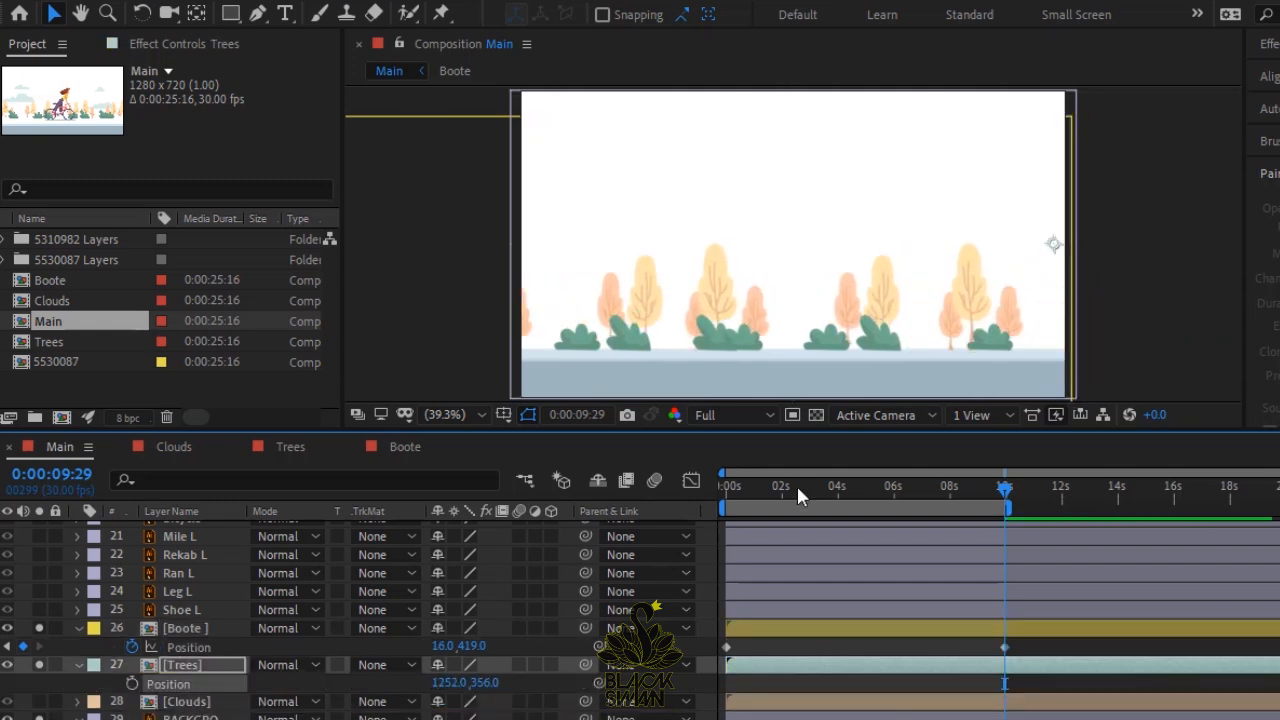
Keyframe the Trees layer's Position at 1252, 356 on the first frame and further left near the 10-second mark.
{"action": "left_click", "coordinate": [727, 502]}
{"action": "left_click", "coordinate": [1004, 490]}
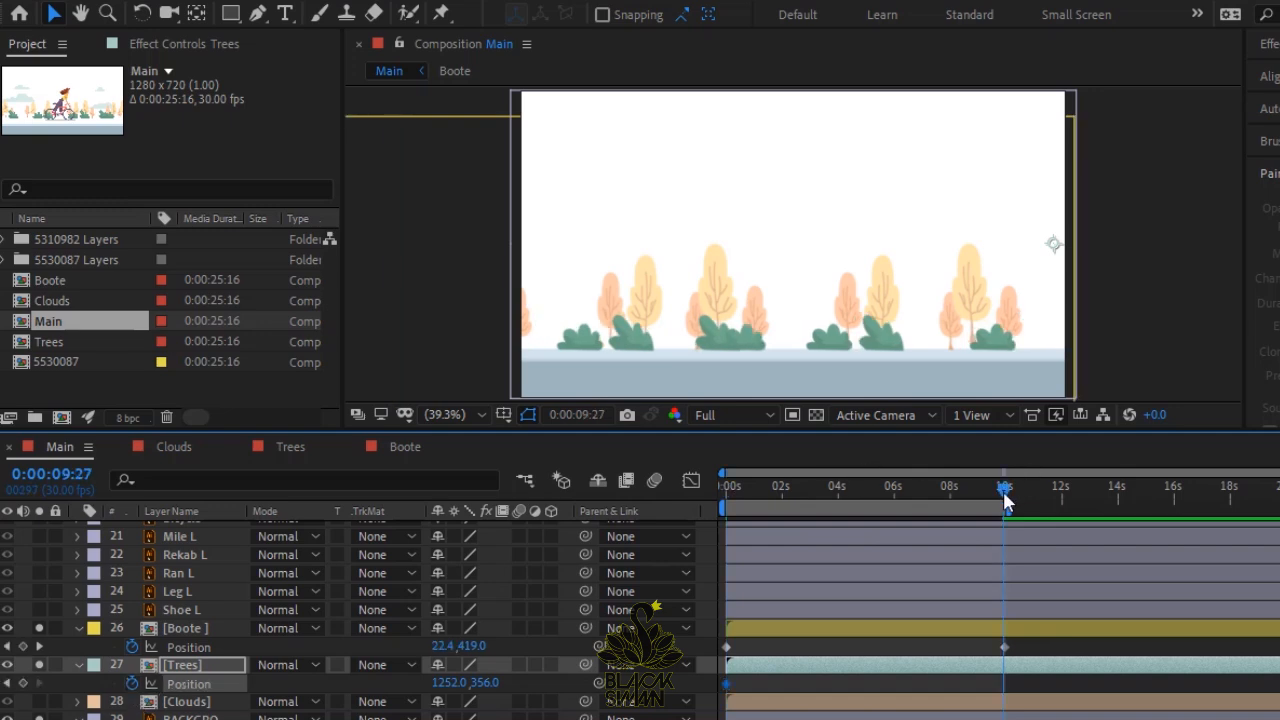
{"action": "left_click_drag", "start_coordinate": [306, 692], "coordinate": [170, 705]}
Set the preview resolution to Half and play the bush and tree animation from the start.
{"action": "left_click", "coordinate": [729, 491]}
{"action": "left_click", "coordinate": [738, 415]}
{"action": "left_click", "coordinate": [735, 509]}
{"action": "key", "text": "space"}
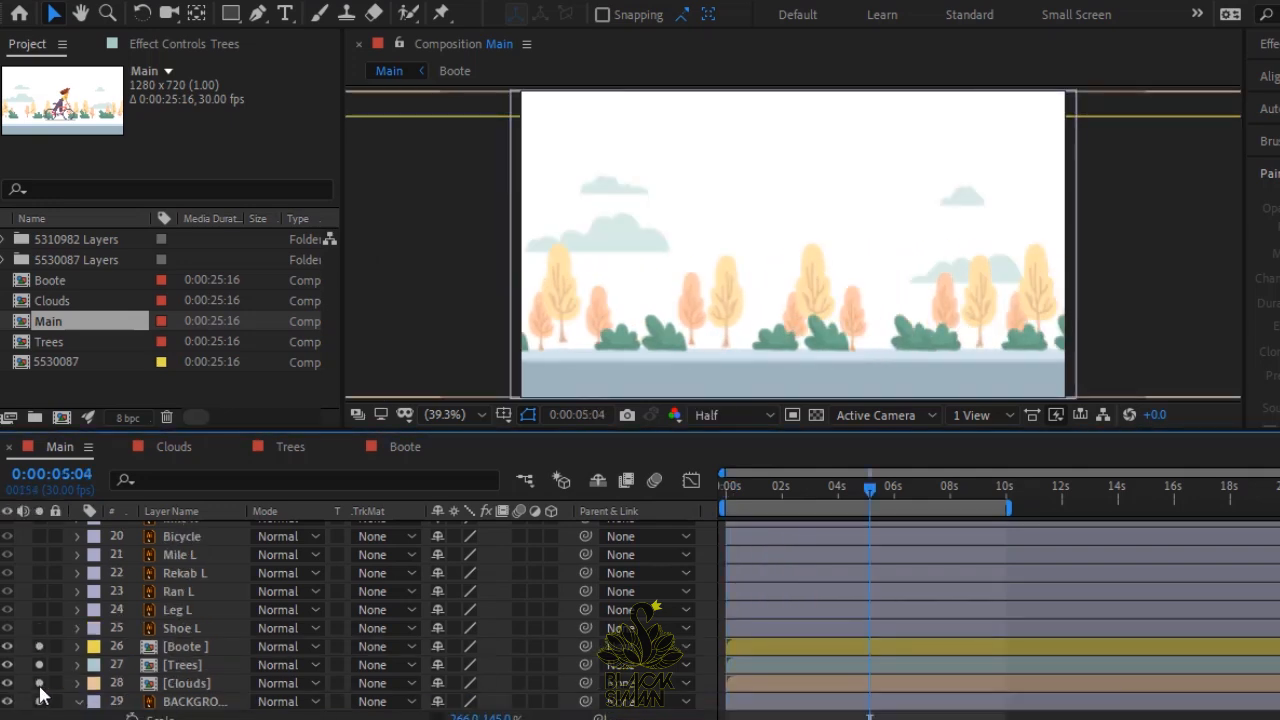
Set the Clouds layer's Position to X 1205 at the first frame as its starting keyframe.
{"action": "left_click_drag", "start_coordinate": [734, 486], "coordinate": [722, 497]}
{"action": "scroll", "coordinate": [793, 700], "scroll_direction": "up", "scroll_amount": 1}
{"action": "left_click", "coordinate": [795, 705]}
{"action": "key", "text": "p"}
{"action": "left_click_drag", "start_coordinate": [447, 717], "coordinate": [1002, 666]}
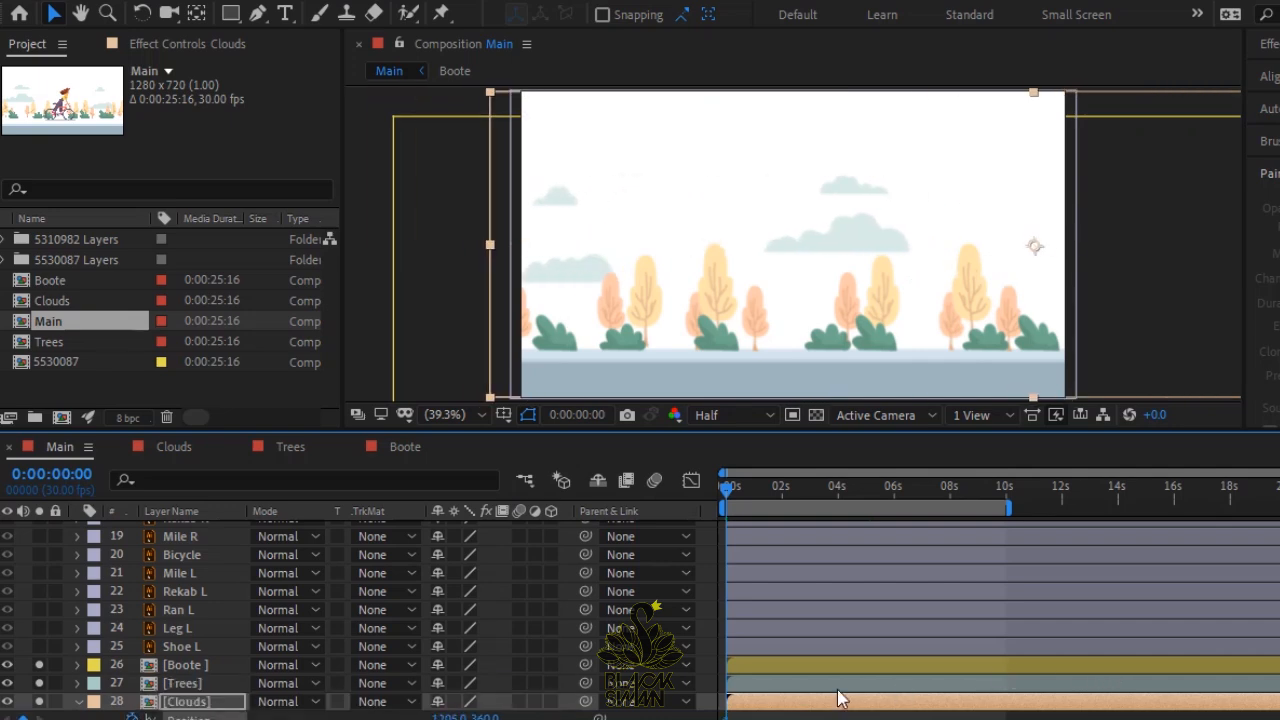
Keyframe the Clouds layer's Position further left, at X about 762, just past the 10-second mark, and preview the animation.
{"action": "left_click", "coordinate": [1013, 497]}
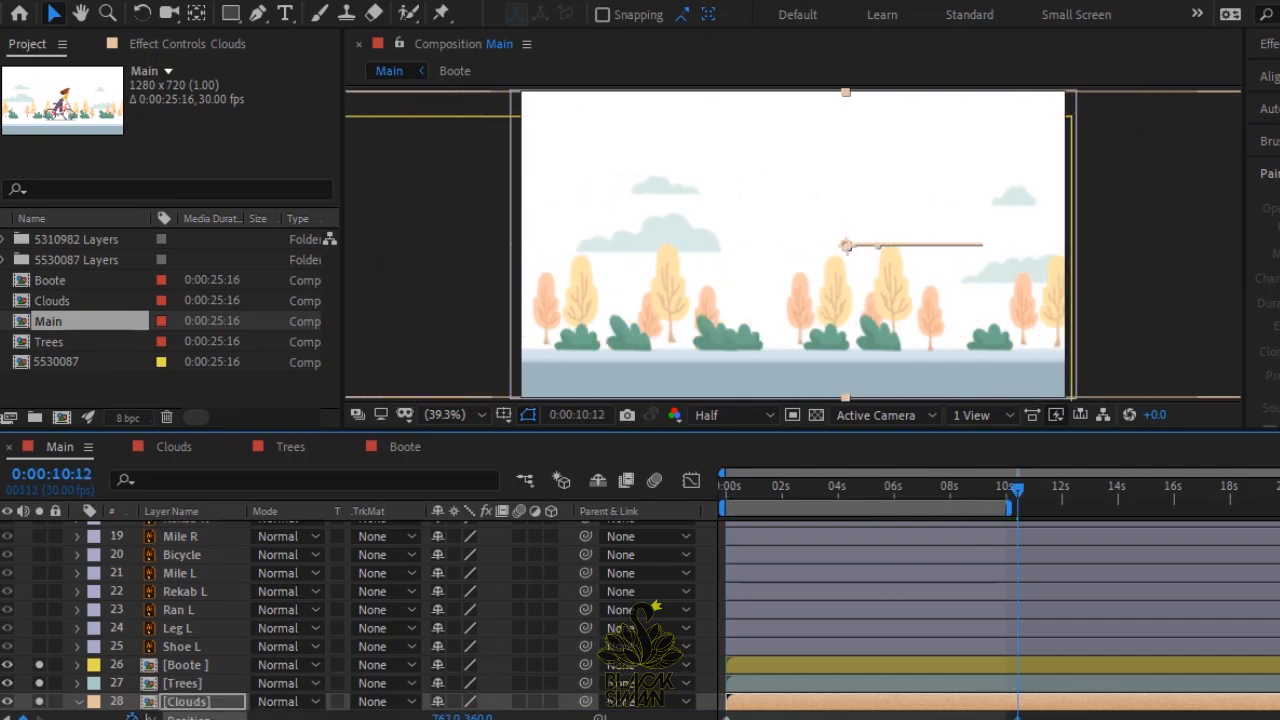
{"action": "left_click_drag", "start_coordinate": [445, 717], "coordinate": [481, 710]}
{"action": "key", "text": "space"}
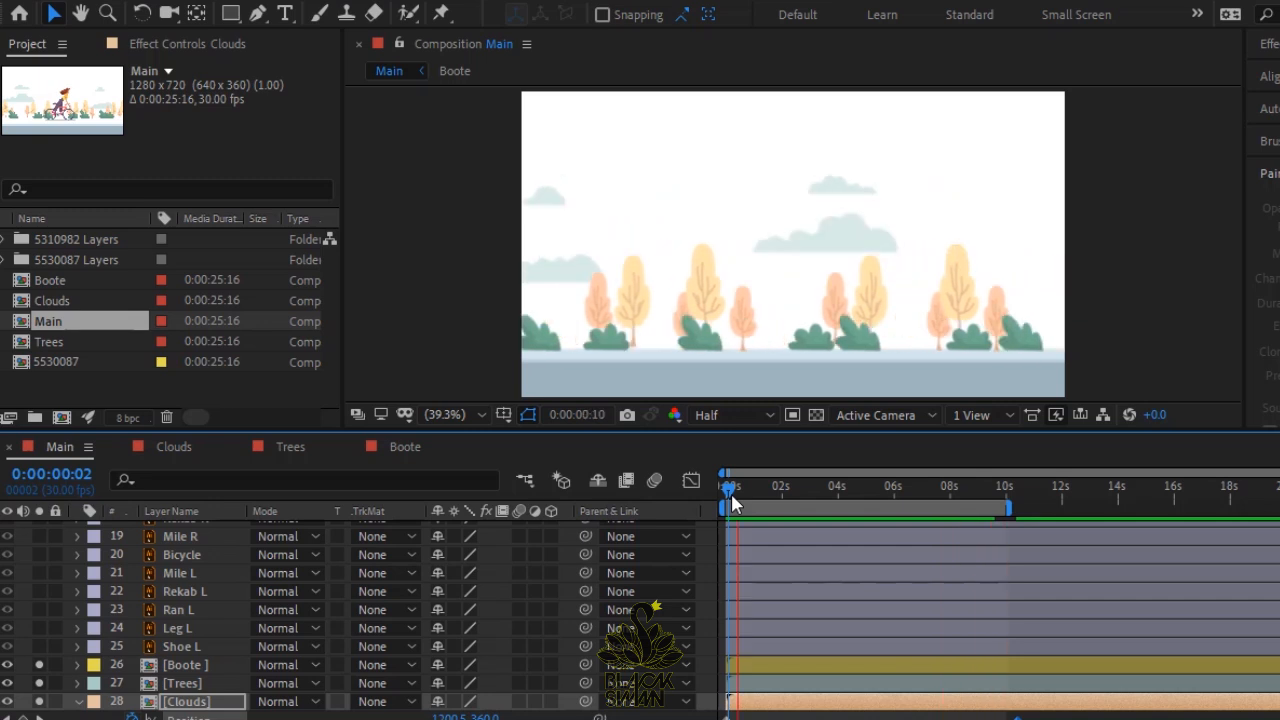
Turn off the scenery solos and pre-compose all cyclist and bicycle layers from Hand R to Shoe L as "Bicycle Run".
{"action": "left_click", "coordinate": [173, 646]}
{"action": "left_click", "coordinate": [175, 646]}
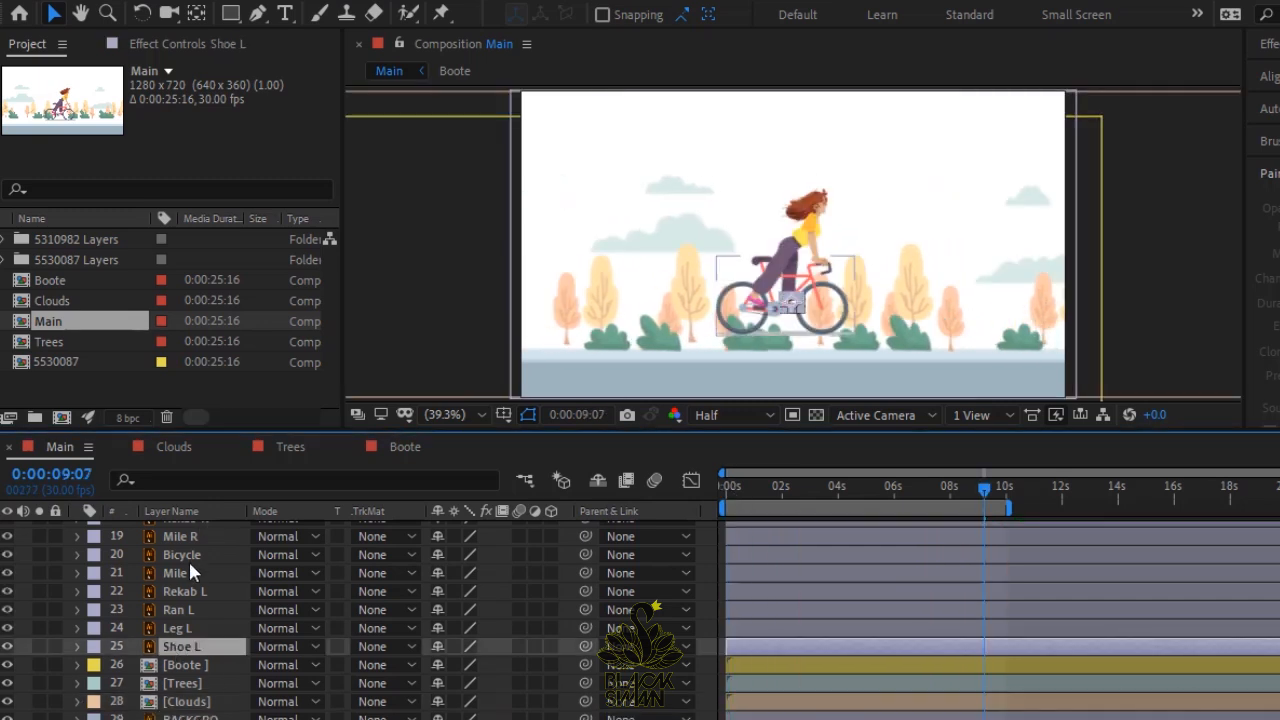
{"action": "key", "text": "h"}
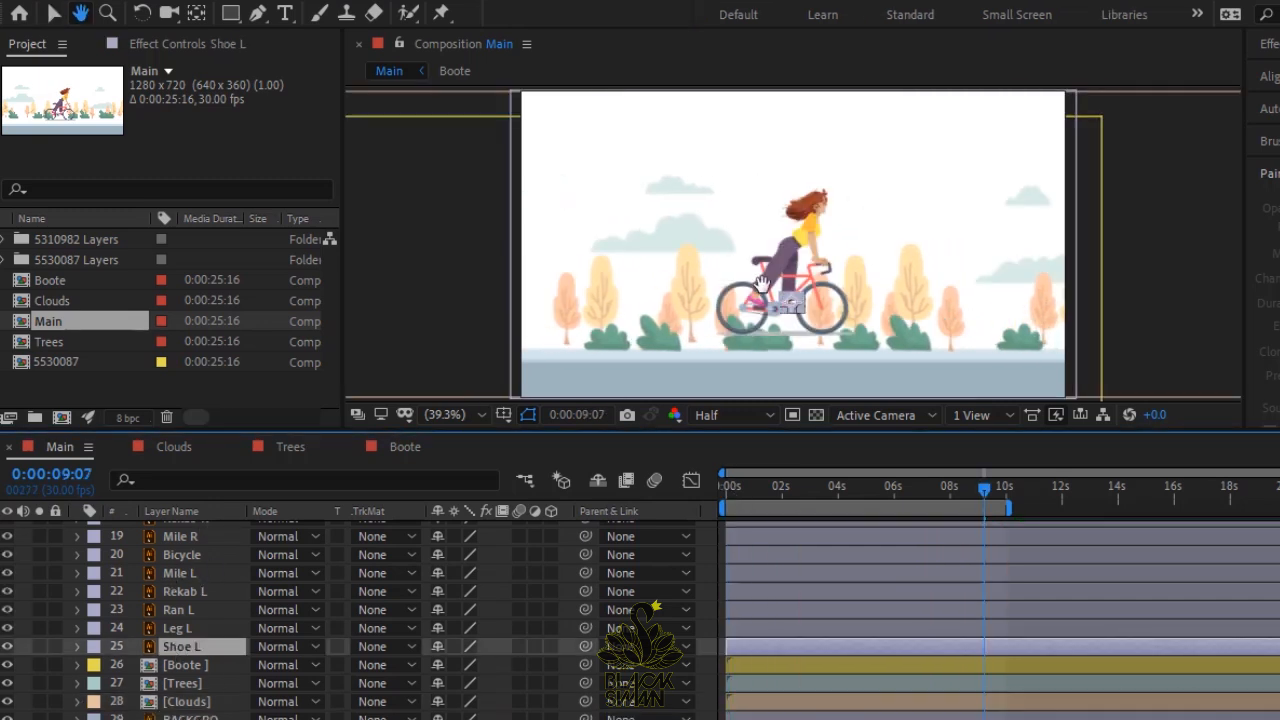
{"action": "scroll", "coordinate": [190, 568], "scroll_direction": "up", "scroll_amount": 6}
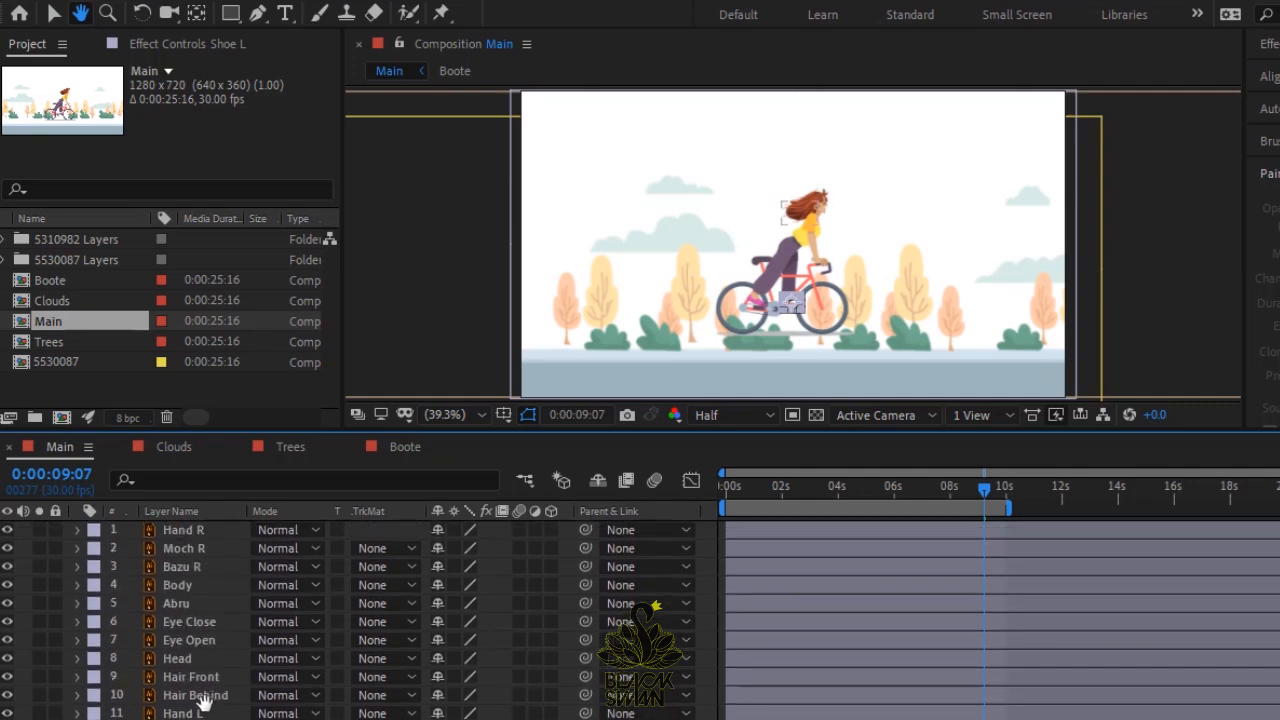
{"action": "key", "text": "ctrl+a"}
{"action": "right_click", "coordinate": [196, 541]}
{"action": "left_click", "coordinate": [266, 655]}
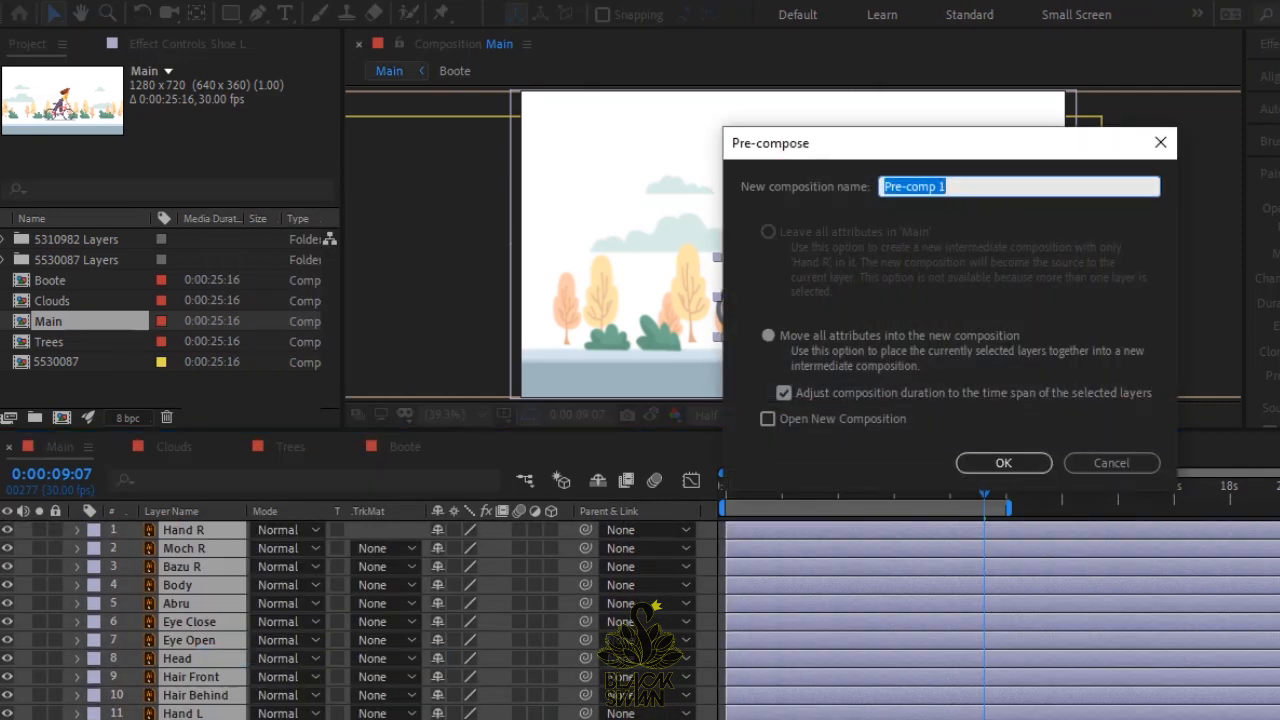
{"action": "type", "text": "Bicycle Ru"}
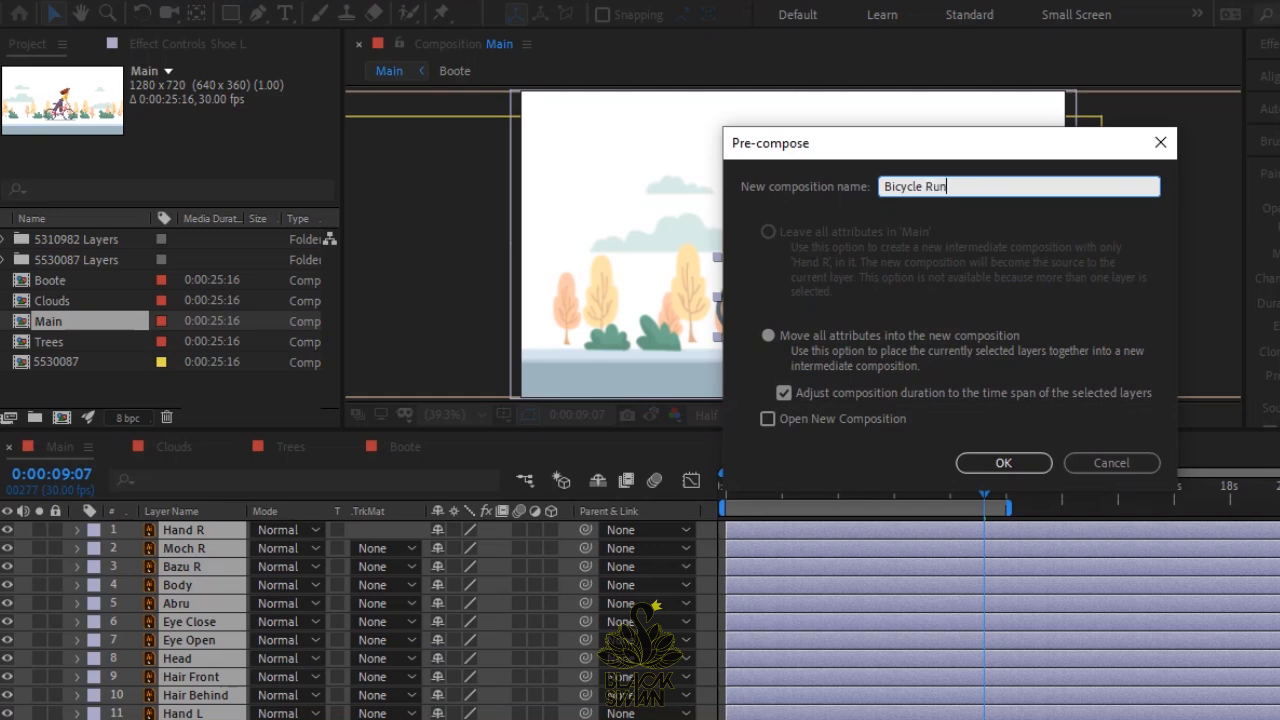
{"action": "type", "text": "n"}
{"action": "key", "text": "Return"}
{"action": "left_click", "coordinate": [232, 668]}
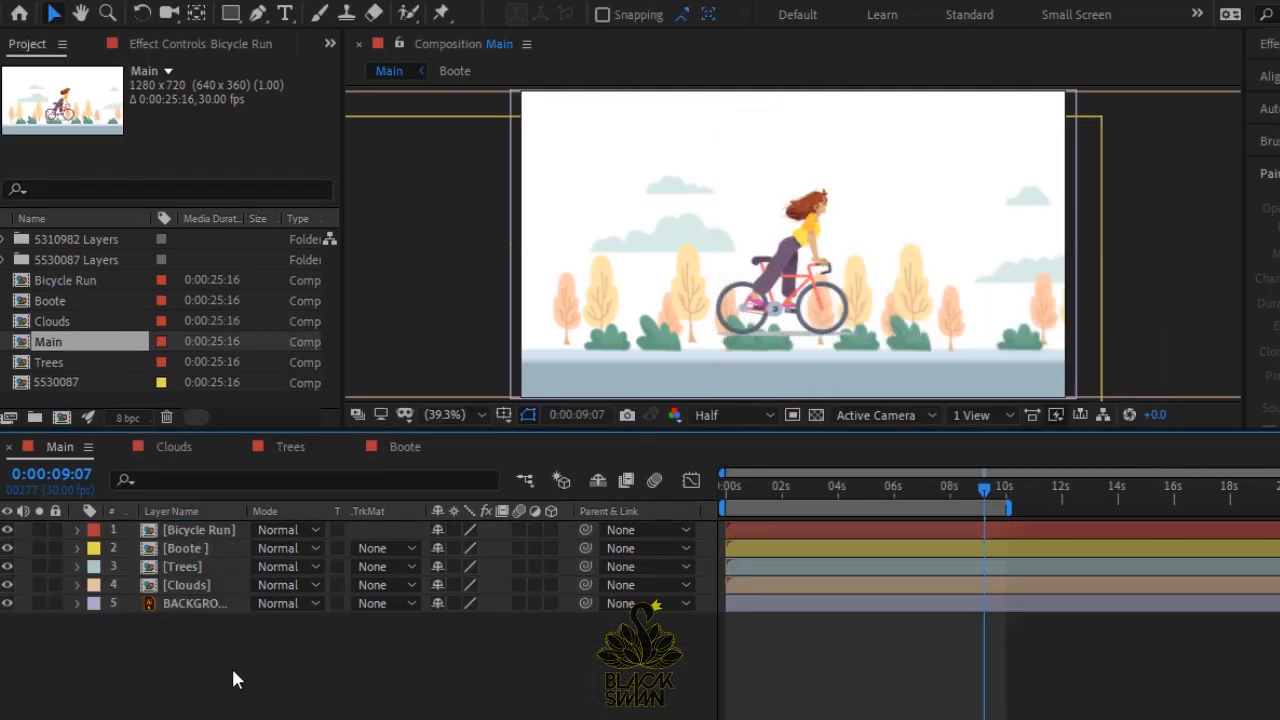
Open the Bicycle Run composition and enlarge the timeline area to show more of its layers.
{"action": "double_click", "coordinate": [190, 528]}
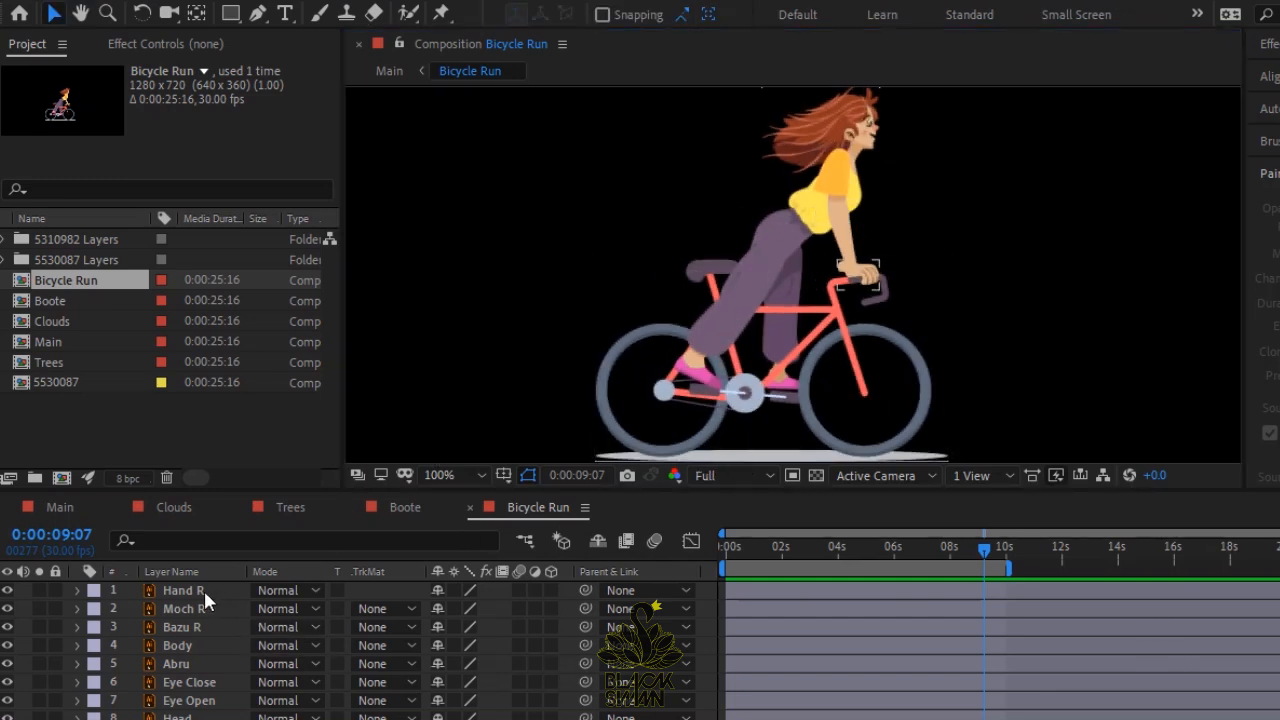
{"action": "left_click", "coordinate": [204, 590]}
{"action": "scroll", "coordinate": [211, 677], "scroll_direction": "down", "scroll_amount": 6}
{"action": "scroll", "coordinate": [405, 470], "scroll_direction": "down", "scroll_amount": 1}
{"action": "left_click_drag", "start_coordinate": [407, 484], "coordinate": [413, 358]}
Lower the Opacity of all layers in Bicycle Run so overlapping body parts show through, and collapse their properties.
{"action": "left_click", "coordinate": [195, 520]}
{"action": "key", "text": "ctrl+a"}
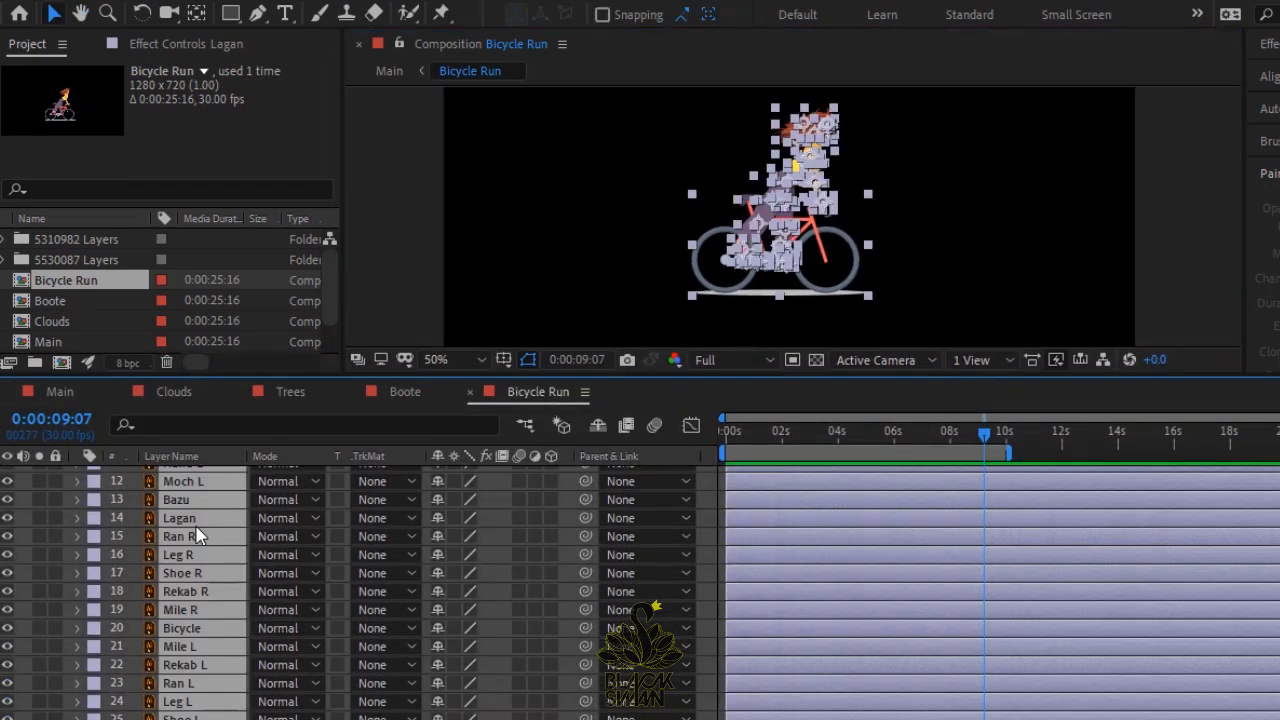
{"action": "key", "text": "t"}
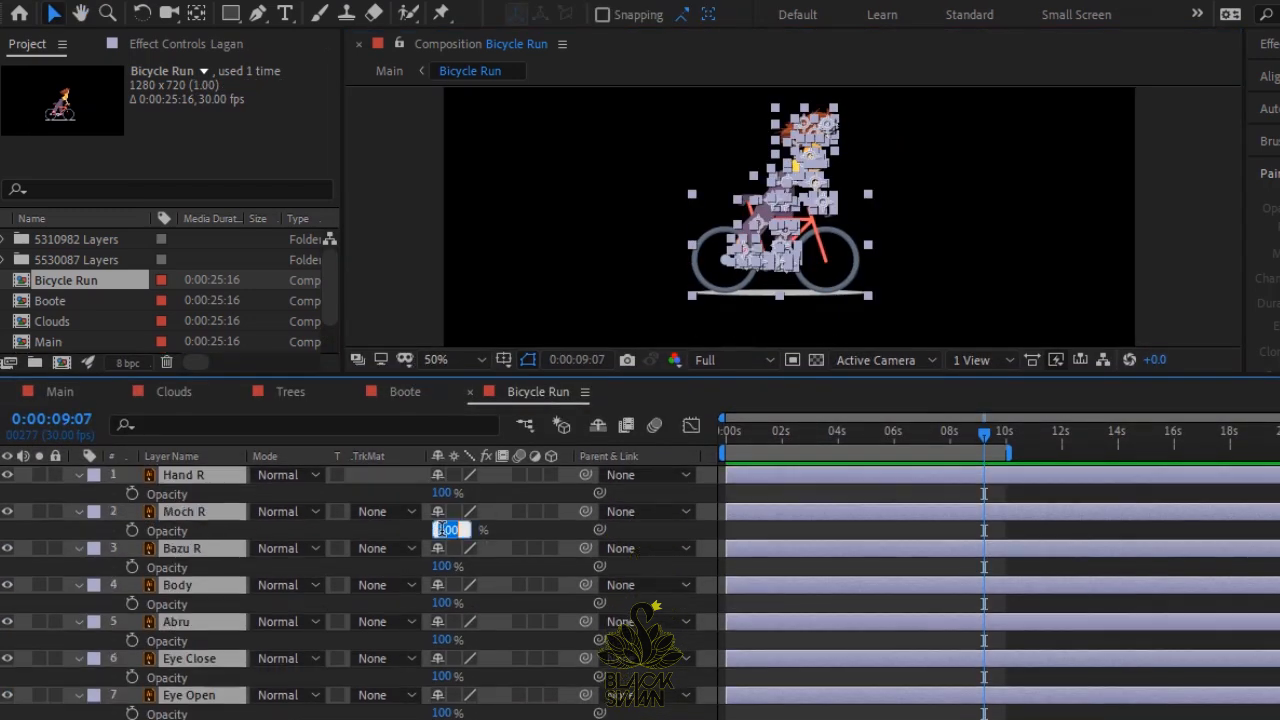
{"action": "key", "text": "Return"}
{"action": "left_click", "coordinate": [78, 512]}
{"action": "key", "text": "F2"}
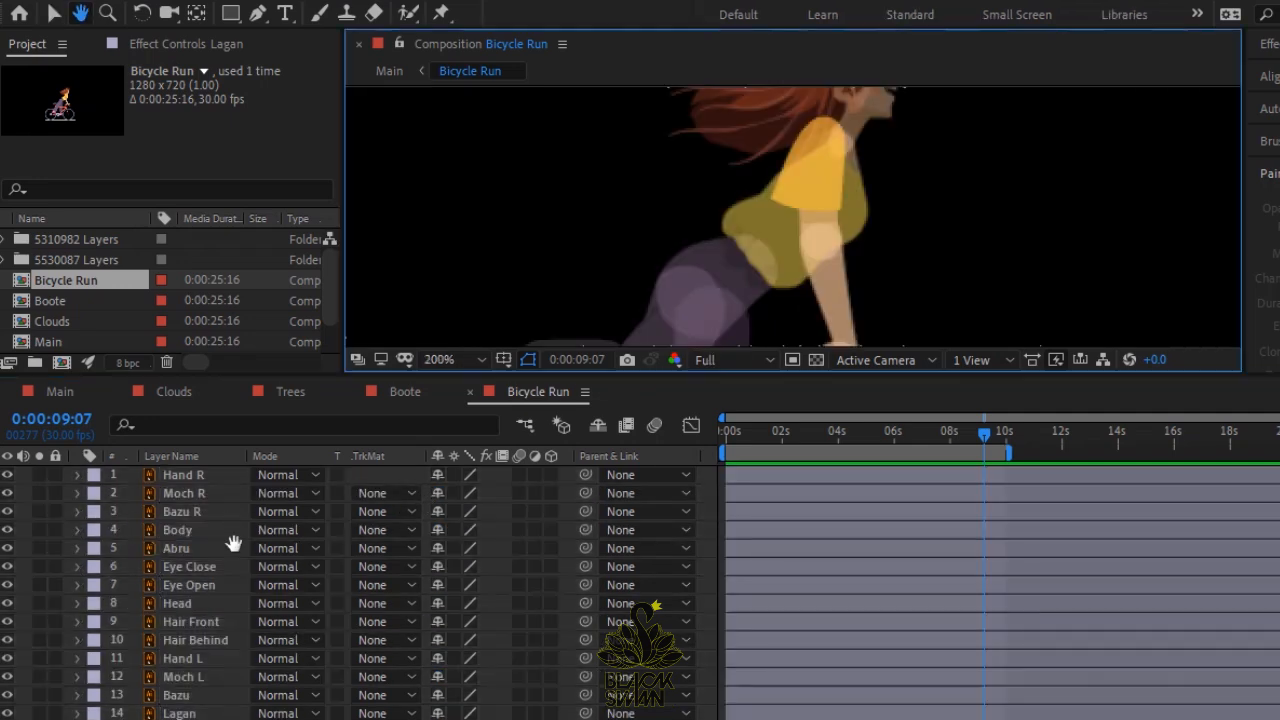
Turn on continuous rasterization for every layer in Bicycle Run.
{"action": "key", "text": "ctrl+a"}
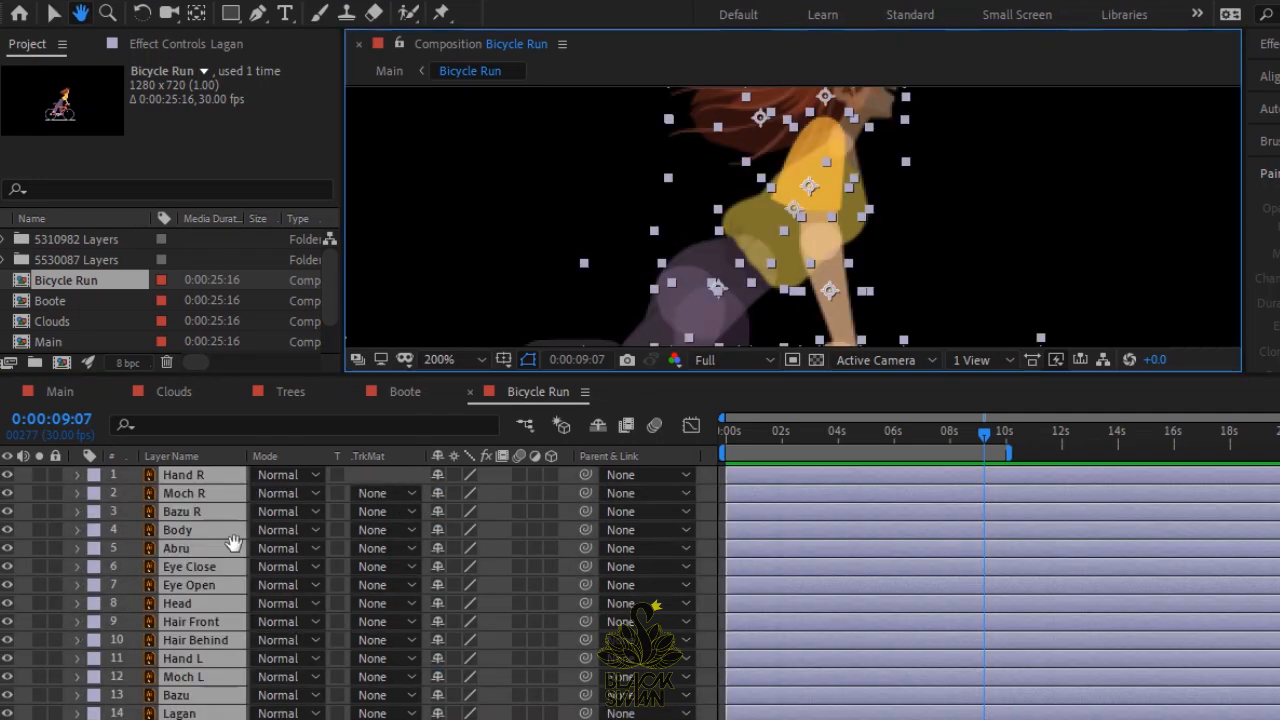
{"action": "key", "text": "v"}
{"action": "left_click", "coordinate": [454, 475]}
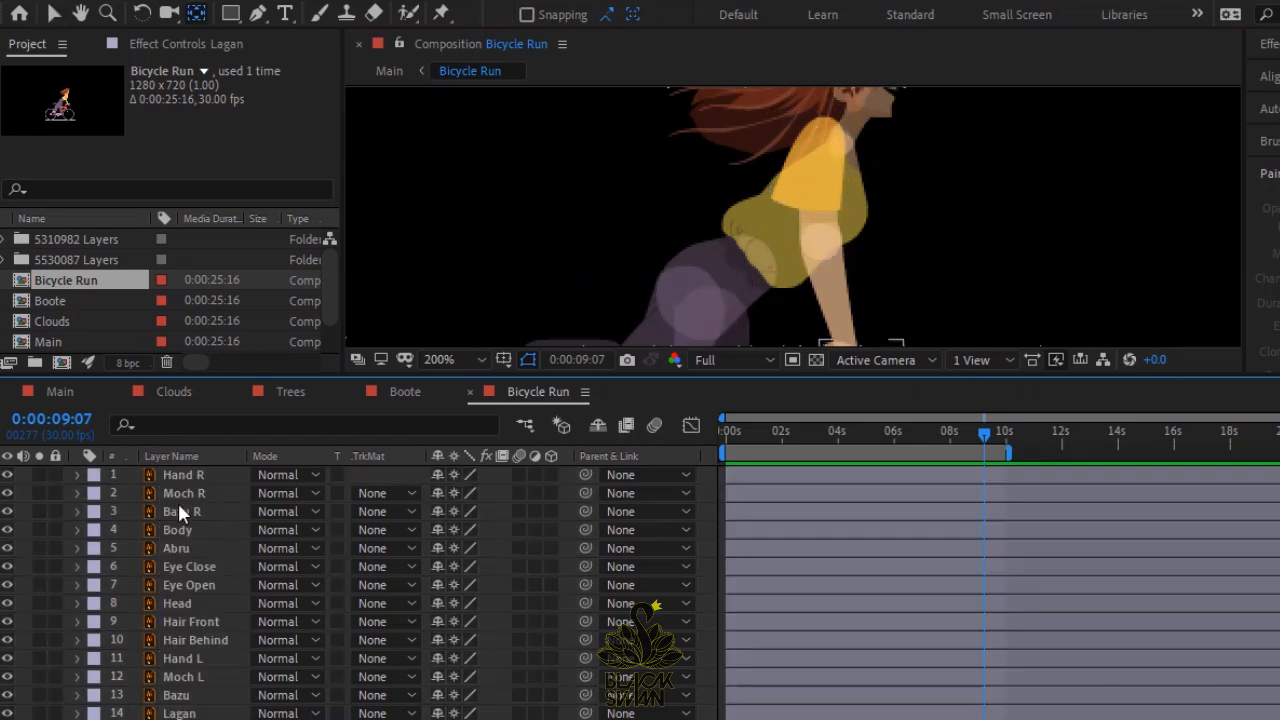
Parent Hand R to Moch R, Moch R to Bazu R, and Bazu R to Body.
{"action": "left_click", "coordinate": [182, 475]}
{"action": "left_click_drag", "start_coordinate": [545, 484], "coordinate": [541, 493]}
{"action": "left_click_drag", "start_coordinate": [586, 493], "coordinate": [536, 511]}
{"action": "left_click", "coordinate": [630, 513]}
{"action": "left_click", "coordinate": [723, 235]}
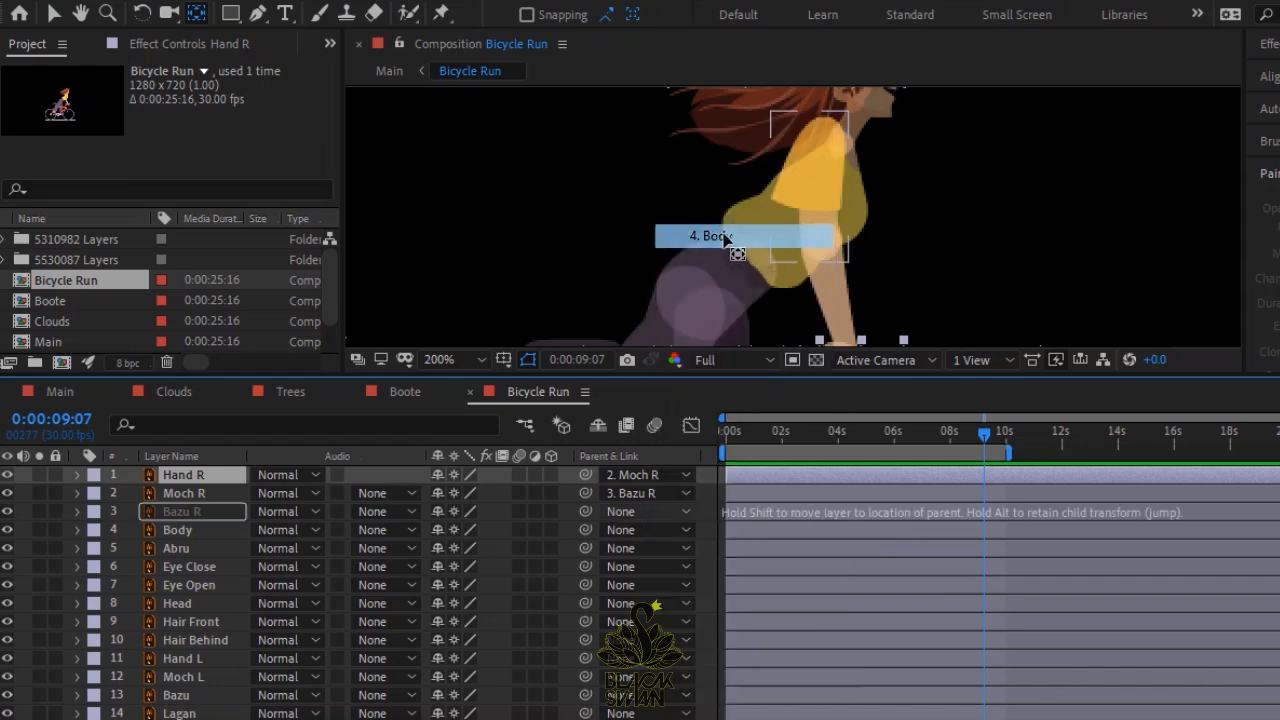
{"action": "left_click", "coordinate": [621, 547]}
{"action": "left_click", "coordinate": [571, 546]}
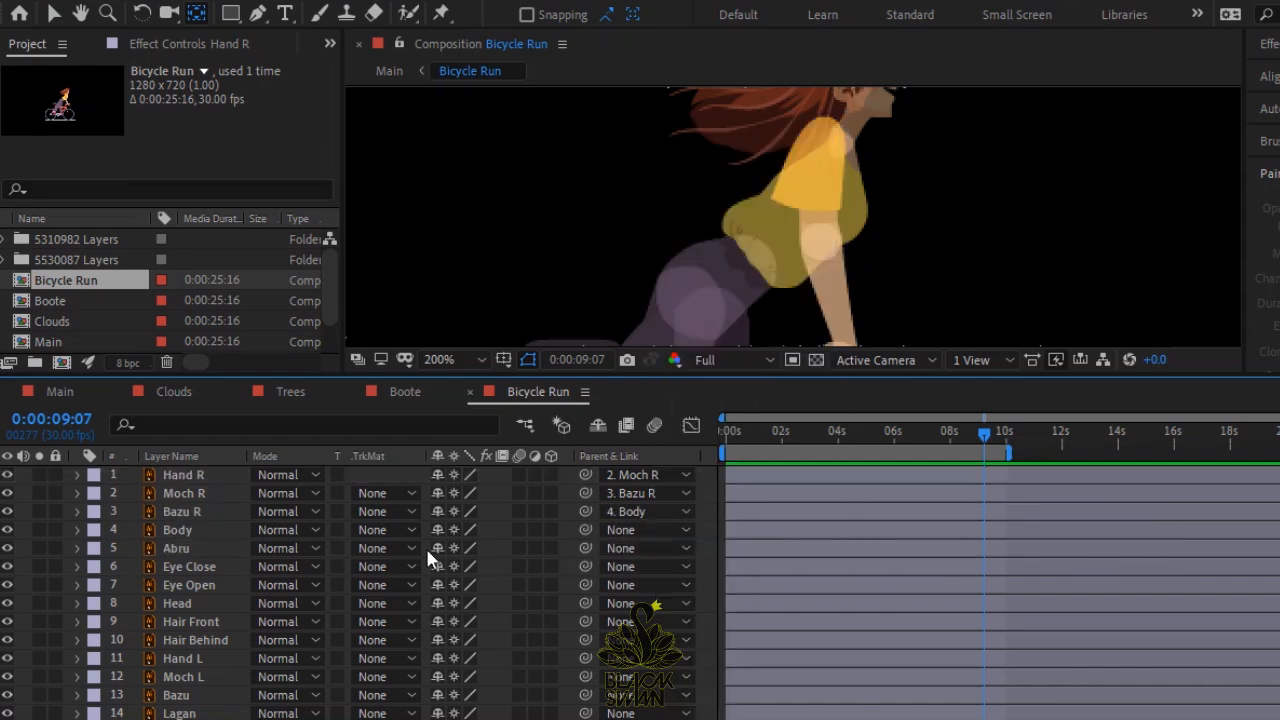
Parent the Abru, Eye Close and Eye Open layers to Head.
{"action": "left_click", "coordinate": [176, 548]}
{"action": "left_click", "coordinate": [188, 585], "text": "shift"}
{"action": "left_click_drag", "start_coordinate": [585, 548], "coordinate": [175, 605]}
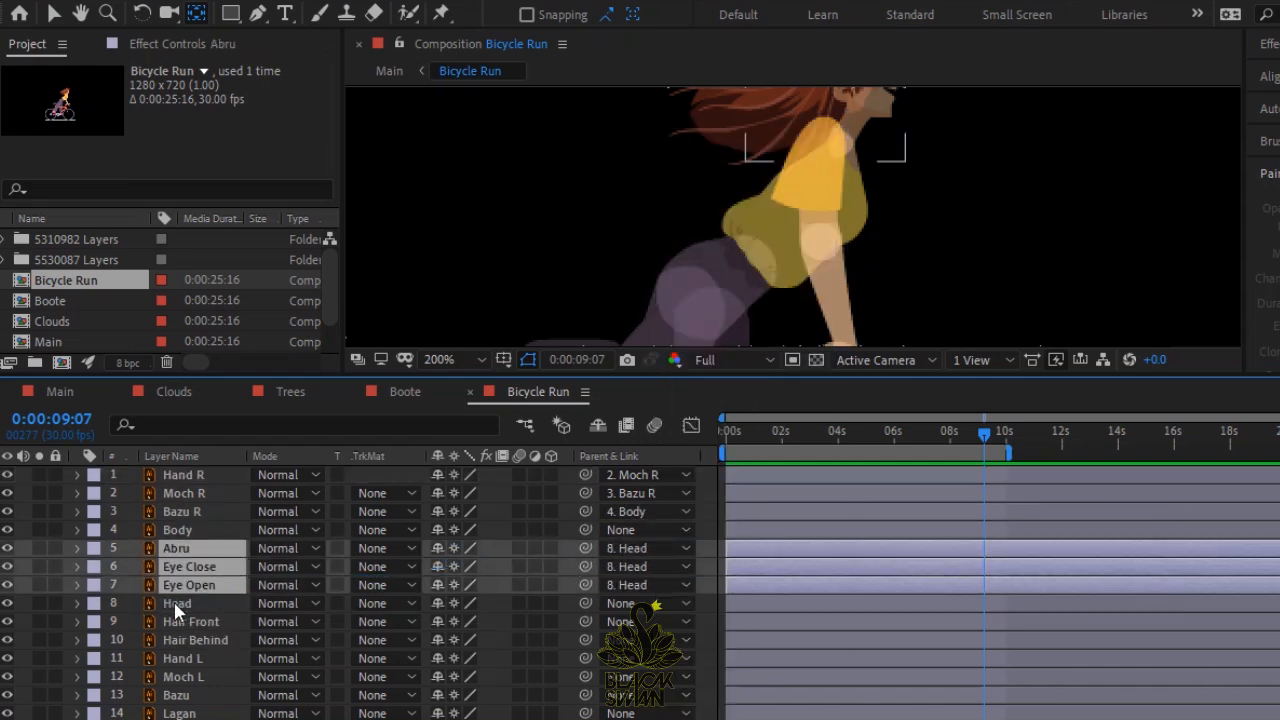
Parent Head to Body, and parent Hair Front and Hair Behind to Head.
{"action": "left_click", "coordinate": [176, 603]}
{"action": "left_click_drag", "start_coordinate": [585, 603], "coordinate": [586, 512]}
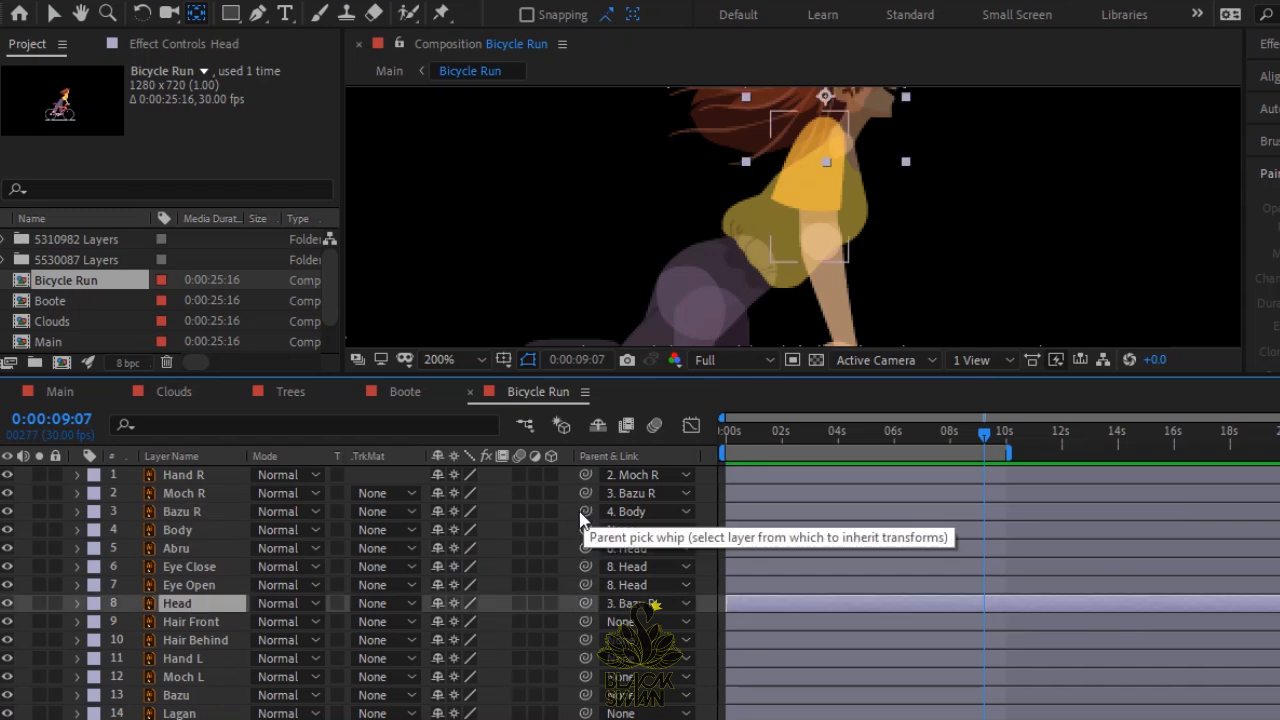
{"action": "left_click_drag", "start_coordinate": [585, 603], "coordinate": [178, 530]}
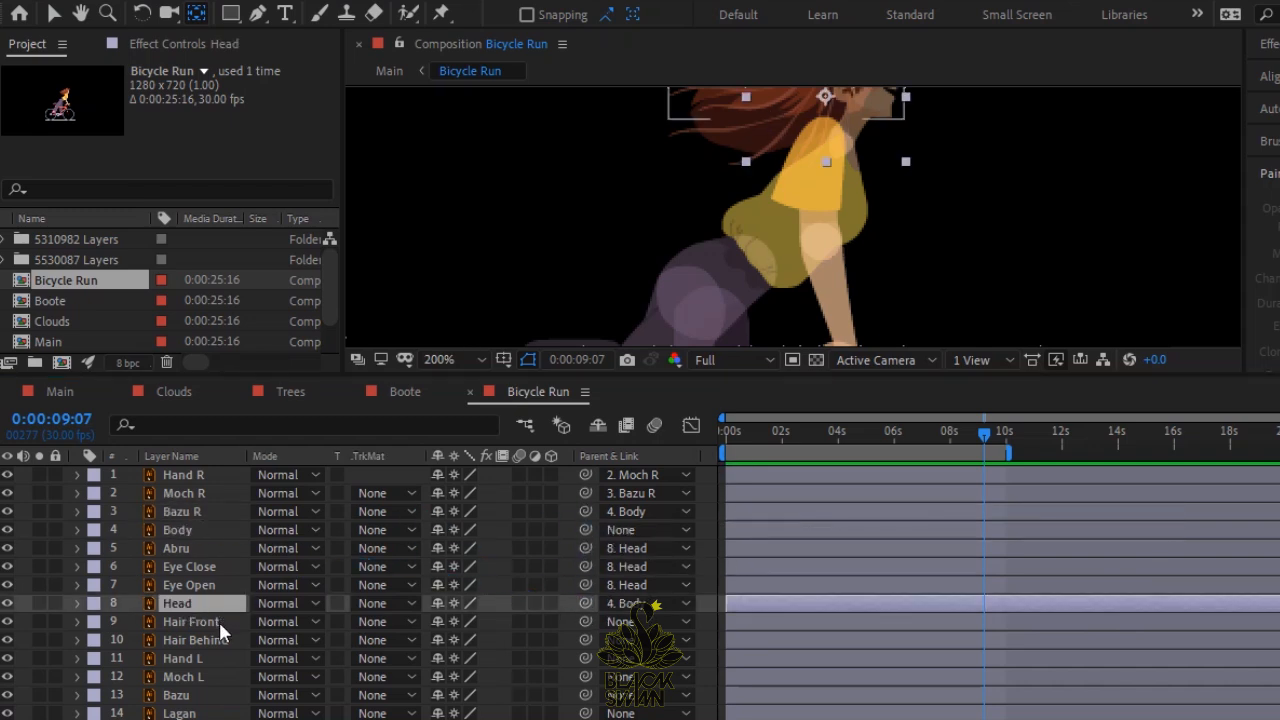
{"action": "left_click", "coordinate": [219, 621]}
{"action": "left_click_drag", "start_coordinate": [585, 621], "coordinate": [190, 604]}
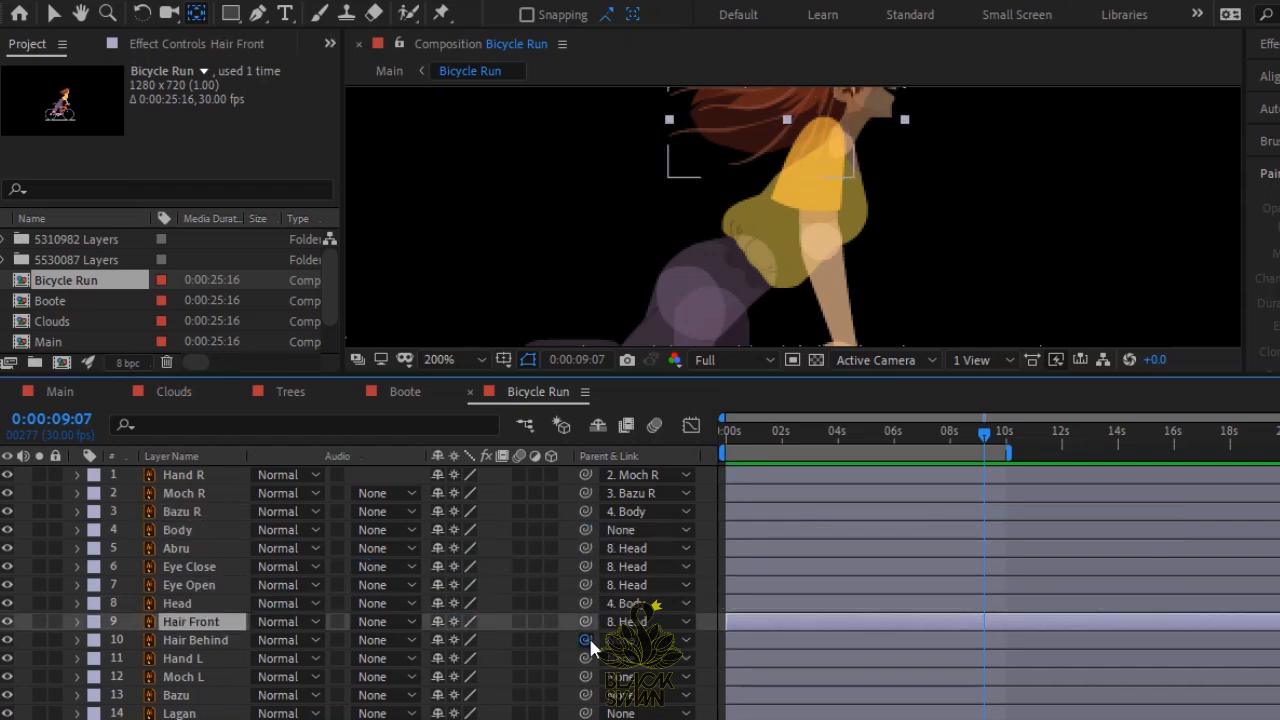
Parent Hand L to Moch L, Moch L to Bazu, and Bazu to Body.
{"action": "left_click", "coordinate": [200, 658]}
{"action": "scroll", "coordinate": [215, 645], "scroll_direction": "down", "scroll_amount": 3}
{"action": "scroll", "coordinate": [219, 633], "scroll_direction": "down", "scroll_amount": 4}
{"action": "left_click_drag", "start_coordinate": [279, 518], "coordinate": [230, 508]}
{"action": "left_click_drag", "start_coordinate": [585, 508], "coordinate": [240, 526]}
{"action": "left_click", "coordinate": [640, 526]}
{"action": "left_click", "coordinate": [736, 240]}
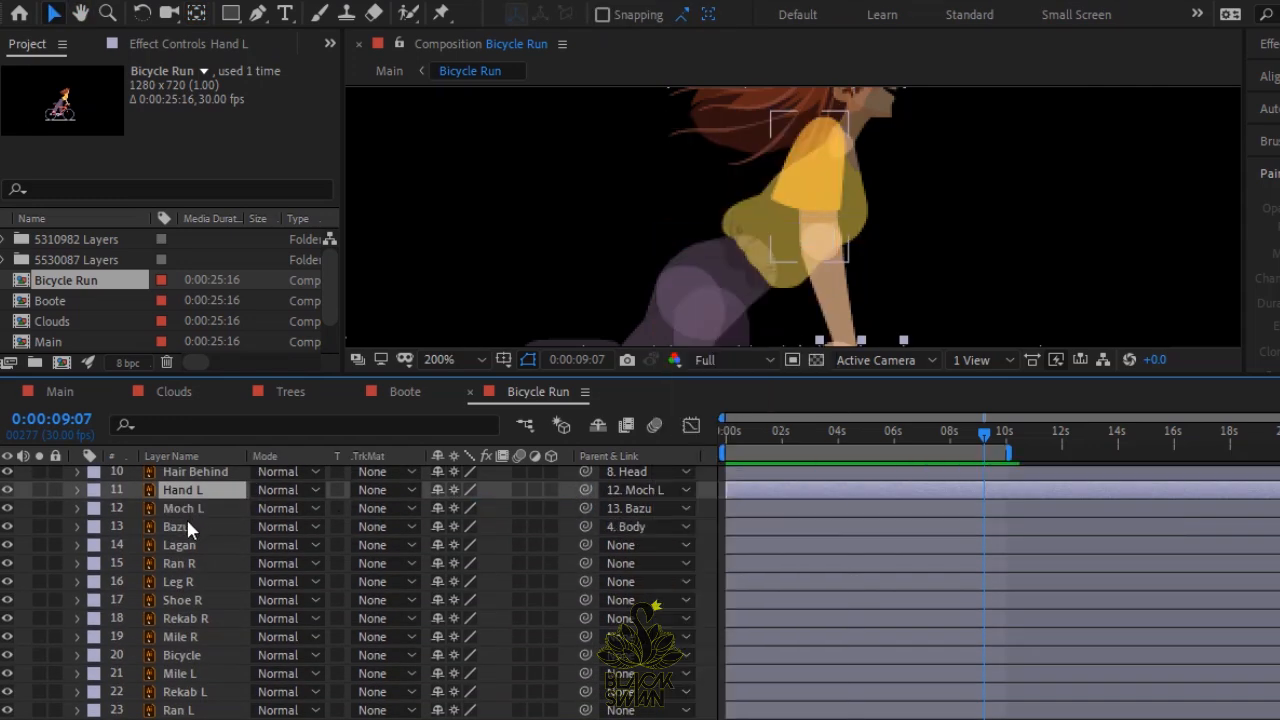
Parent the Lagan layer to Body.
{"action": "left_click", "coordinate": [185, 545]}
{"action": "left_click", "coordinate": [620, 545]}
{"action": "left_click", "coordinate": [740, 236]}
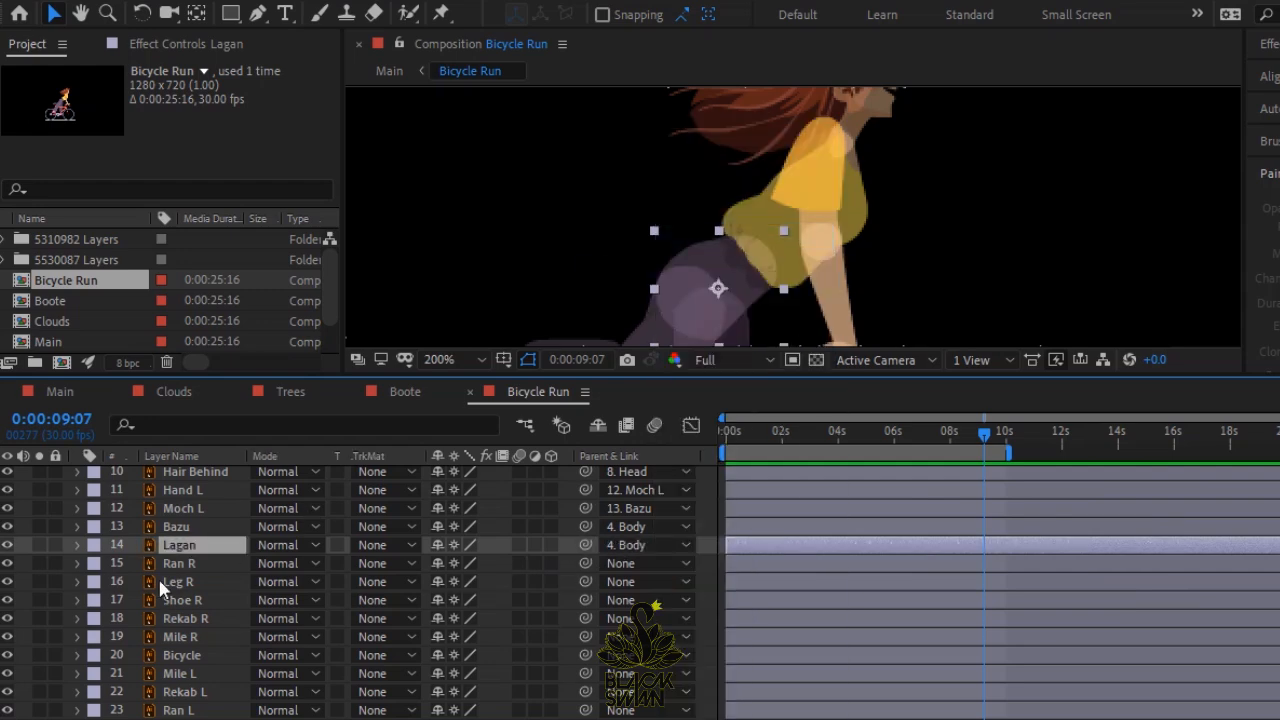
Parent Ran R to Lagan, Leg R to Ran R, and Shoe R to Leg R.
{"action": "left_click", "coordinate": [177, 564]}
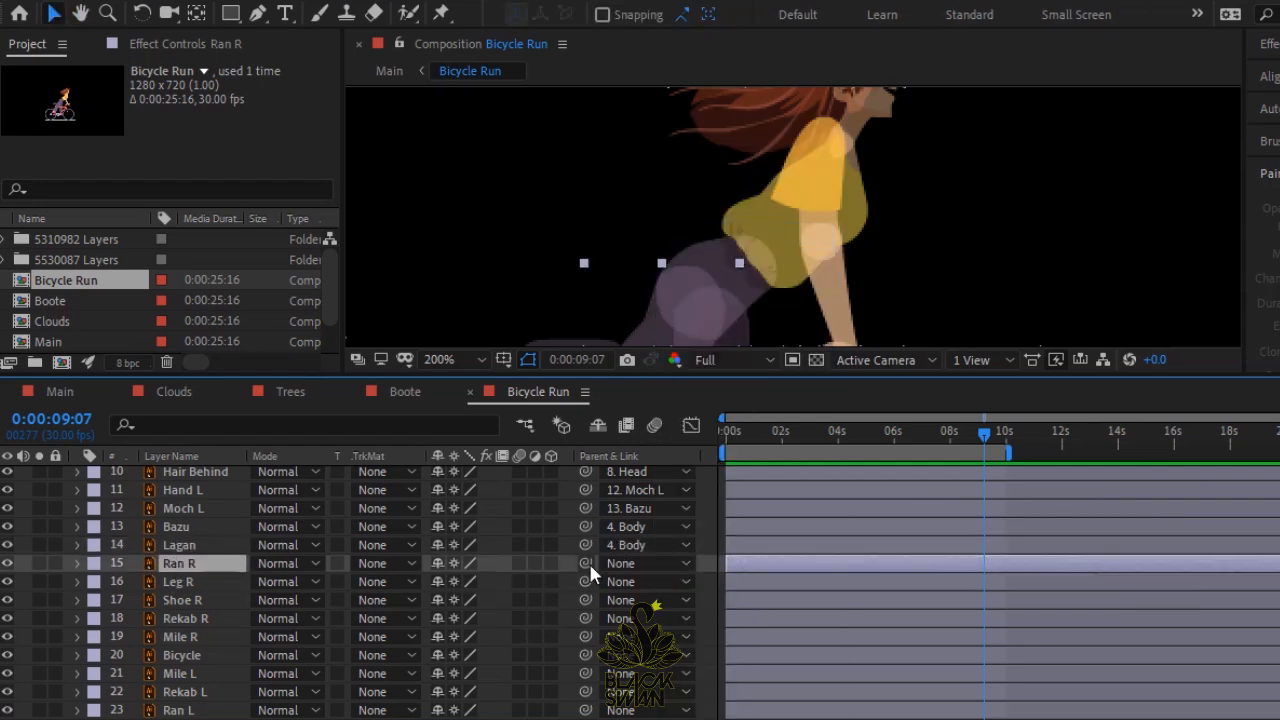
{"action": "left_click", "coordinate": [625, 563]}
{"action": "left_click", "coordinate": [735, 478]}
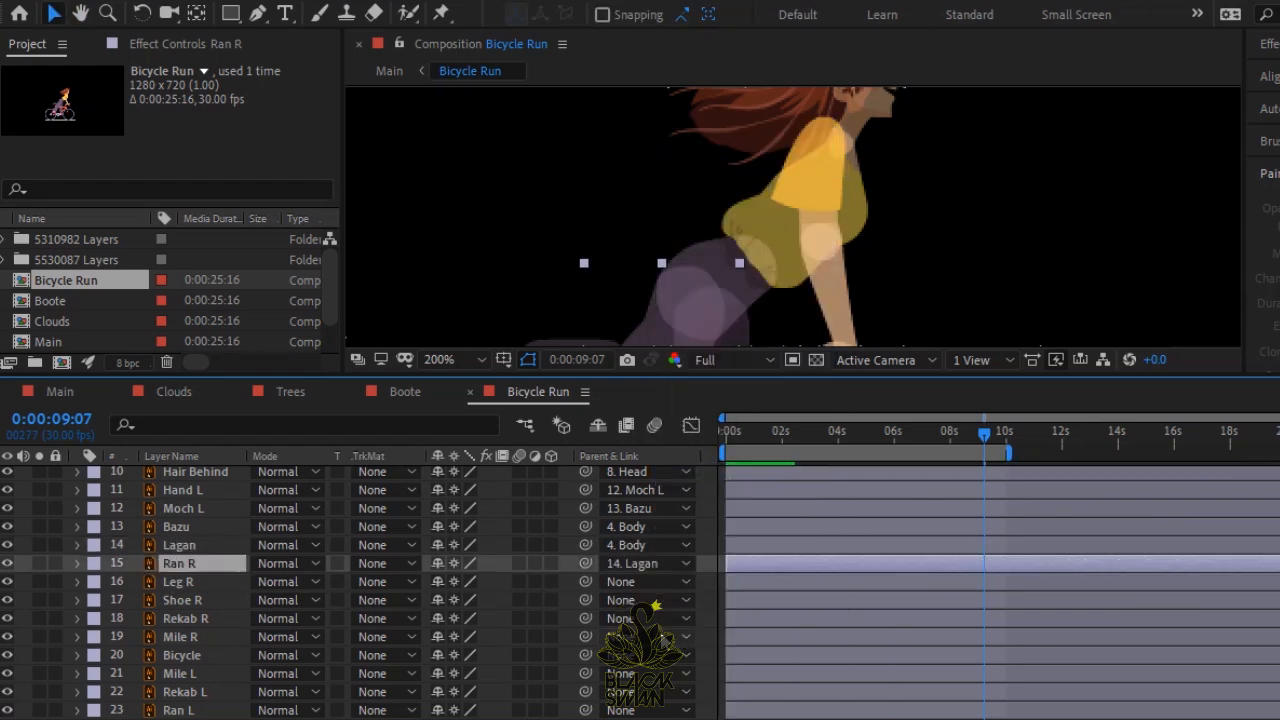
{"action": "left_click", "coordinate": [622, 582]}
{"action": "mouse_move", "coordinate": [588, 582]}
{"action": "left_mouse_down"}
{"action": "mouse_move", "coordinate": [570, 566]}
{"action": "mouse_move", "coordinate": [583, 578]}
{"action": "left_mouse_up"}
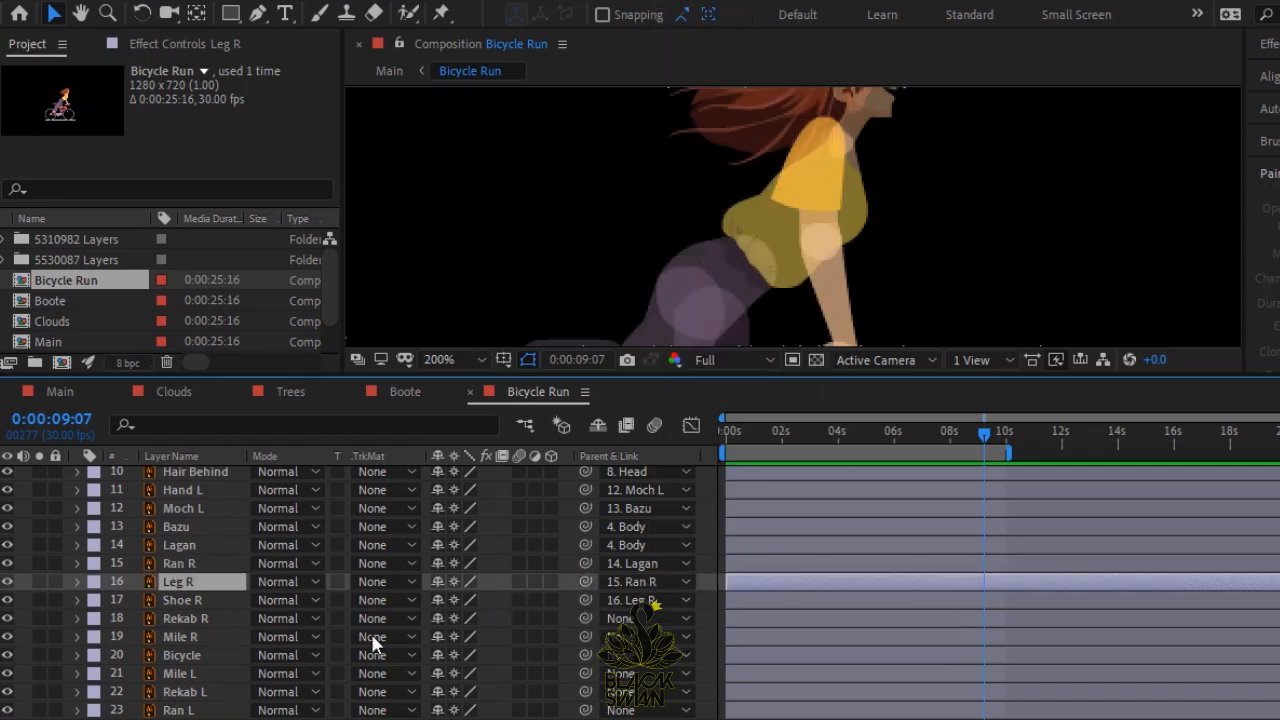
{"action": "left_click", "coordinate": [180, 618]}
{"action": "left_click", "coordinate": [178, 637], "text": "shift"}
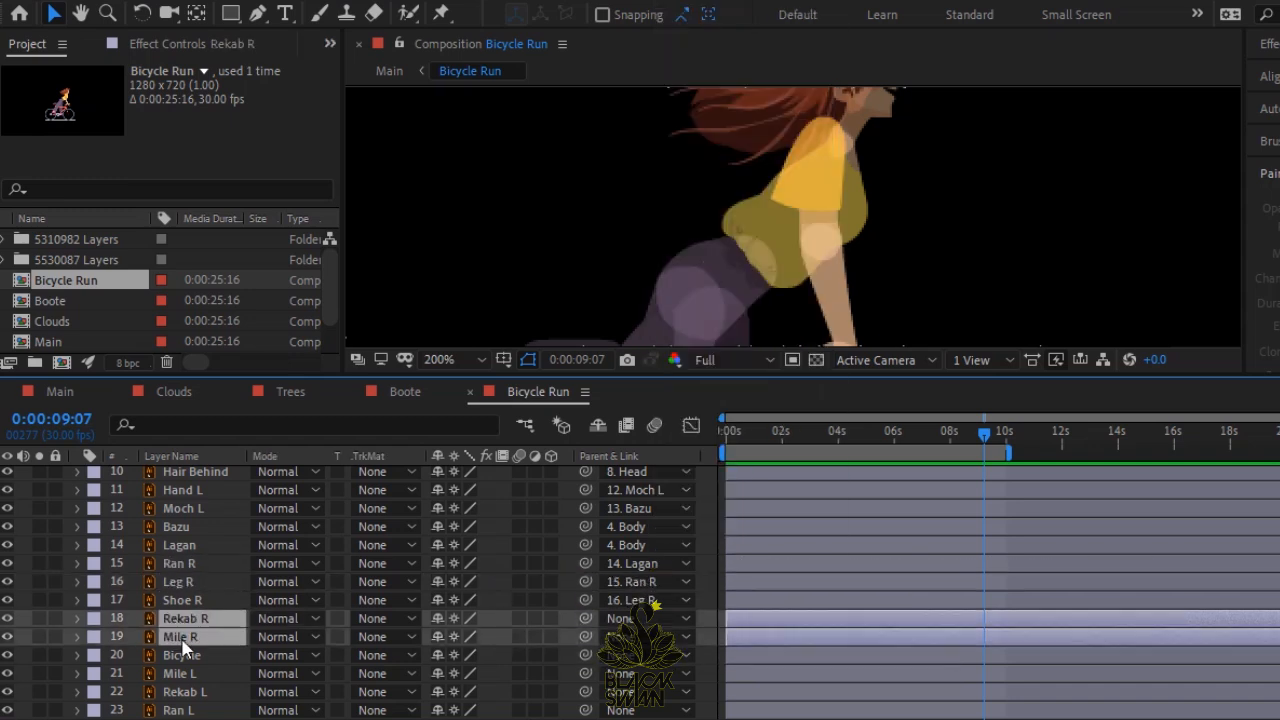
{"action": "left_click", "coordinate": [138, 631]}
Parent the left leg layers Ran L, Leg L and Shoe L in the same chain as the right leg.
{"action": "scroll", "coordinate": [503, 506], "scroll_direction": "down", "scroll_amount": 1}
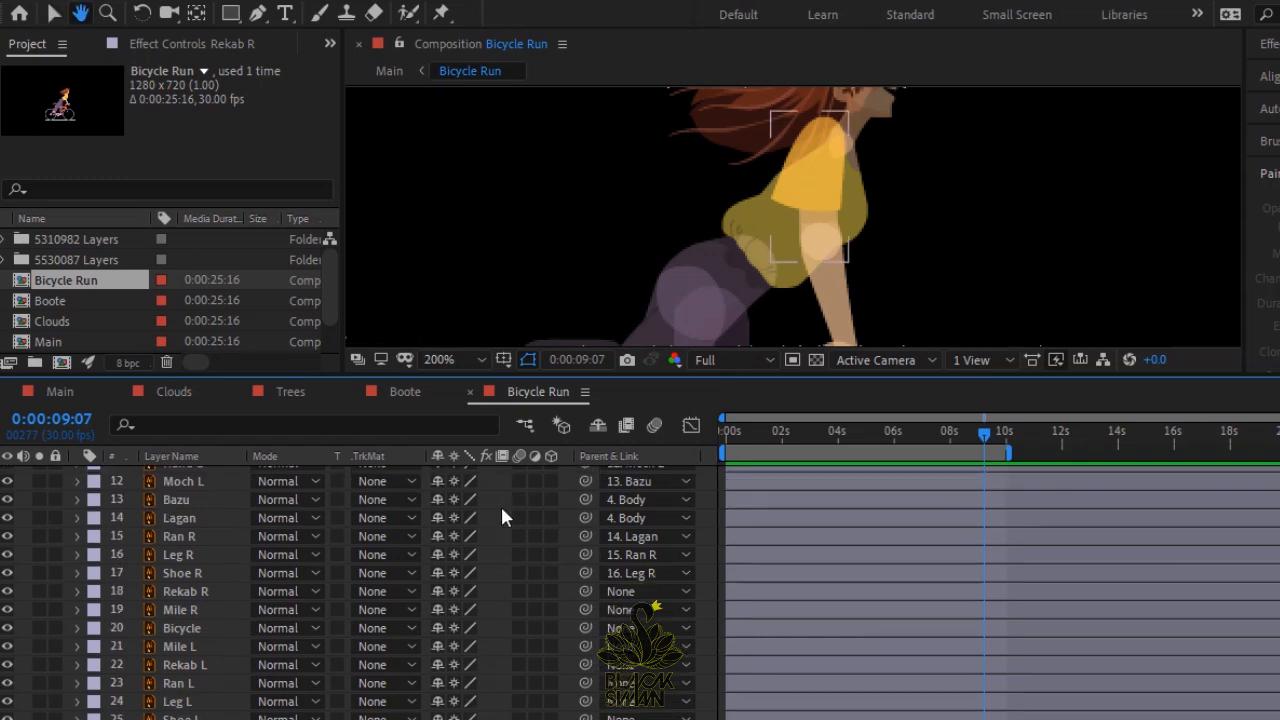
{"action": "left_click", "coordinate": [194, 685]}
{"action": "left_click", "coordinate": [650, 684]}
{"action": "left_click", "coordinate": [680, 167]}
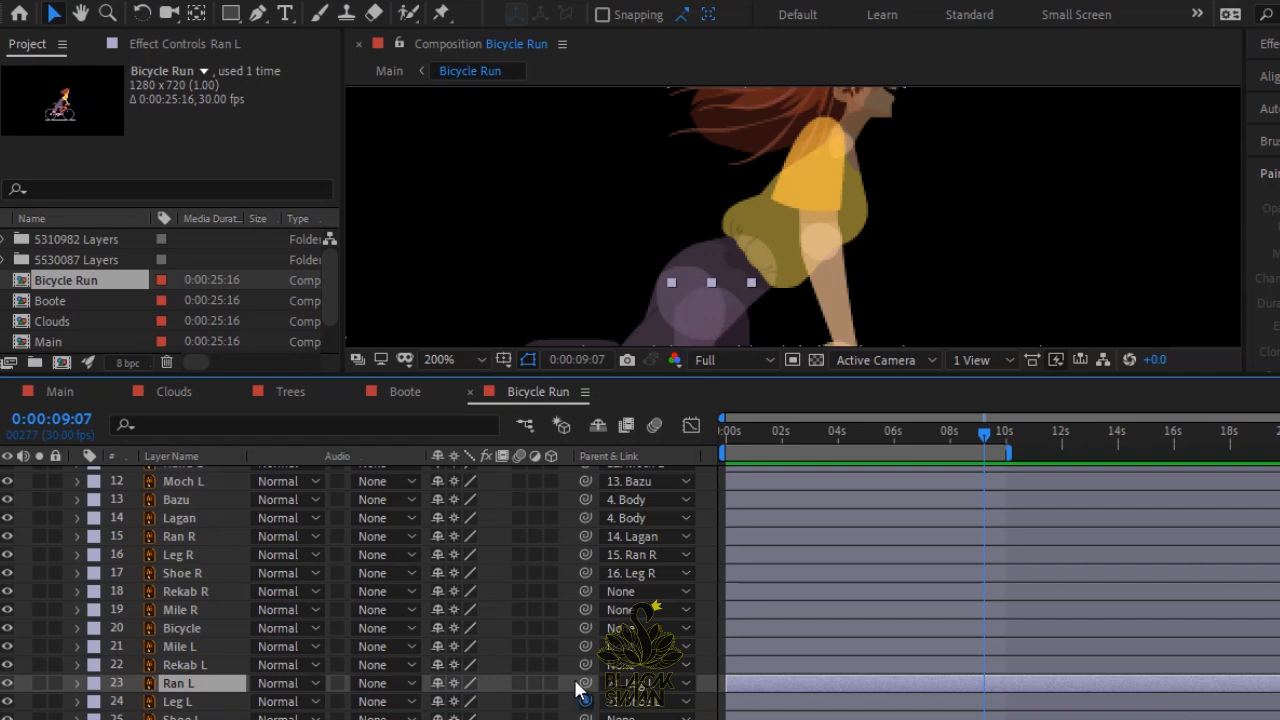
{"action": "left_click", "coordinate": [646, 684]}
{"action": "left_click", "coordinate": [688, 162]}
{"action": "left_click", "coordinate": [646, 703]}
{"action": "left_click", "coordinate": [588, 699]}
Move the anchor points of Head to the neck, Hair Front to the upper head, and Hair Behind to the ear.
{"action": "left_click", "coordinate": [846, 243]}
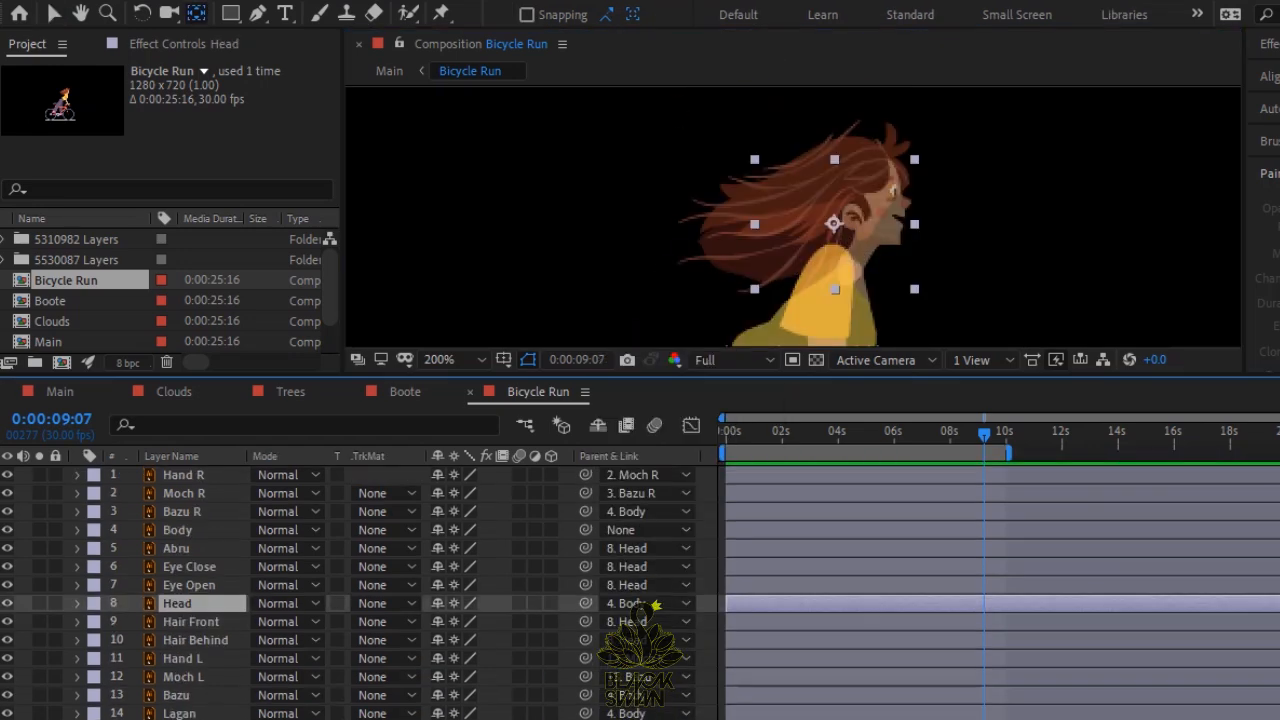
{"action": "left_click_drag", "start_coordinate": [834, 224], "coordinate": [846, 254]}
{"action": "left_click", "coordinate": [838, 190]}
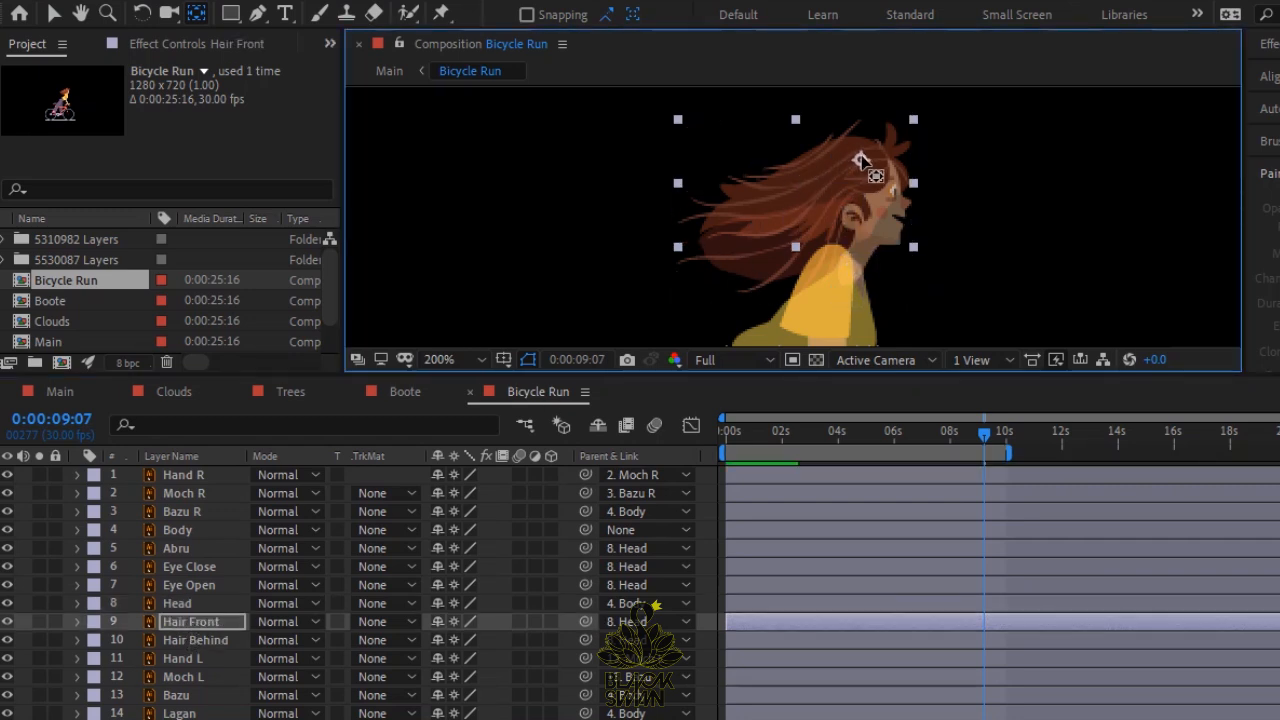
{"action": "left_click", "coordinate": [188, 639]}
{"action": "left_click_drag", "start_coordinate": [770, 246], "coordinate": [847, 216]}
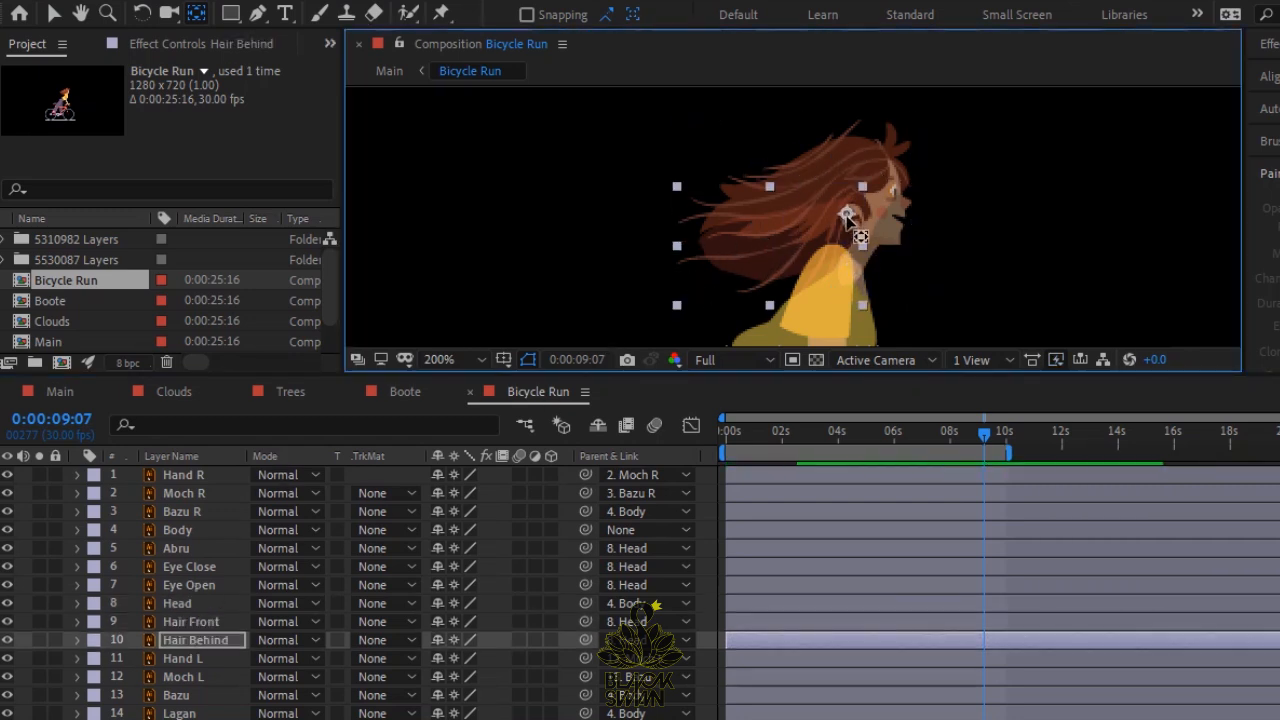
Move the Hand R layer's anchor point to the wrist joint.
{"action": "scroll", "coordinate": [847, 216], "scroll_direction": "down", "scroll_amount": 3}
{"action": "left_click", "coordinate": [184, 660]}
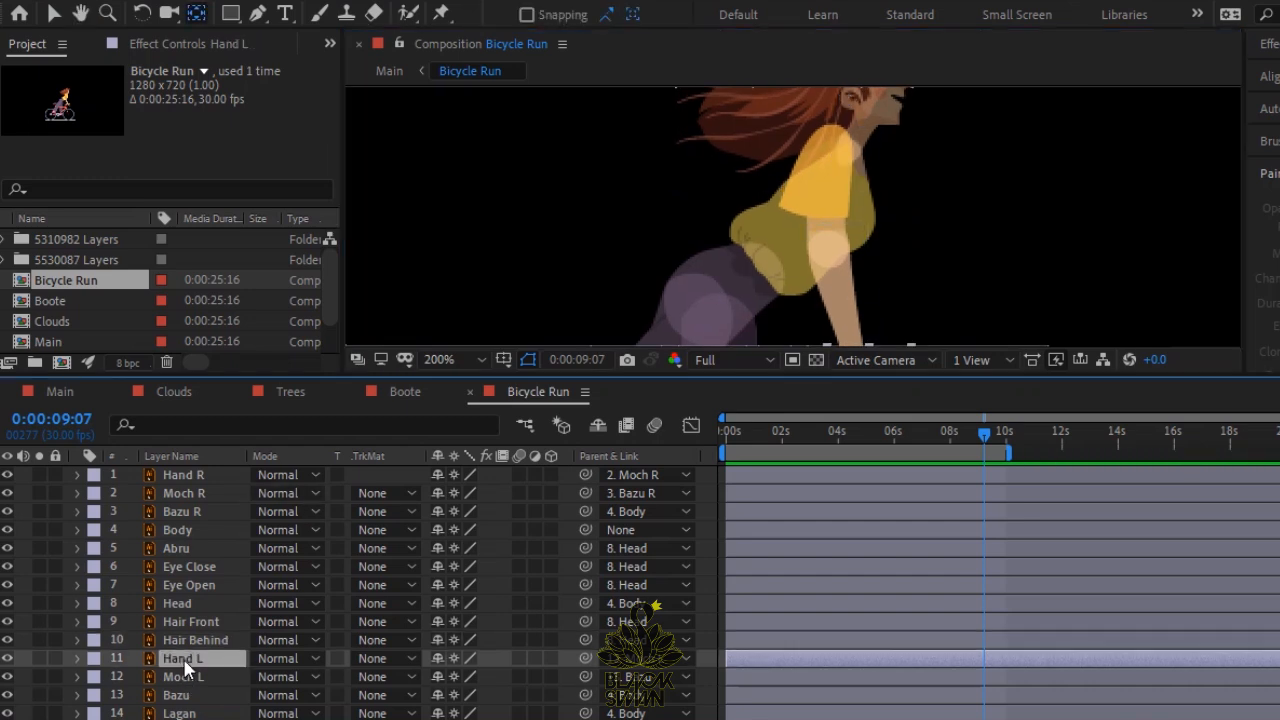
{"action": "left_click", "coordinate": [192, 476]}
{"action": "key", "text": "h"}
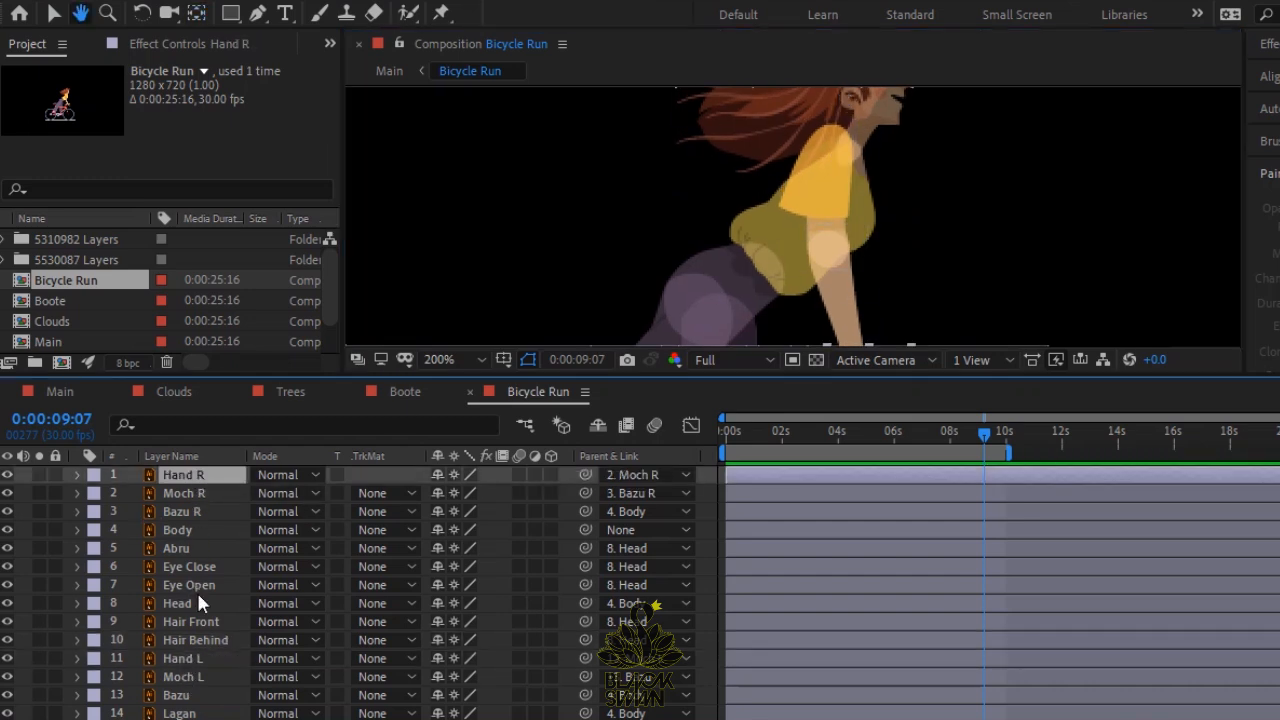
{"action": "key", "text": "v"}
{"action": "left_click", "coordinate": [200, 494]}
{"action": "left_click", "coordinate": [195, 477]}
{"action": "scroll", "coordinate": [845, 275], "scroll_direction": "down", "scroll_amount": 3}
{"action": "key", "text": "y"}
{"action": "left_click_drag", "start_coordinate": [833, 272], "coordinate": [831, 270]}
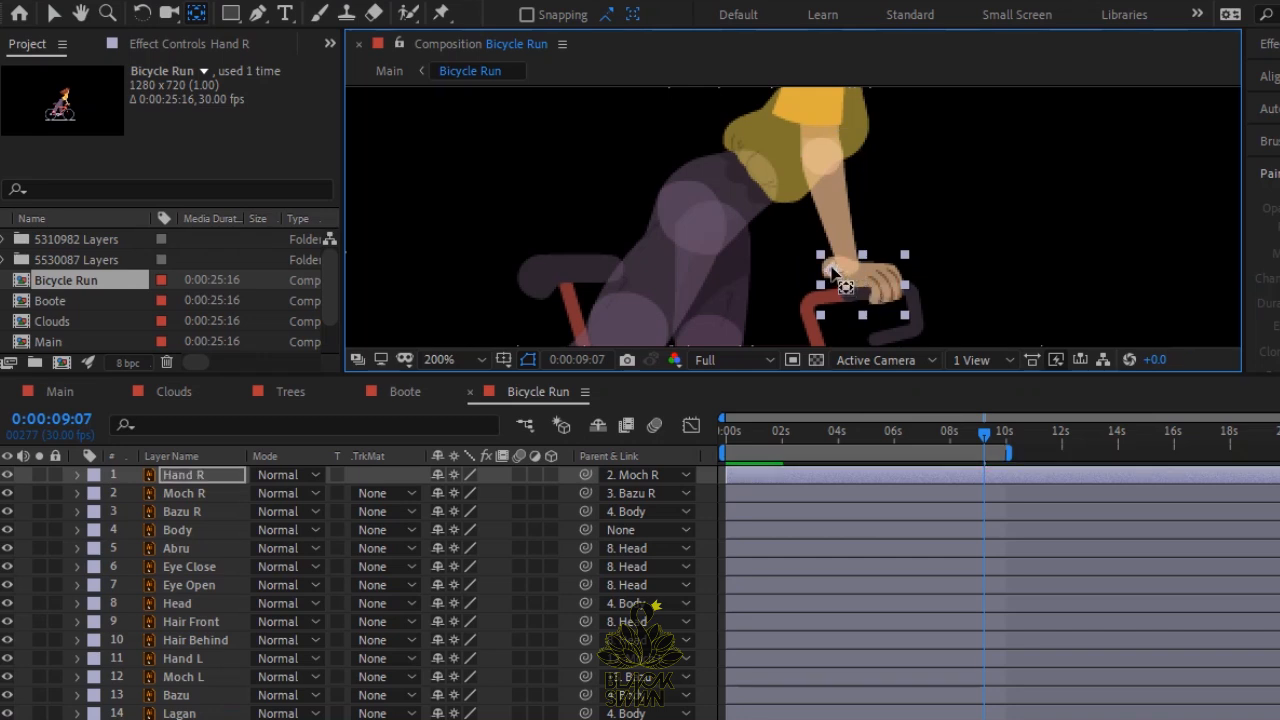
Move the anchor points of Moch R to the elbow, Bazu R to the shoulder, and Body to the waist.
{"action": "left_click", "coordinate": [203, 493]}
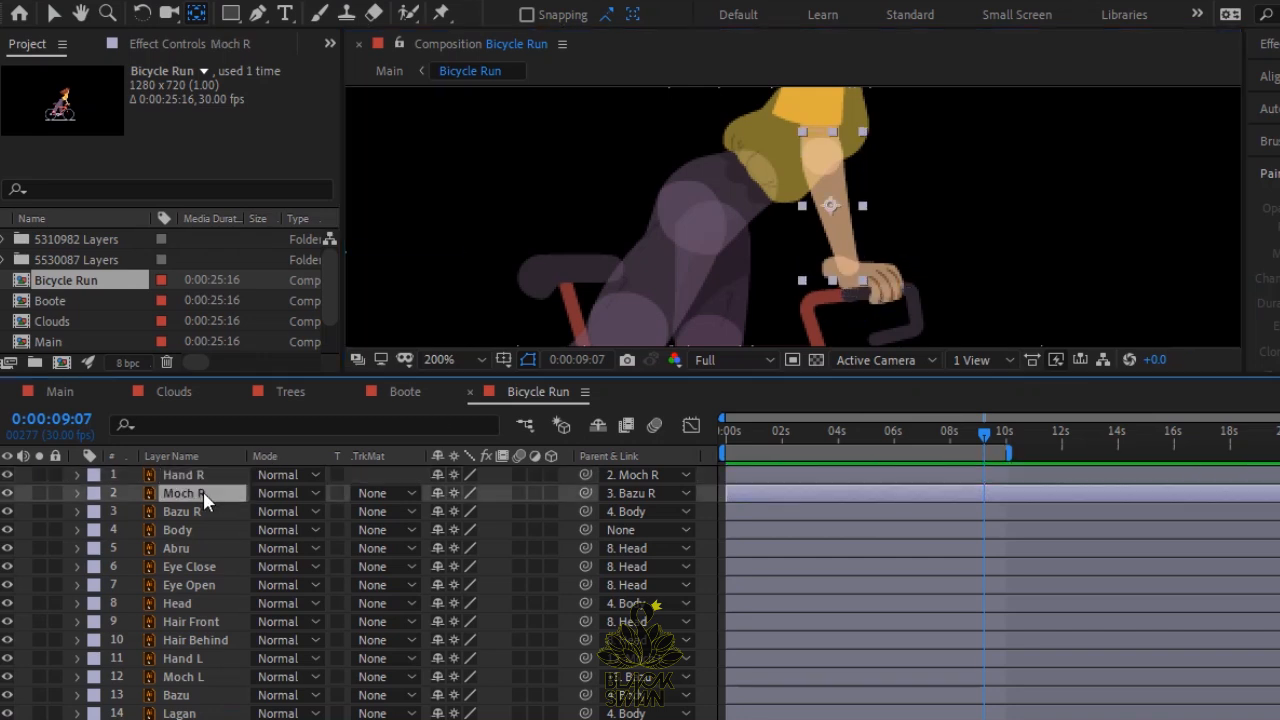
{"action": "scroll", "coordinate": [823, 154], "scroll_direction": "up", "scroll_amount": 3}
{"action": "left_click", "coordinate": [823, 214]}
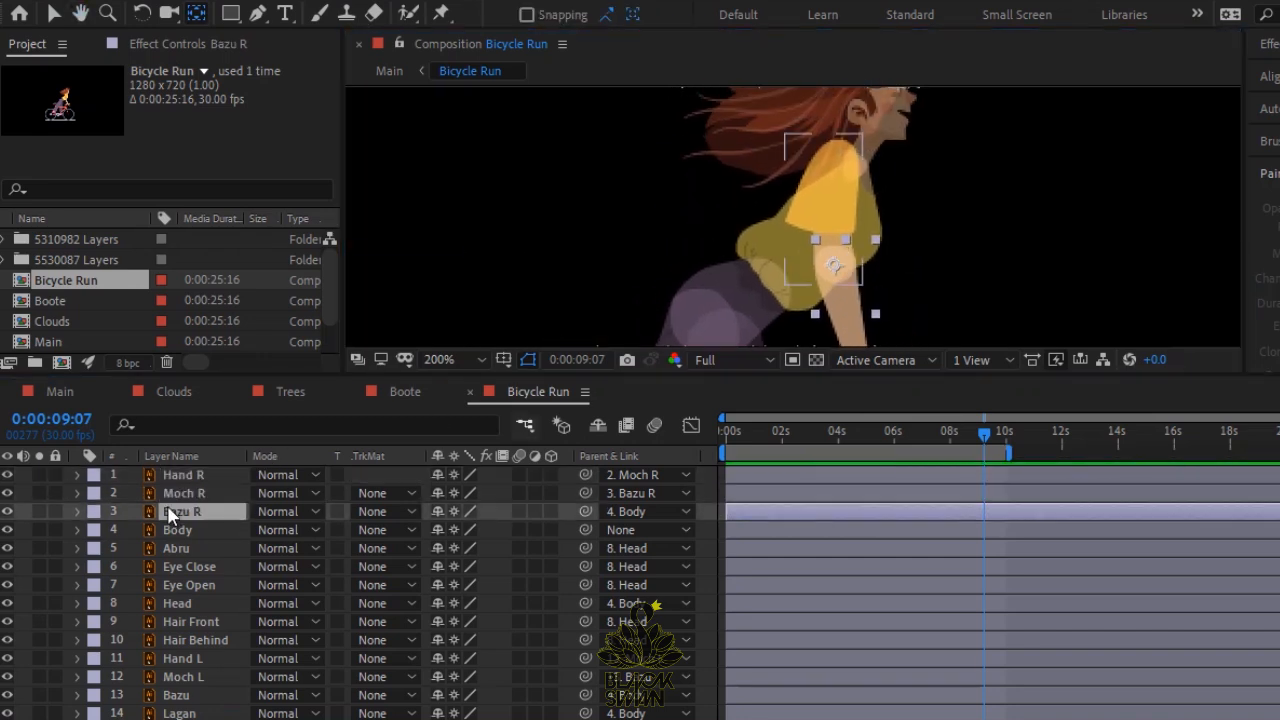
{"action": "left_click_drag", "start_coordinate": [821, 212], "coordinate": [836, 159]}
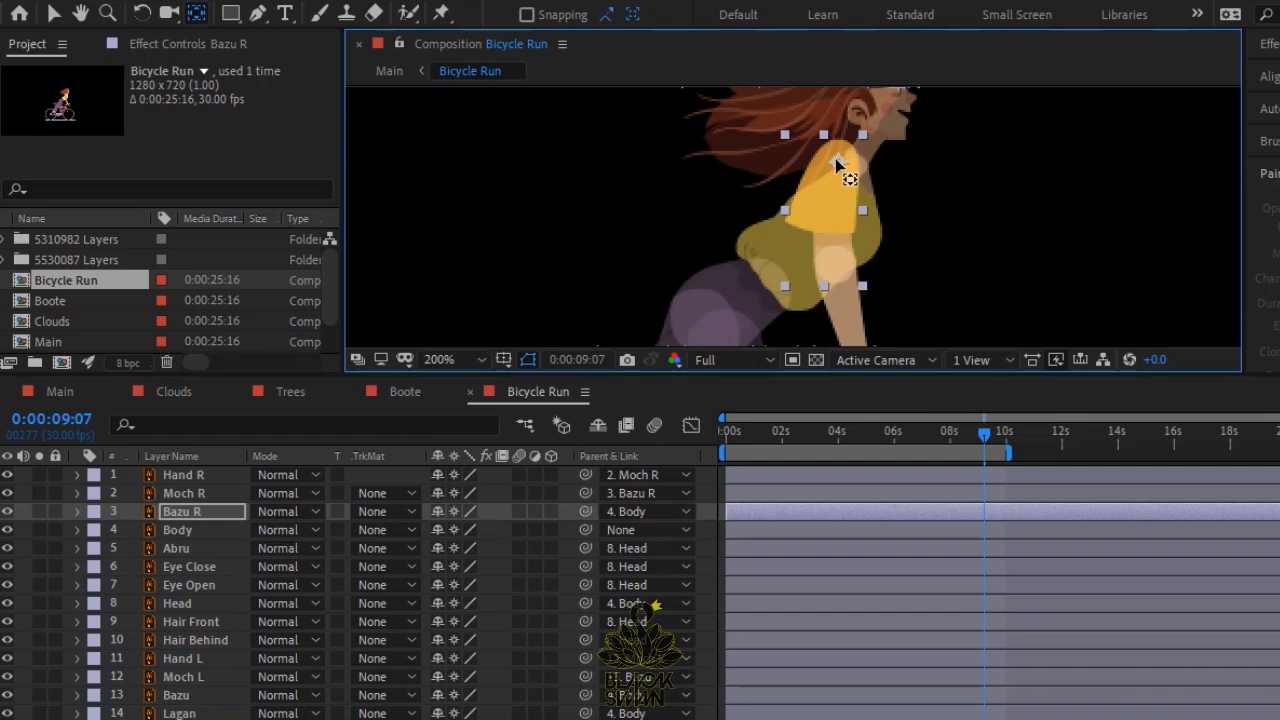
{"action": "left_click", "coordinate": [341, 530]}
{"action": "left_click", "coordinate": [734, 300]}
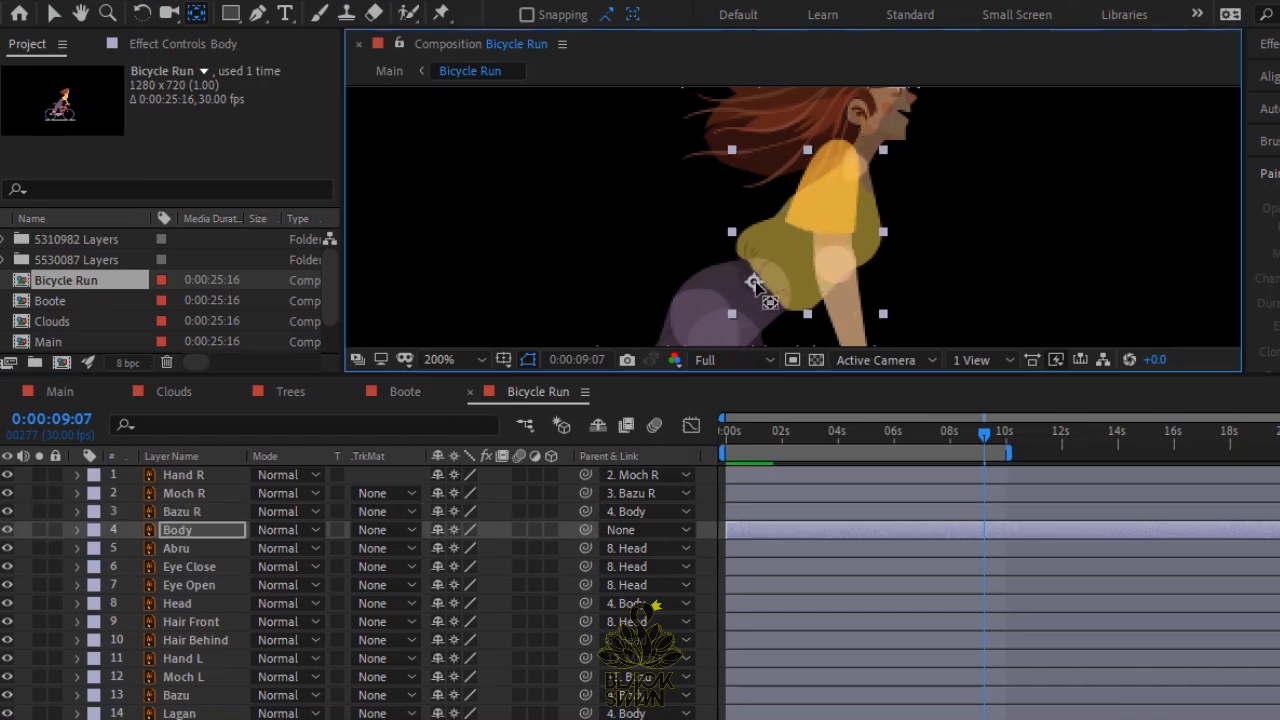
Move the left arm's anchor points: Hand L to the wrist, Moch L to the elbow, and Bazu to the shoulder.
{"action": "key", "text": "space"}
{"action": "left_click_drag", "start_coordinate": [762, 313], "coordinate": [749, 182]}
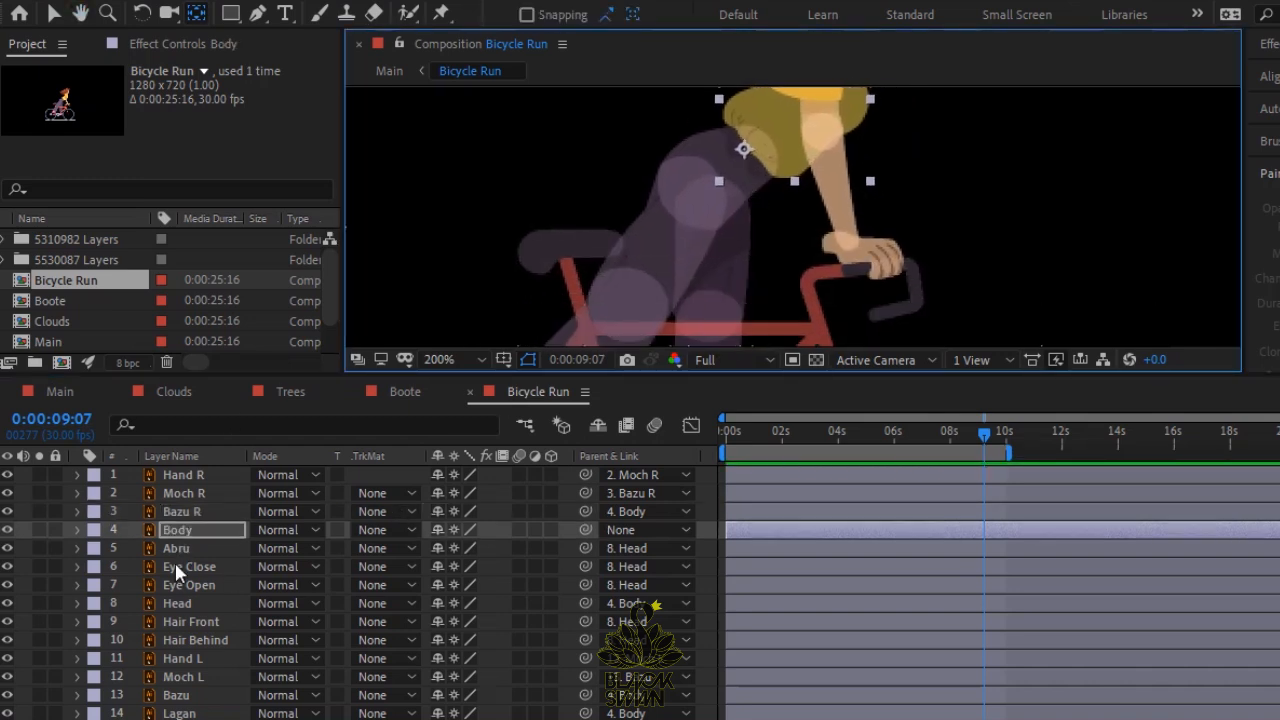
{"action": "left_click", "coordinate": [187, 662]}
{"action": "left_click_drag", "start_coordinate": [862, 261], "coordinate": [833, 243]}
{"action": "left_click", "coordinate": [187, 677]}
{"action": "left_click", "coordinate": [826, 142]}
{"action": "left_click", "coordinate": [187, 695]}
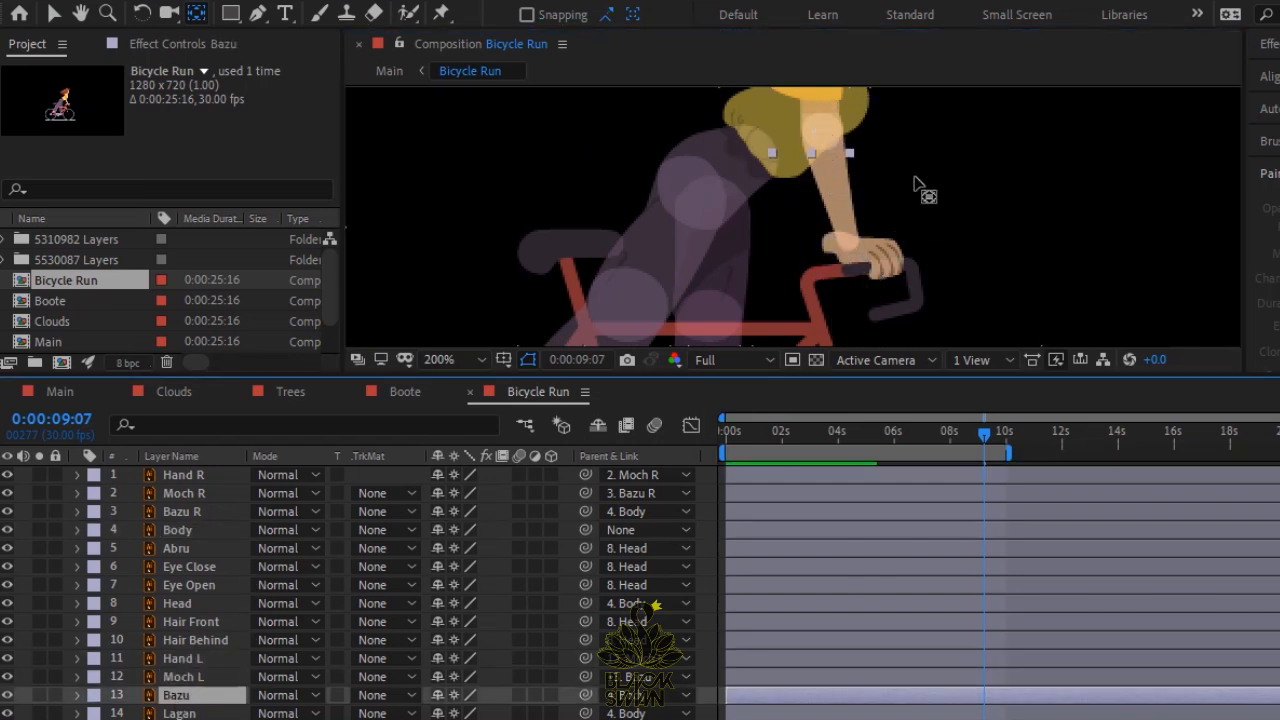
{"action": "key", "text": "space"}
{"action": "left_click_drag", "start_coordinate": [848, 237], "coordinate": [848, 290]}
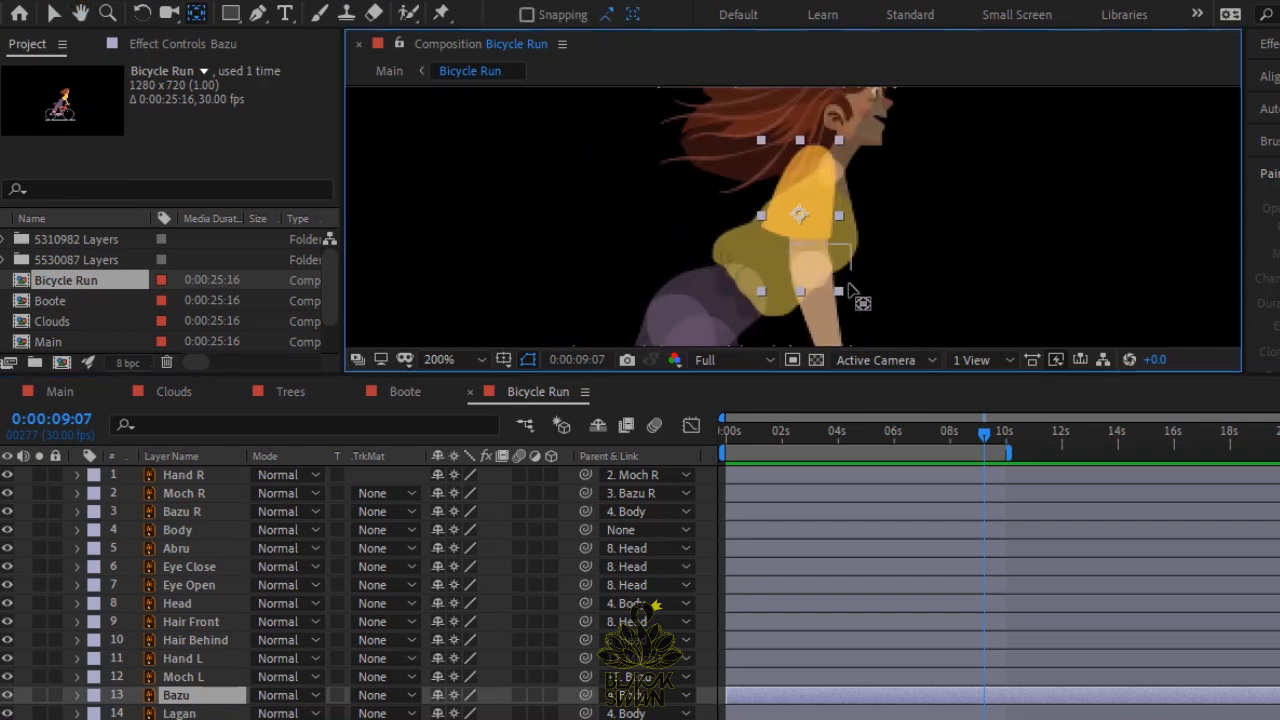
{"action": "left_click_drag", "start_coordinate": [799, 211], "coordinate": [815, 159]}
Move the Lagan layer's anchor point to the waist and the Ran R layer's anchor point to the hip joint.
{"action": "left_click", "coordinate": [181, 713]}
{"action": "left_click_drag", "start_coordinate": [710, 317], "coordinate": [765, 127]}
{"action": "key", "text": "v"}
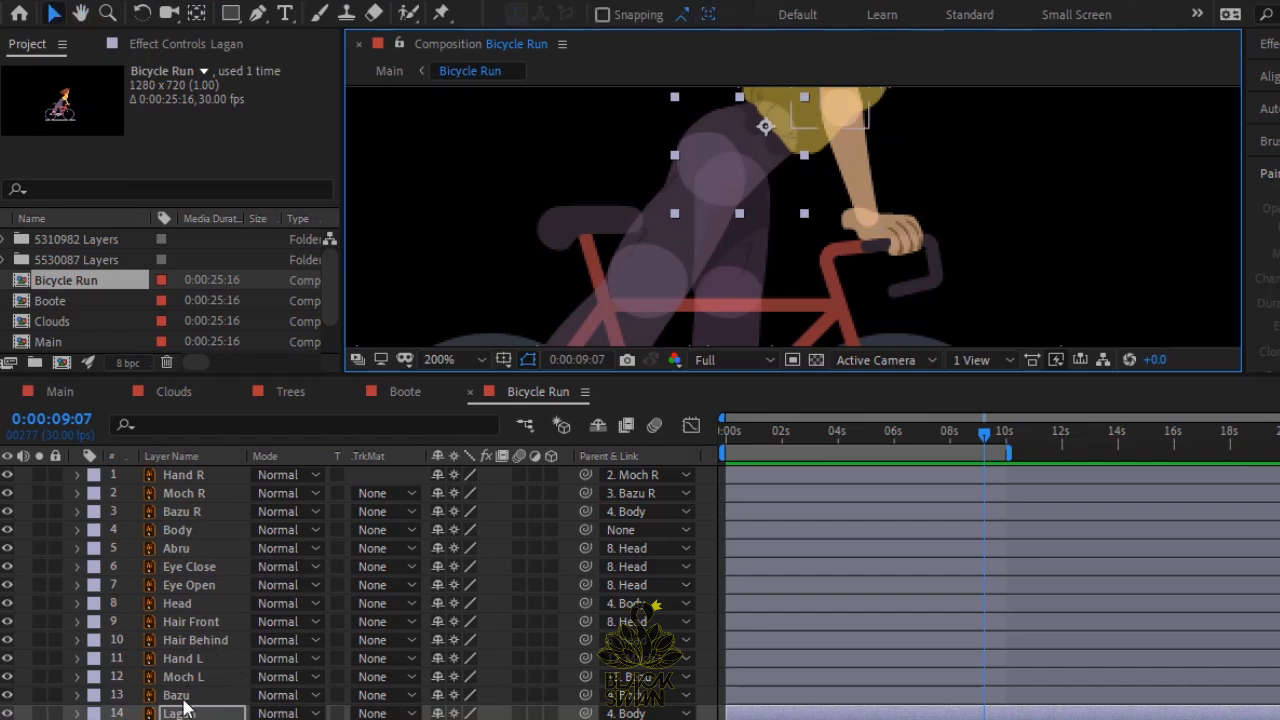
{"action": "scroll", "coordinate": [183, 708], "scroll_direction": "down", "scroll_amount": 5}
{"action": "key", "text": "h"}
{"action": "left_click_drag", "start_coordinate": [796, 242], "coordinate": [837, 212]}
{"action": "key", "text": "y"}
{"action": "left_click", "coordinate": [719, 193]}
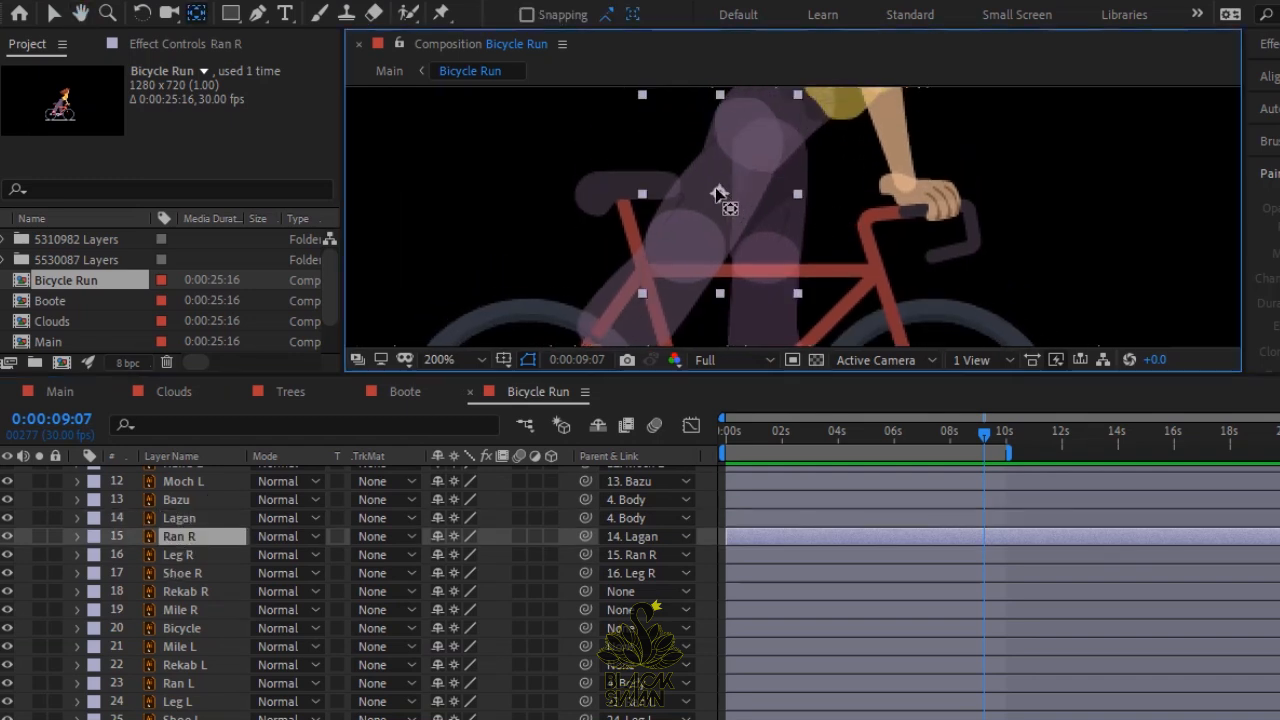
{"action": "left_click_drag", "start_coordinate": [716, 192], "coordinate": [751, 119]}
Move the anchor points of Leg R to the knee and Shoe R to the ankle.
{"action": "left_click", "coordinate": [195, 558]}
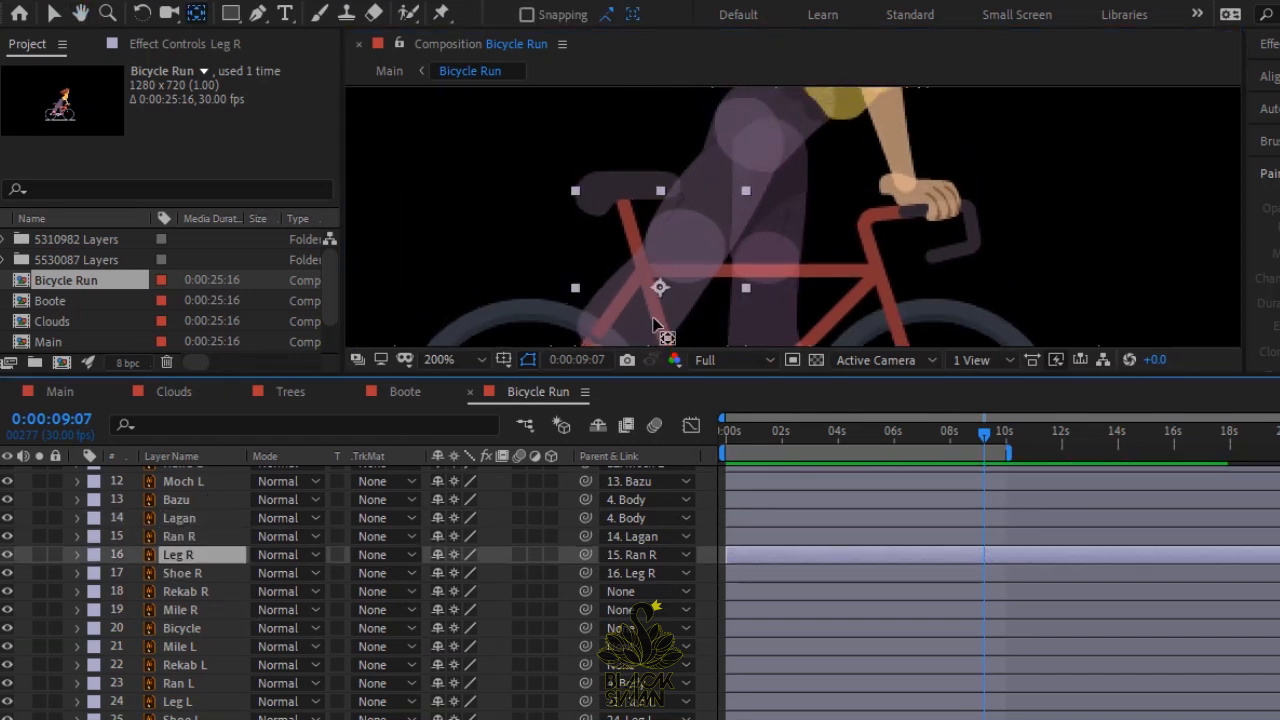
{"action": "left_click", "coordinate": [185, 573]}
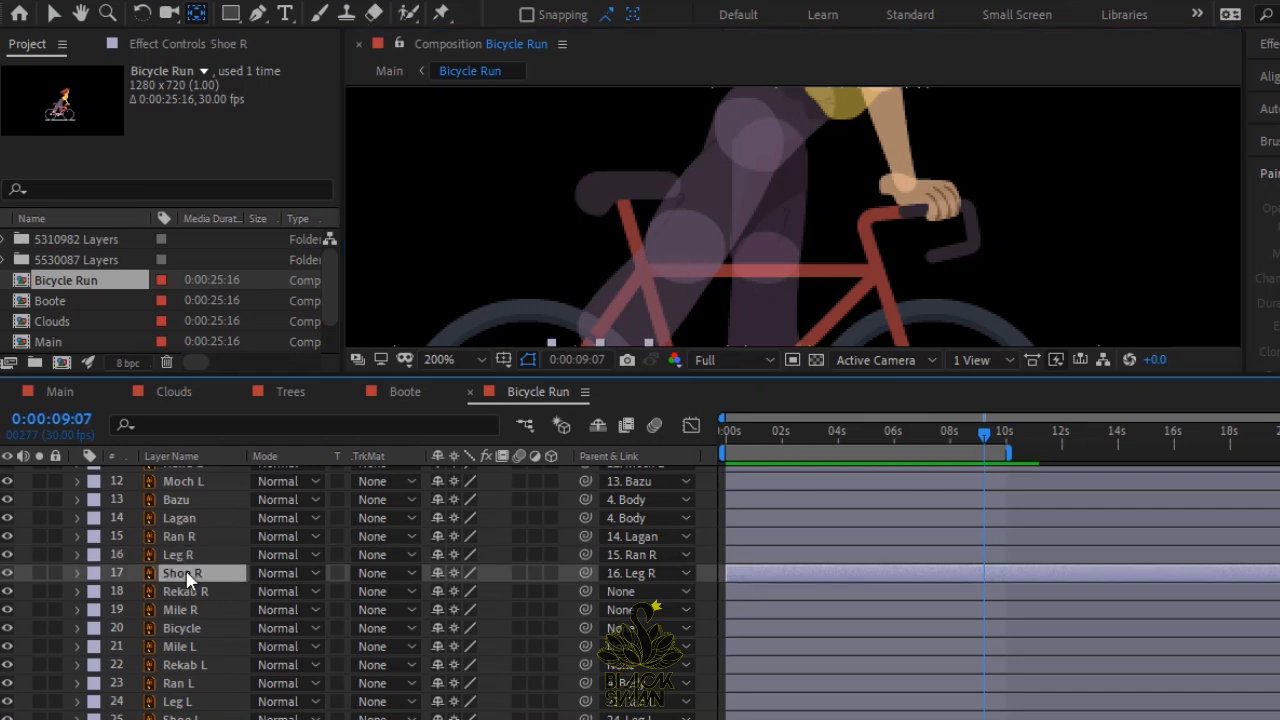
{"action": "left_click_drag", "start_coordinate": [668, 298], "coordinate": [700, 150]}
{"action": "left_click_drag", "start_coordinate": [636, 242], "coordinate": [632, 211]}
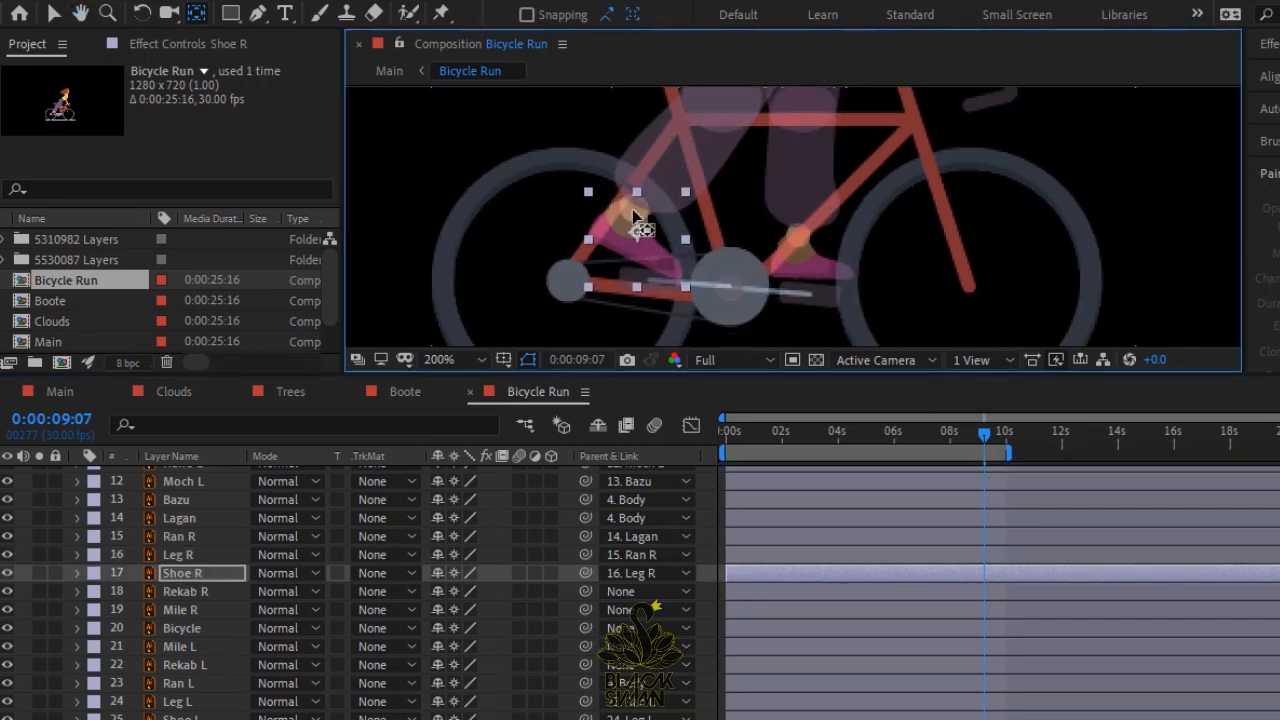
Move the anchor points of both pedal cranks, Mile R and Mile L, to the centre of the chainring.
{"action": "left_click", "coordinate": [186, 593]}
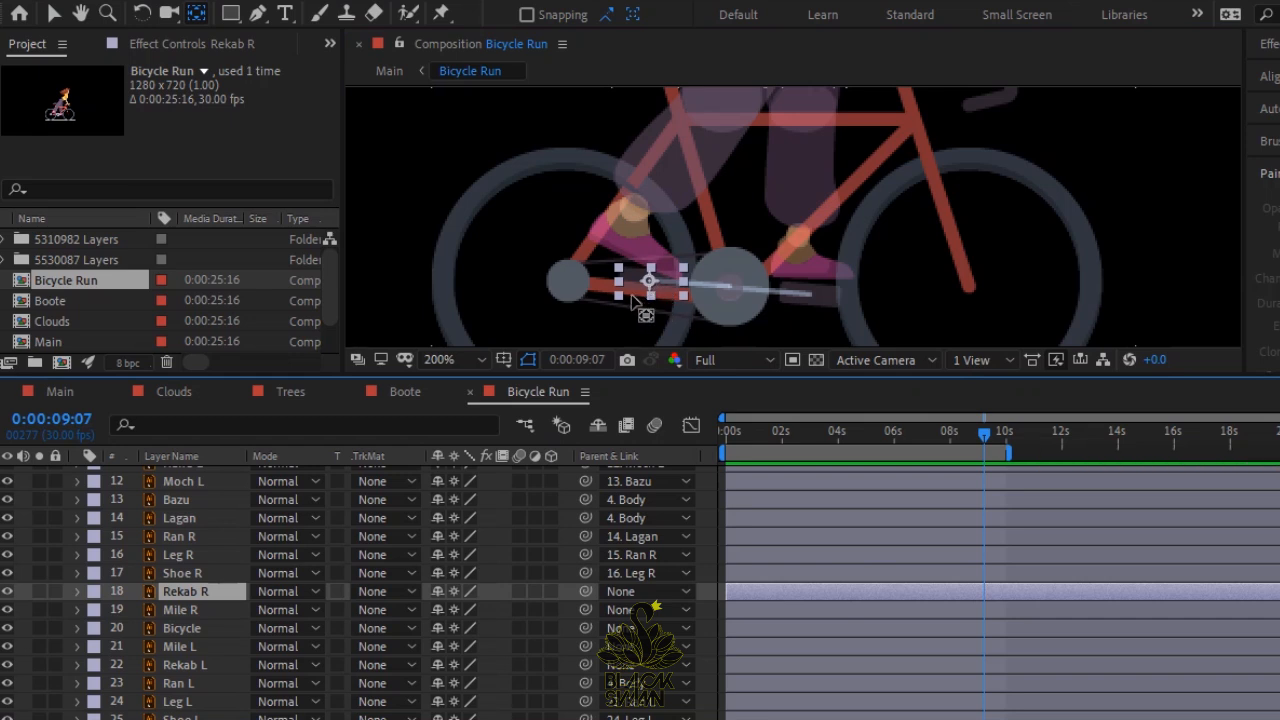
{"action": "left_click", "coordinate": [138, 613]}
{"action": "left_click", "coordinate": [183, 610]}
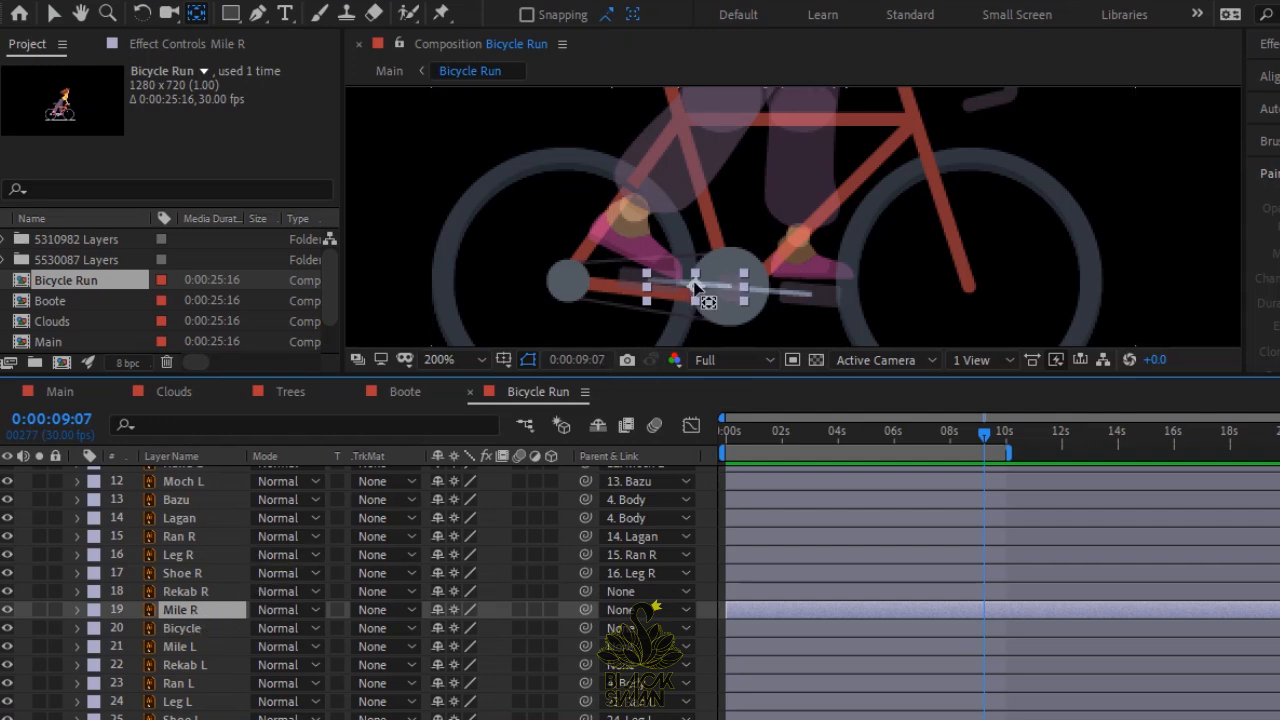
{"action": "left_click_drag", "start_coordinate": [697, 288], "coordinate": [727, 286]}
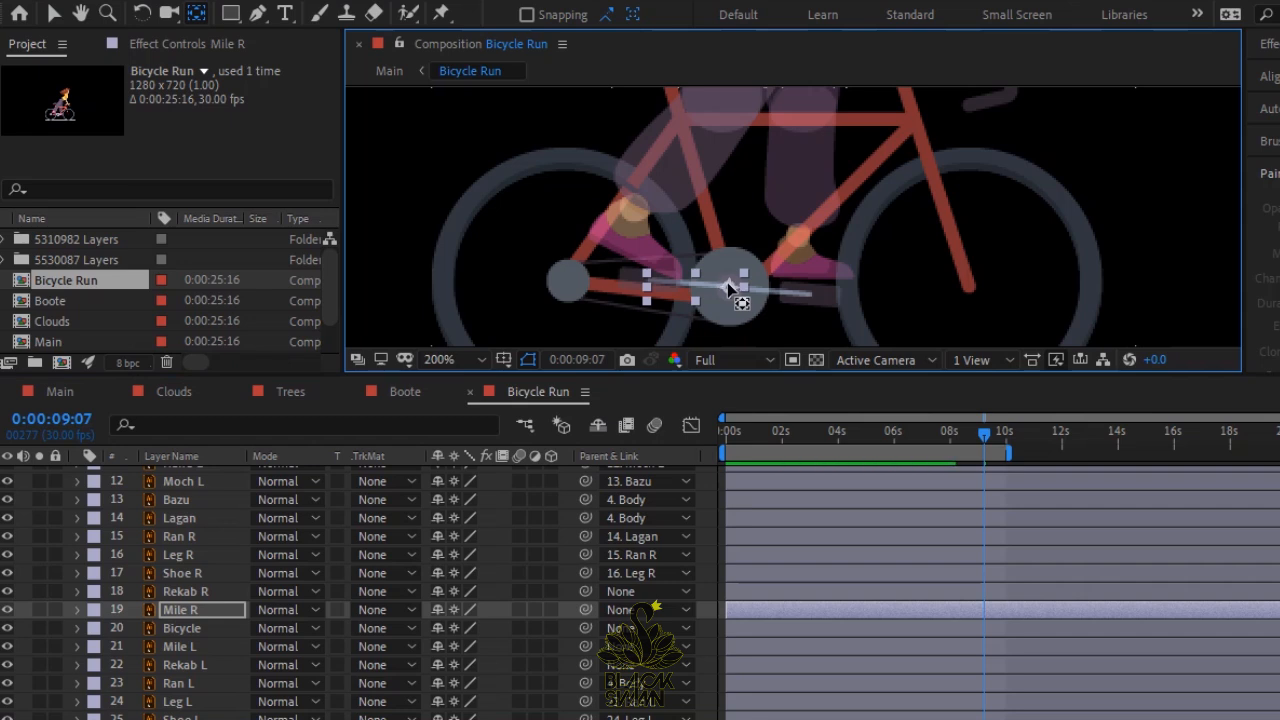
{"action": "left_click", "coordinate": [188, 629]}
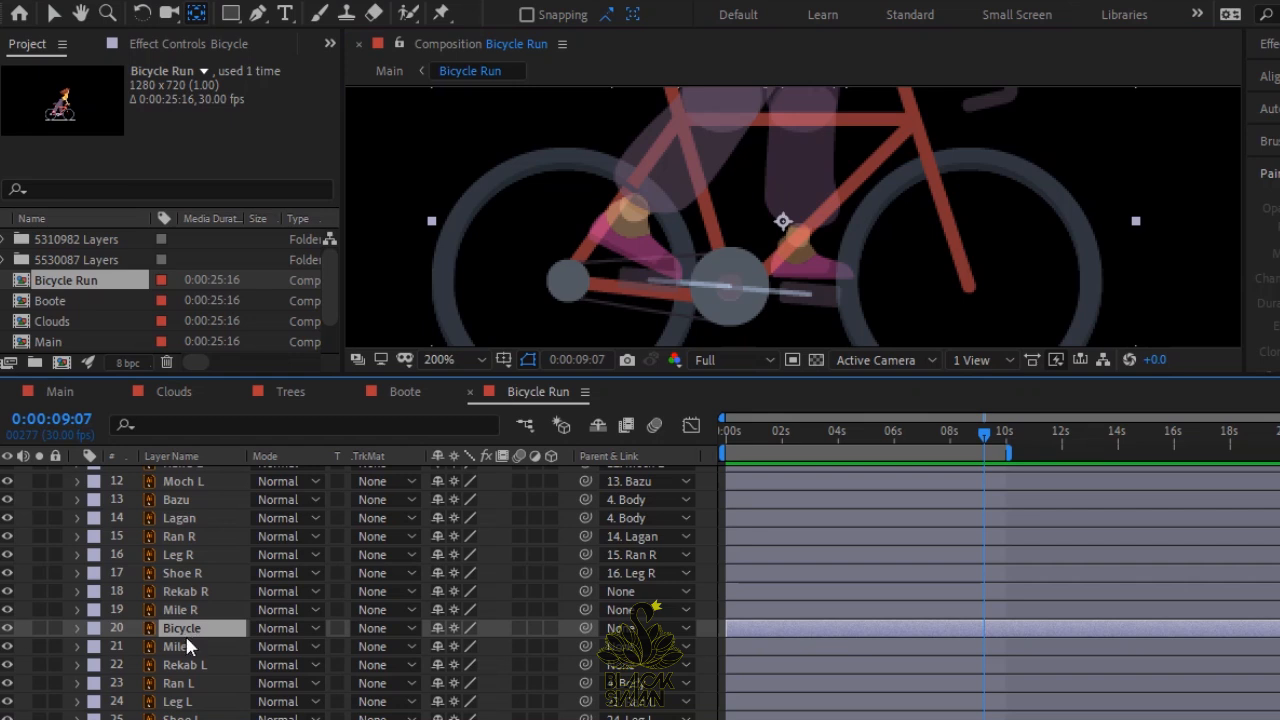
{"action": "left_click", "coordinate": [187, 645]}
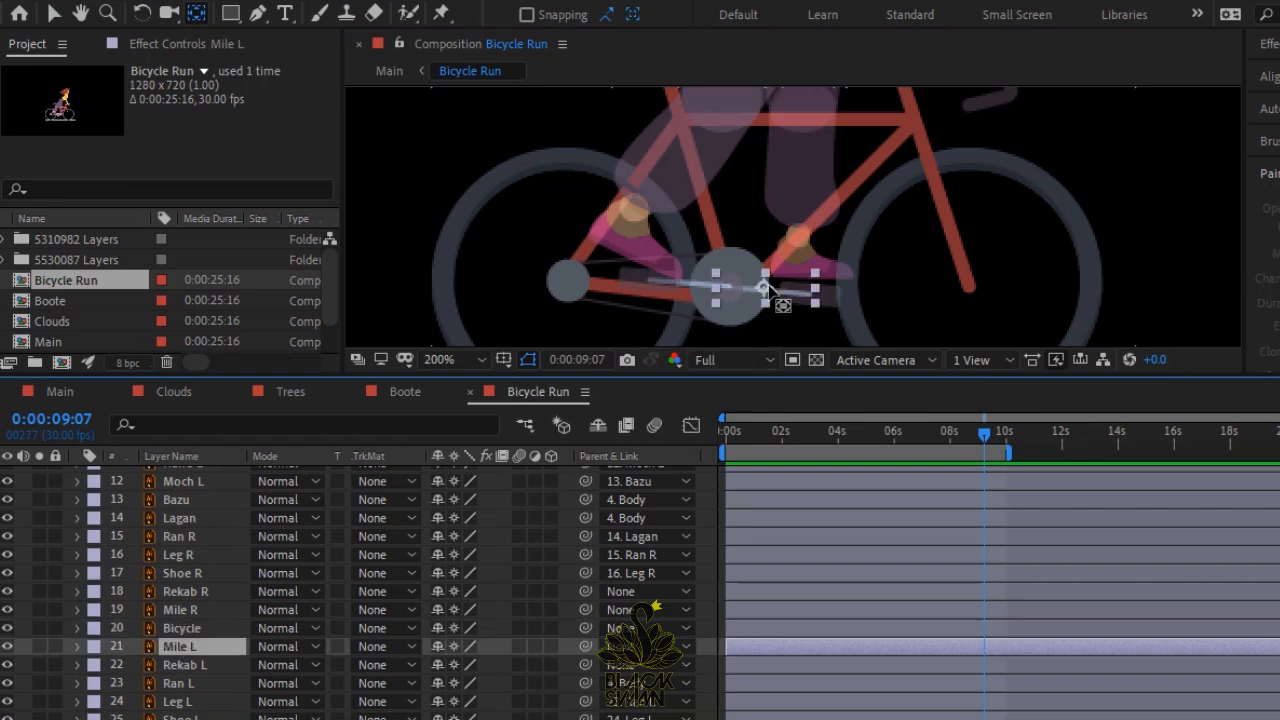
{"action": "left_click_drag", "start_coordinate": [764, 287], "coordinate": [731, 284]}
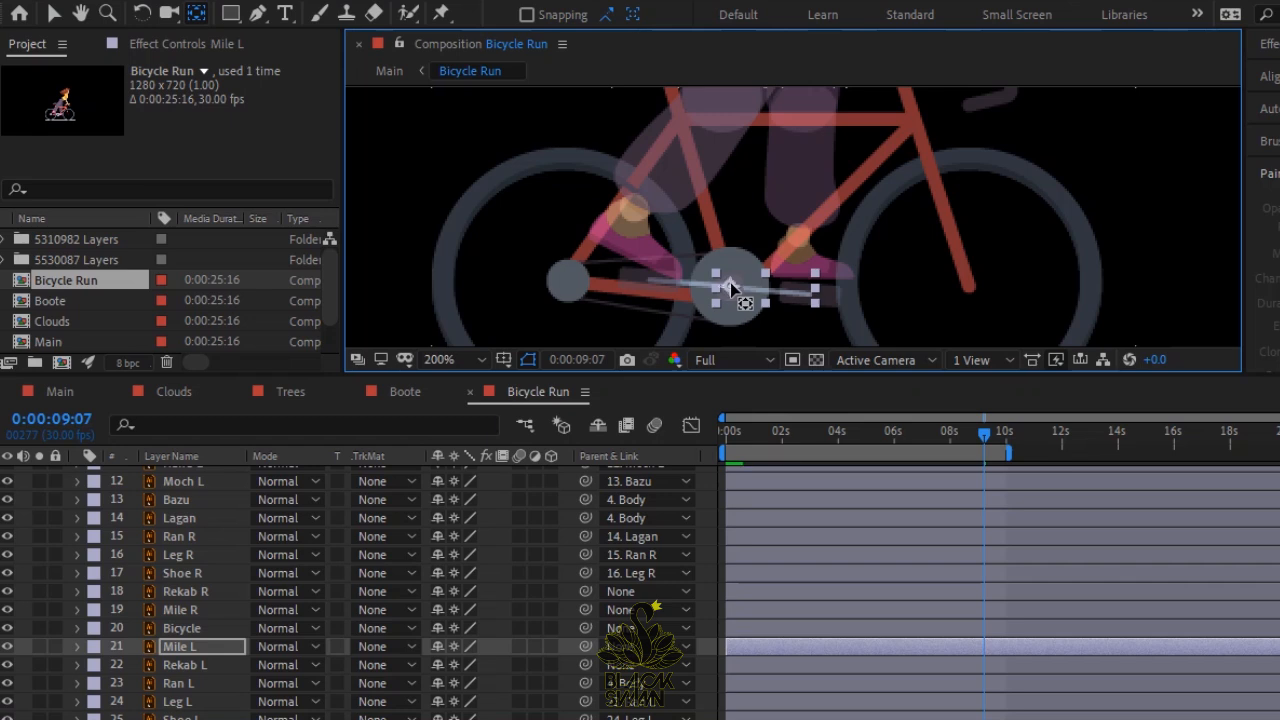
Move the anchor points of Ran L to the hip joint and Leg L to the knee.
{"action": "left_click", "coordinate": [178, 667]}
{"action": "left_click", "coordinate": [178, 683]}
{"action": "key", "text": "space"}
{"action": "left_click_drag", "start_coordinate": [800, 178], "coordinate": [808, 345]}
{"action": "left_click_drag", "start_coordinate": [774, 216], "coordinate": [775, 163]}
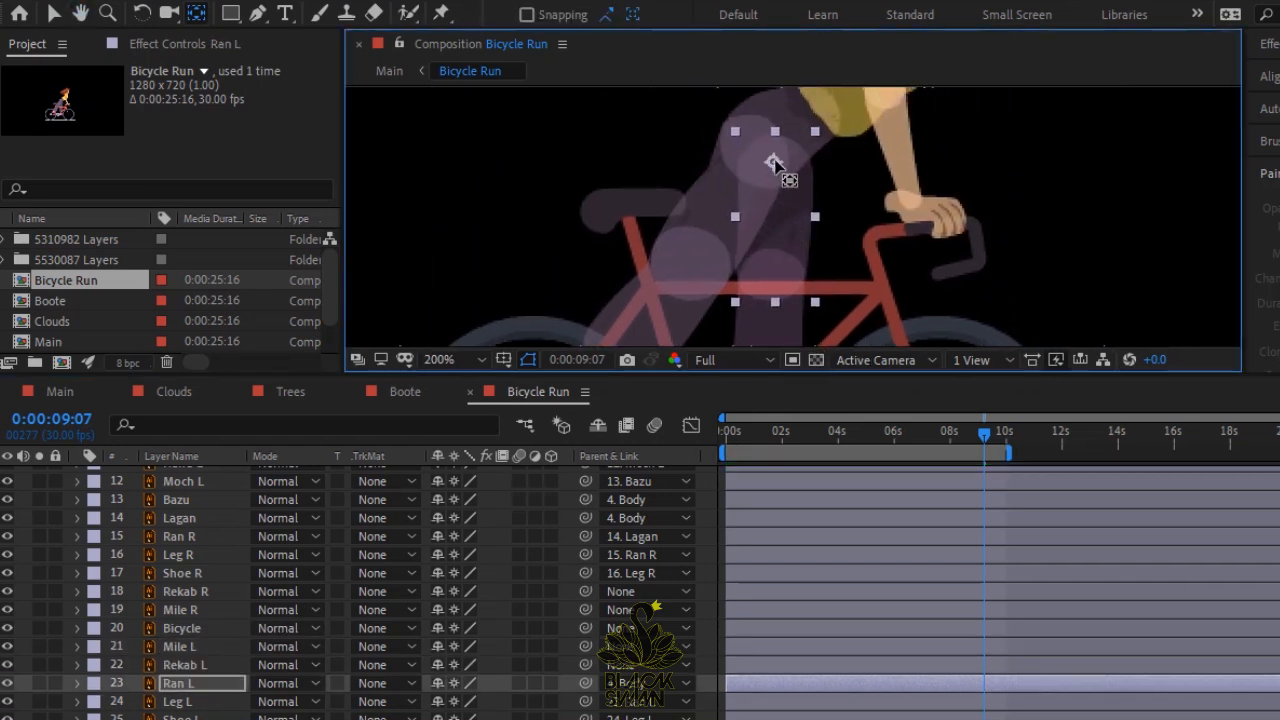
{"action": "left_click", "coordinate": [172, 702]}
{"action": "left_click_drag", "start_coordinate": [774, 331], "coordinate": [826, 196]}
{"action": "key", "text": "space"}
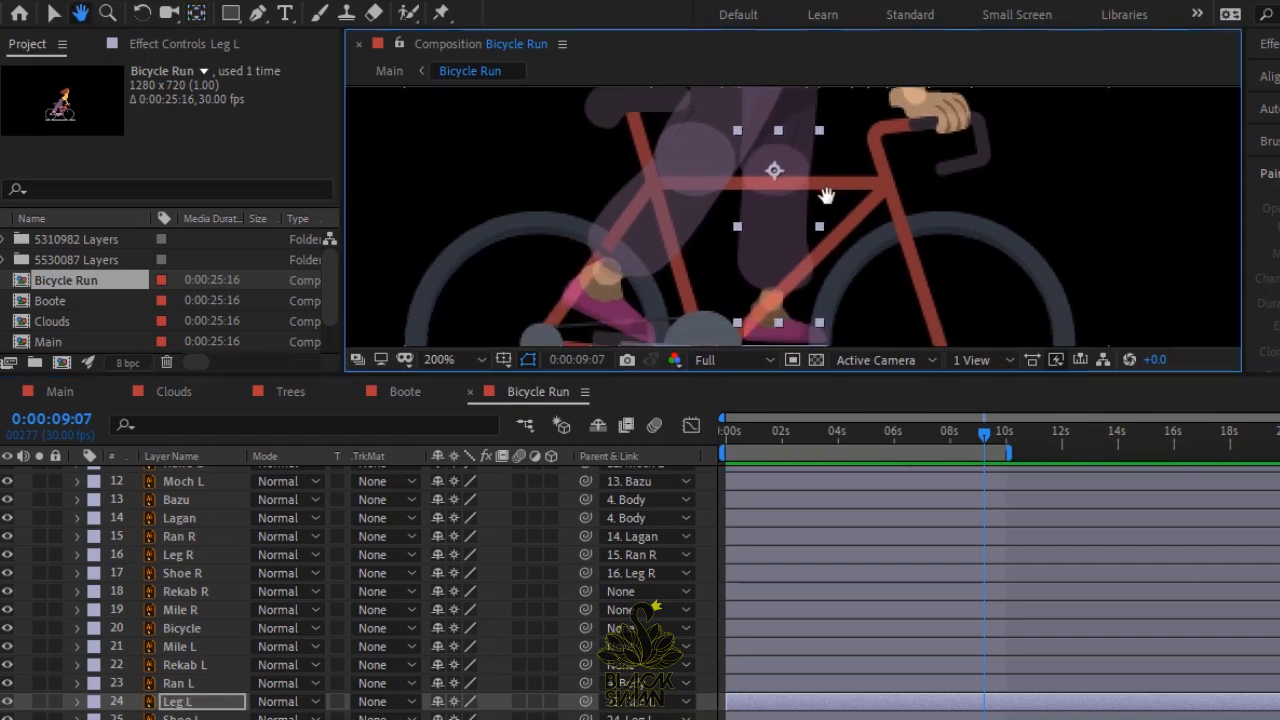
Test the knee joints by rotating the Leg L and Leg R layers, and undo the rotation.
{"action": "key", "text": "r"}
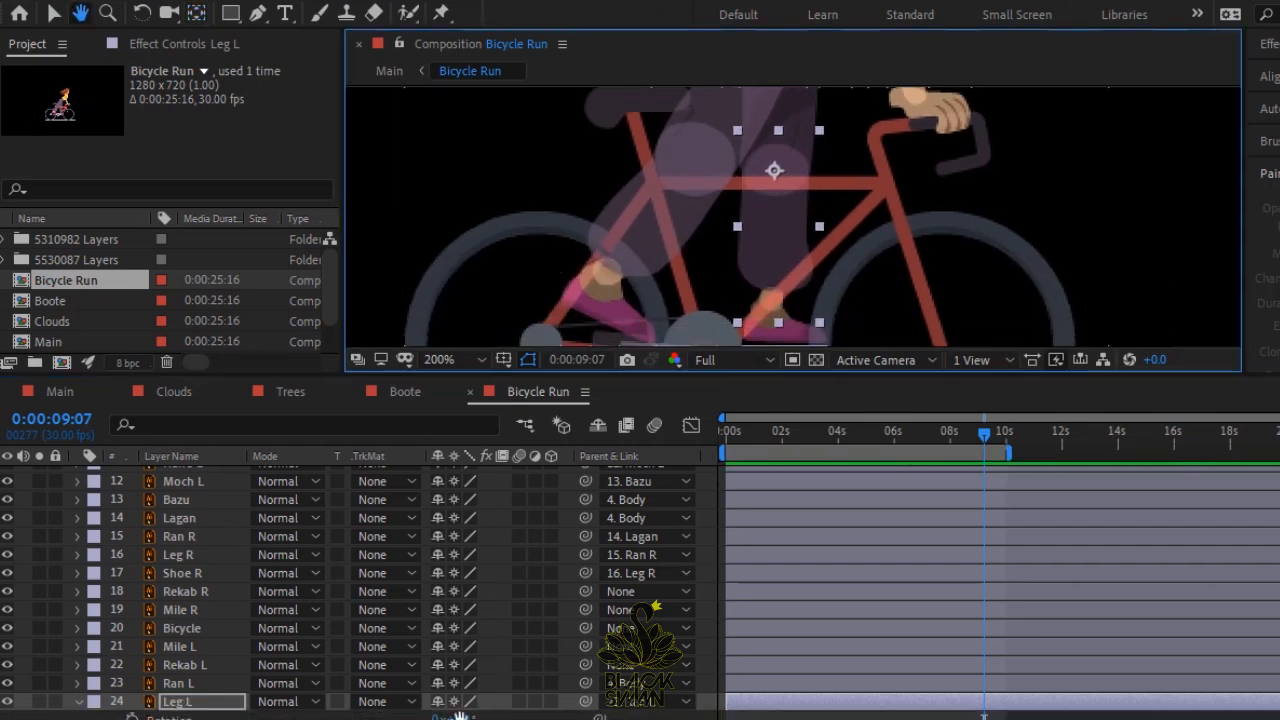
{"action": "mouse_move", "coordinate": [455, 716]}
{"action": "left_mouse_down"}
{"action": "mouse_move", "coordinate": [548, 707]}
{"action": "mouse_move", "coordinate": [455, 718]}
{"action": "left_mouse_up"}
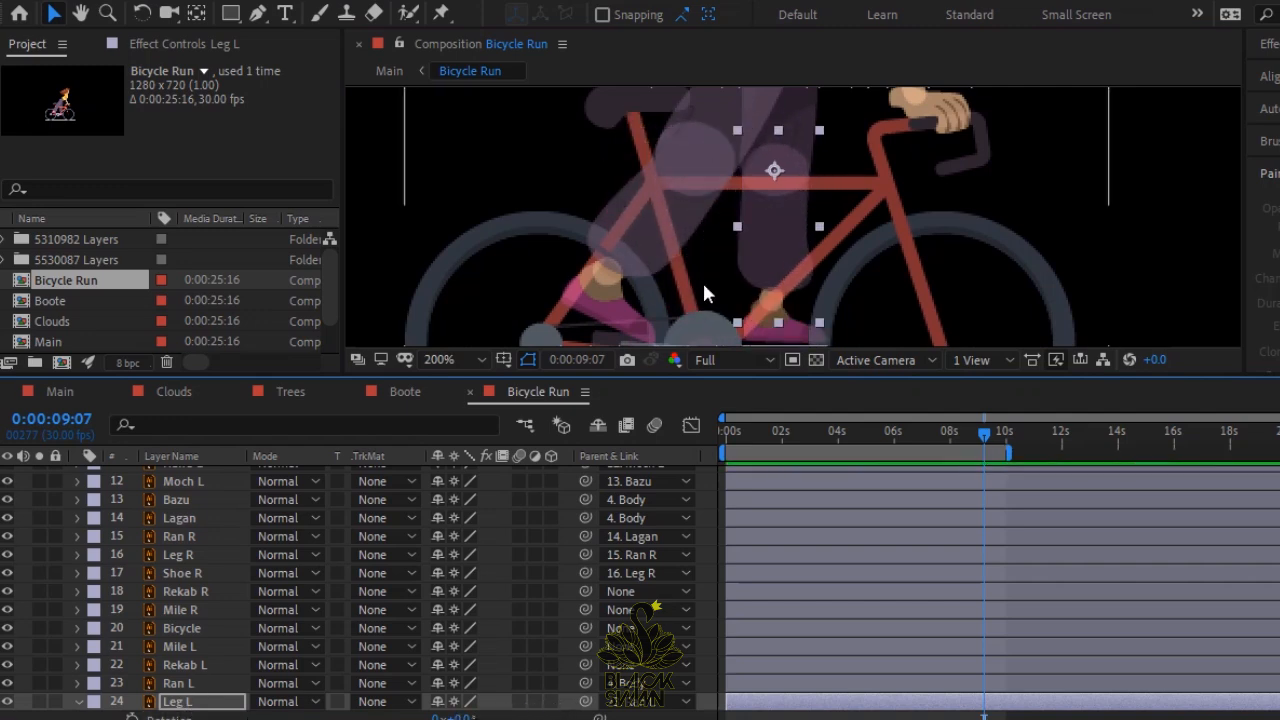
{"action": "left_click", "coordinate": [648, 220]}
{"action": "key", "text": "r"}
{"action": "left_click_drag", "start_coordinate": [457, 571], "coordinate": [505, 564]}
{"action": "key", "text": "ctrl+z"}
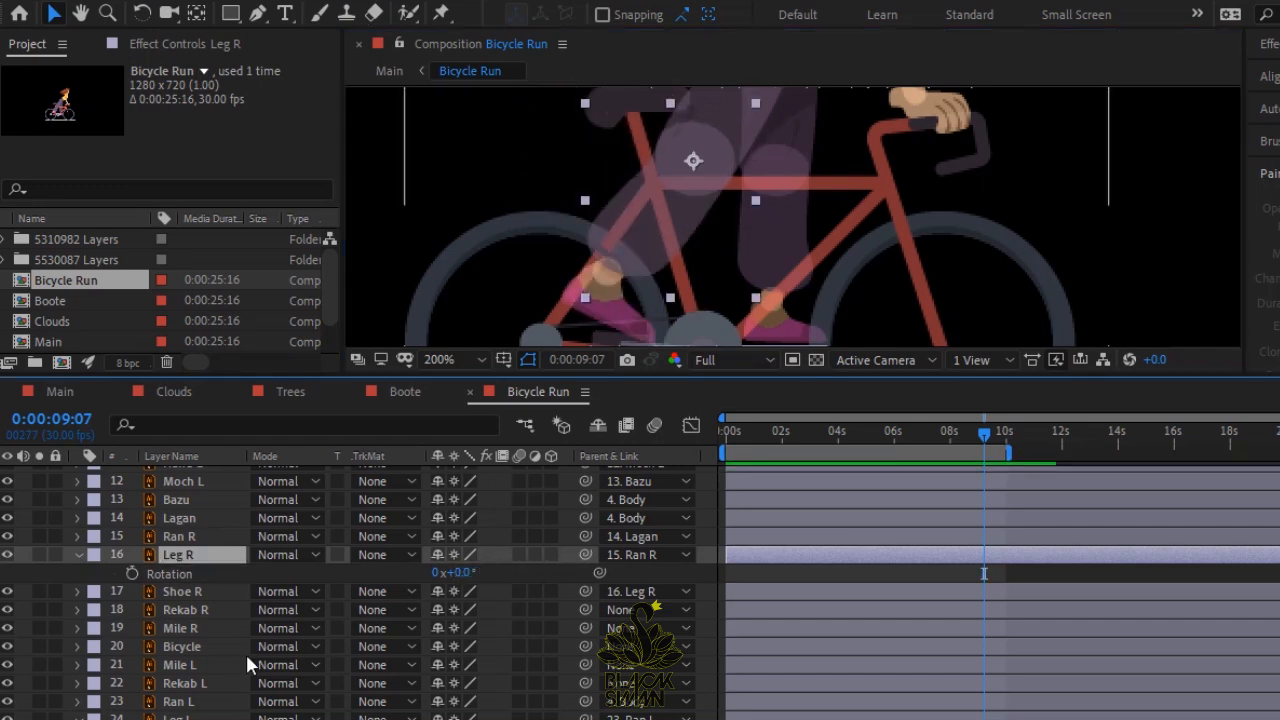
Move the Shoe L layer's anchor point to the ankle and collapse the open rotation properties.
{"action": "left_click", "coordinate": [188, 717]}
{"action": "key", "text": "r"}
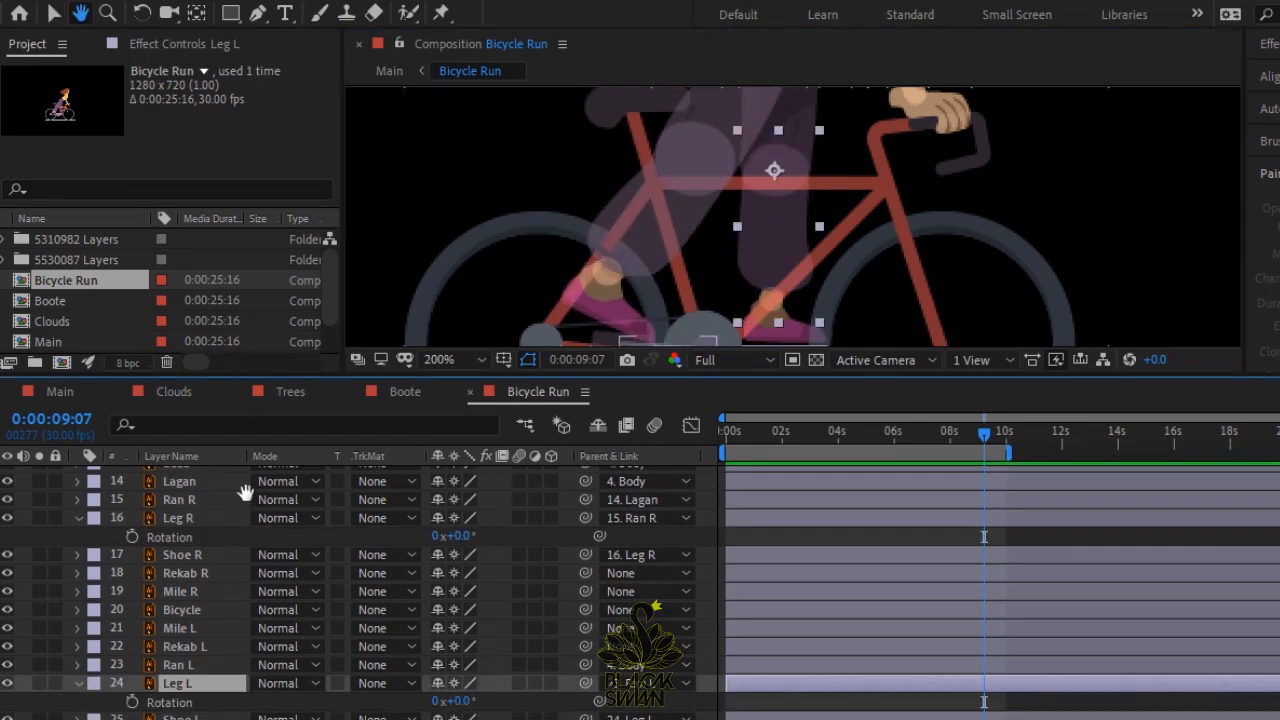
{"action": "left_click", "coordinate": [190, 717]}
{"action": "key", "text": "r"}
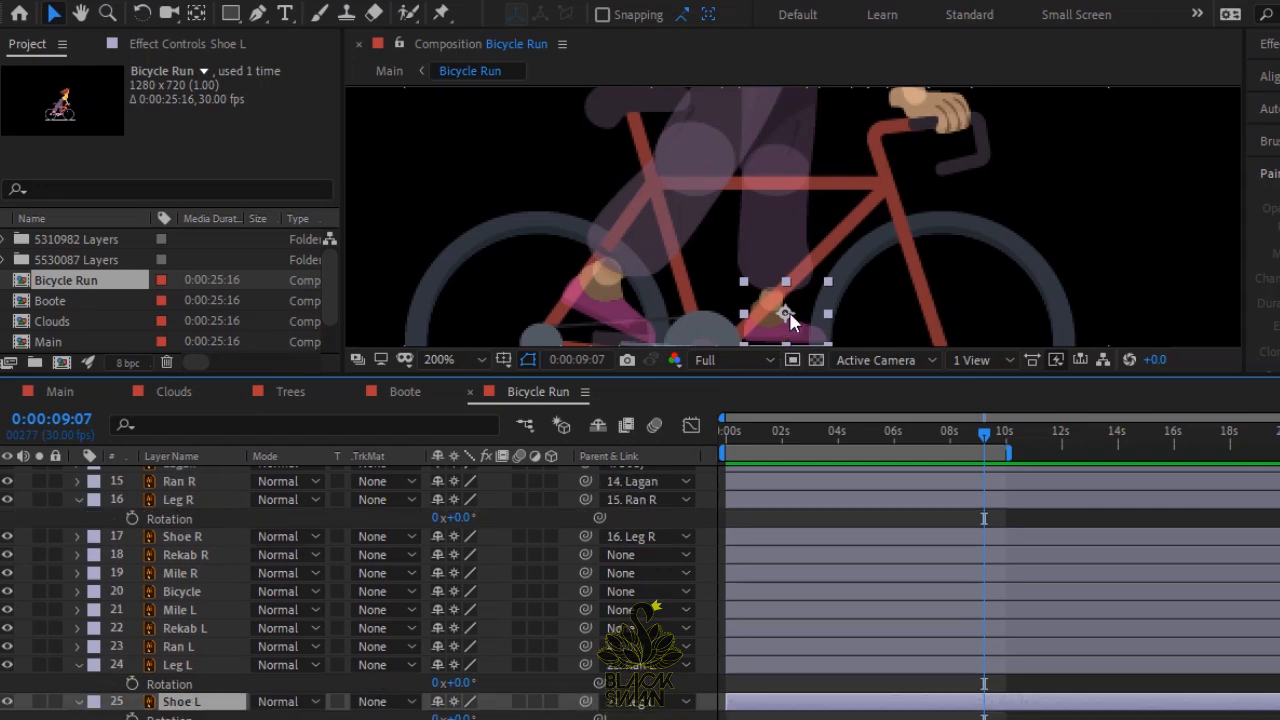
{"action": "key", "text": "y"}
{"action": "left_click_drag", "start_coordinate": [786, 314], "coordinate": [773, 299]}
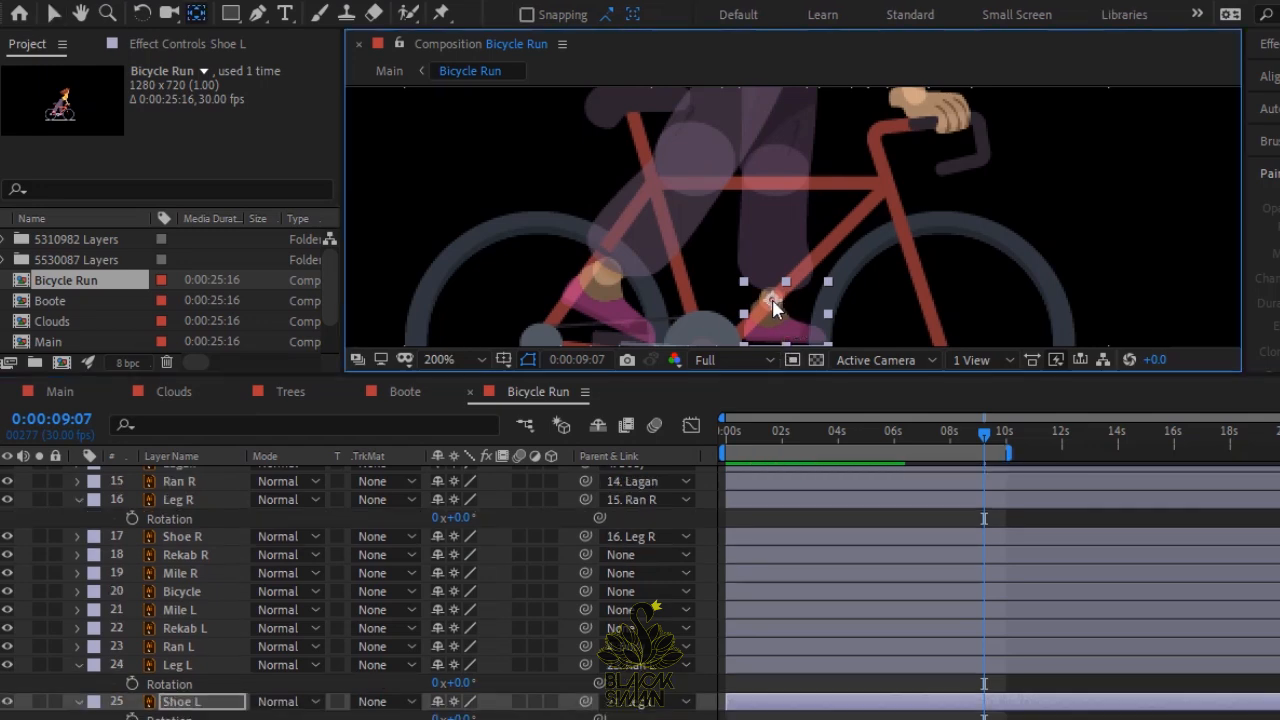
{"action": "key", "text": "v"}
{"action": "left_click", "coordinate": [79, 665]}
{"action": "left_click", "coordinate": [79, 685]}
{"action": "left_click", "coordinate": [80, 611]}
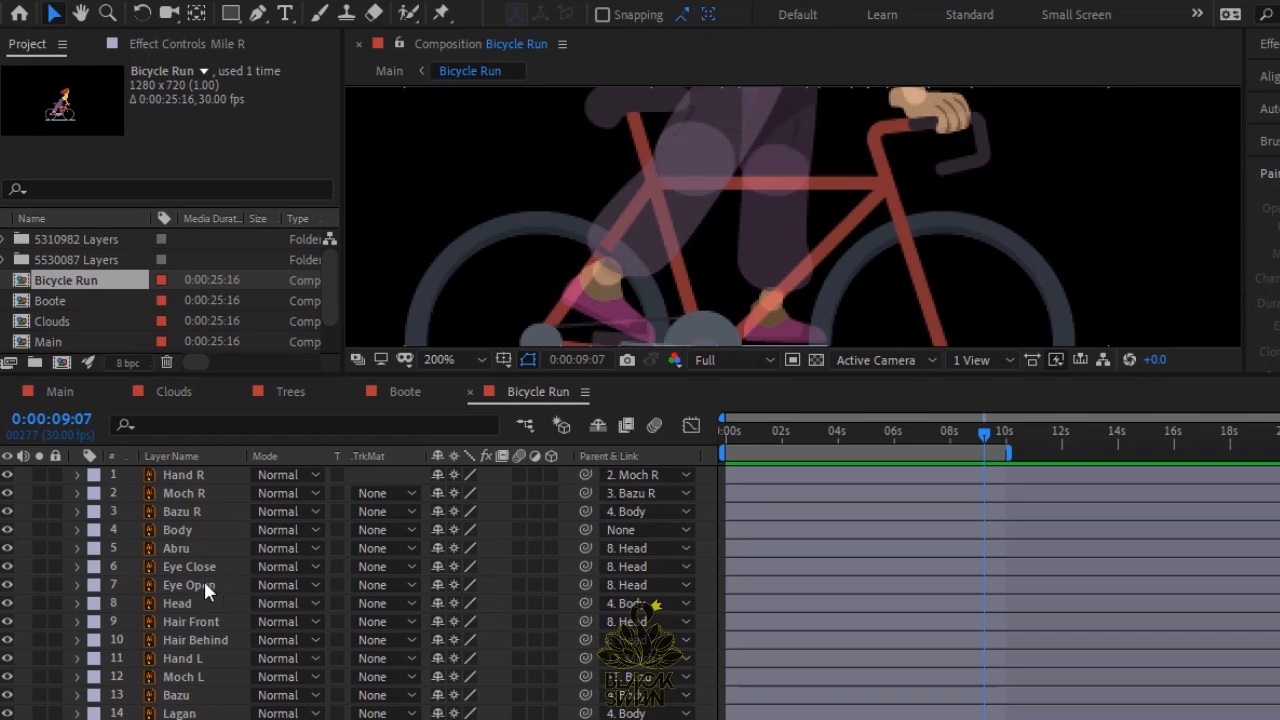
Set the opacity of all layers in the Bicycle Run composition to 100%, collapse their properties, and deselect them.
{"action": "left_click", "coordinate": [204, 583]}
{"action": "key", "text": "ctrl+a"}
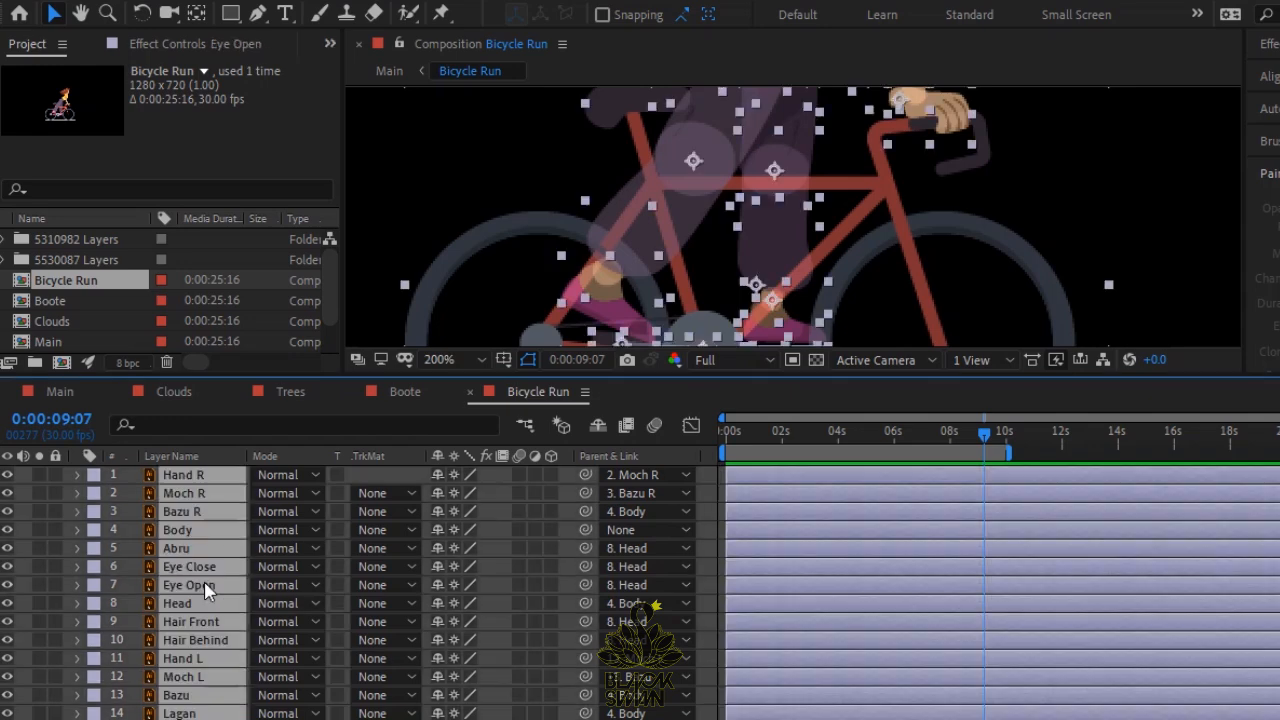
{"action": "key", "text": "t"}
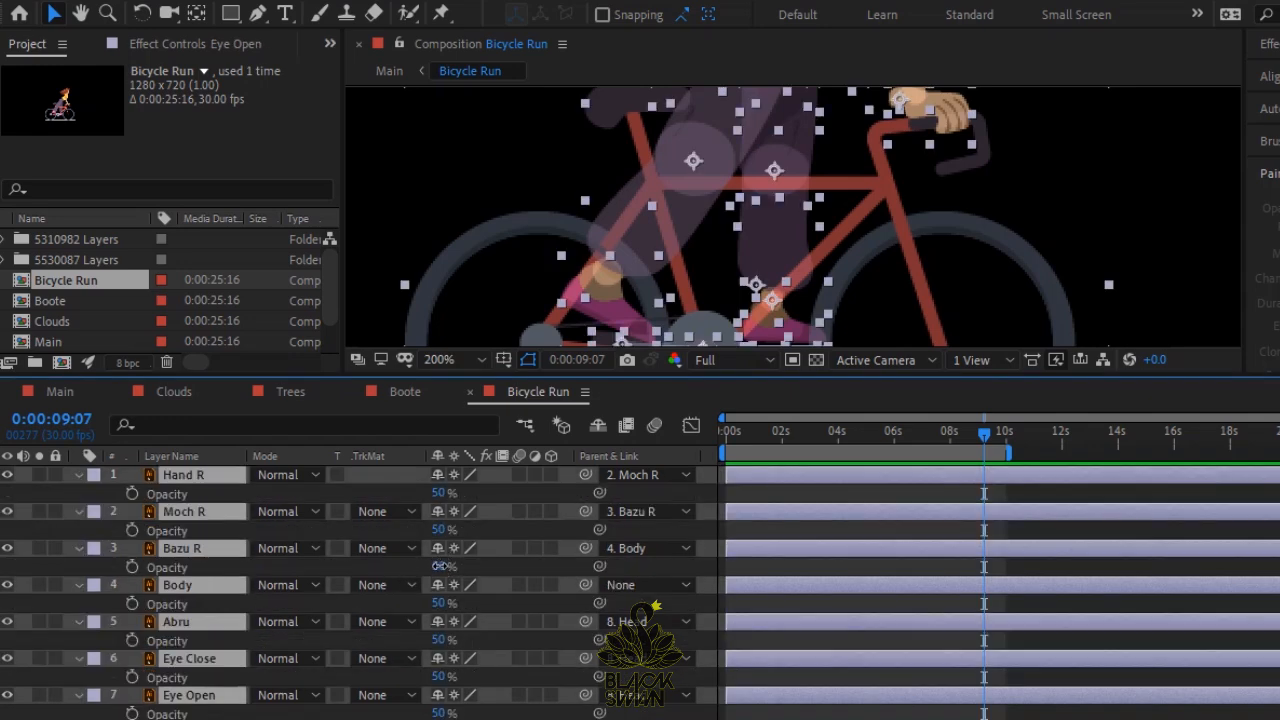
{"action": "left_click_drag", "start_coordinate": [438, 565], "coordinate": [800, 598]}
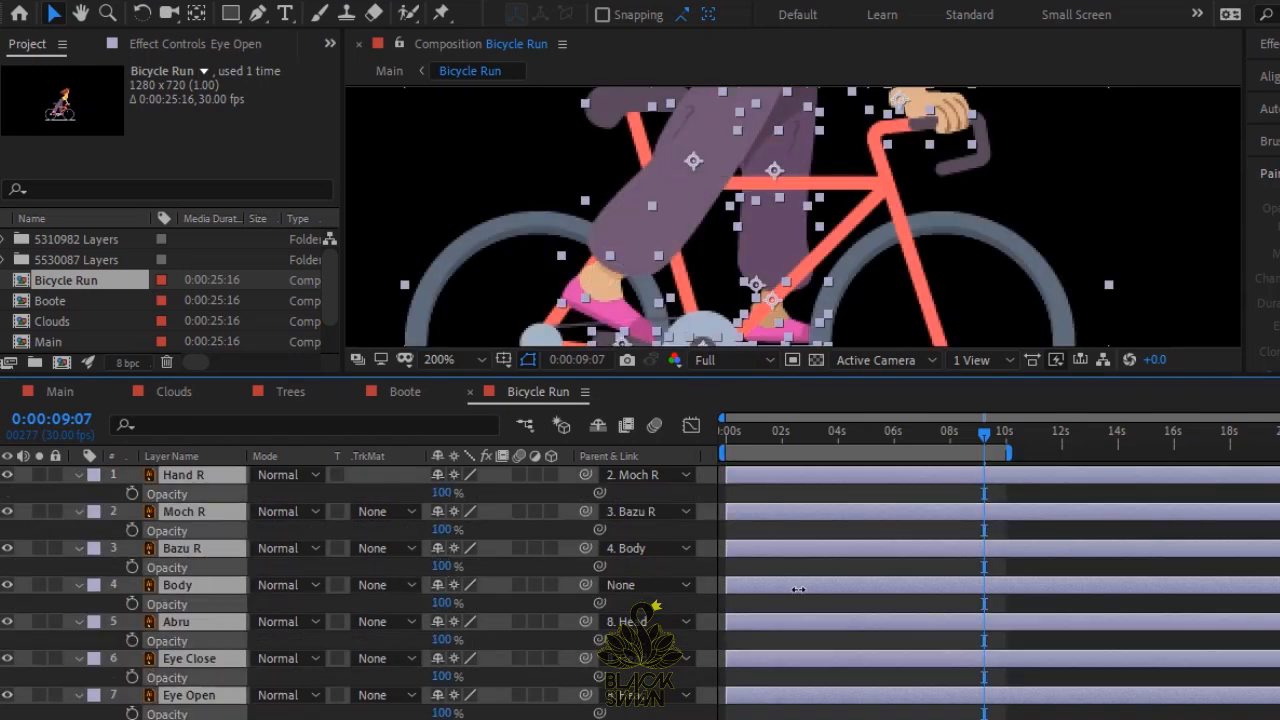
{"action": "left_click", "coordinate": [79, 548]}
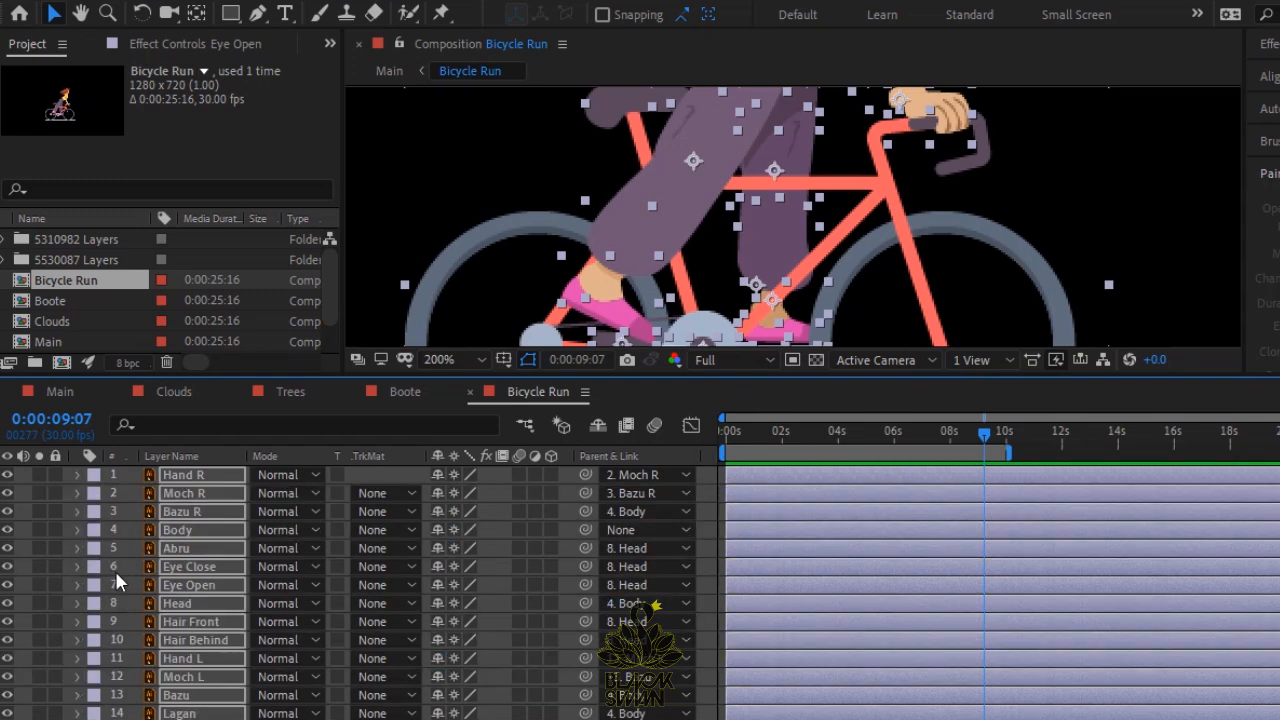
{"action": "key", "text": "ctrl+shift+a"}
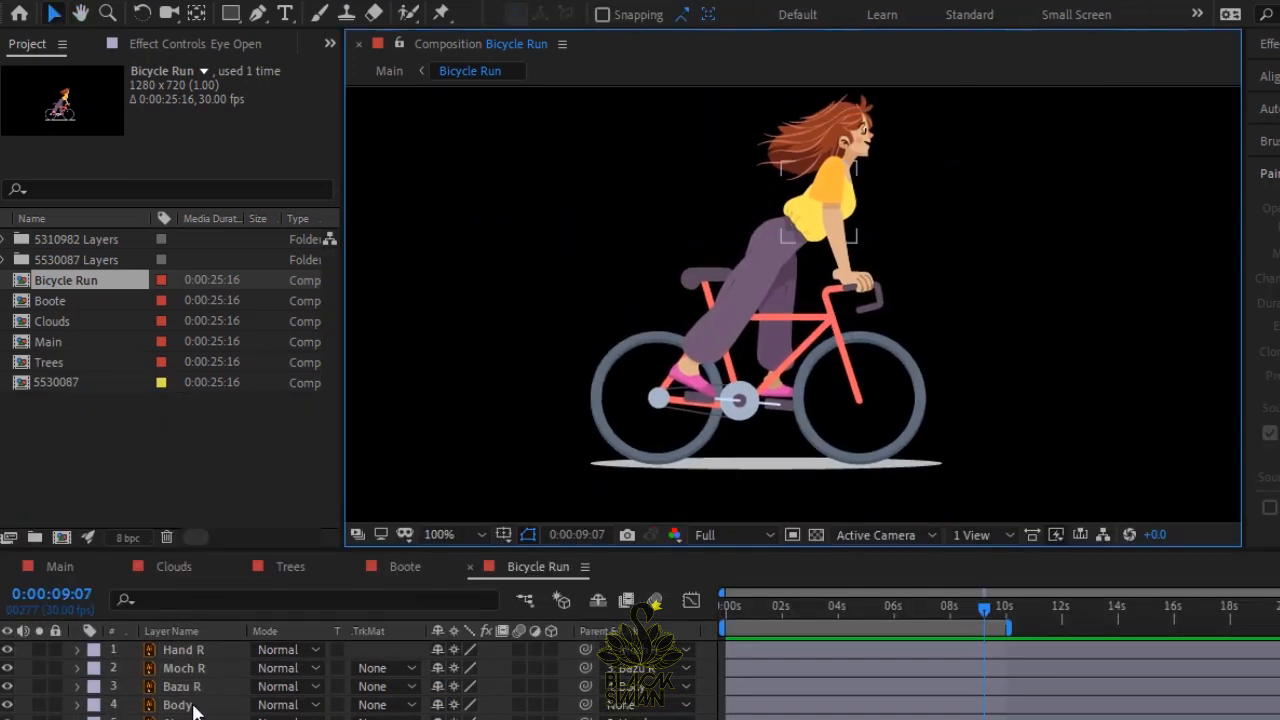
Tilt the Body layer slightly backward and shift its position back so the girl's hips sit behind the handlebar, near the saddle.
{"action": "left_click", "coordinate": [177, 701]}
{"action": "key", "text": "r"}
{"action": "mouse_move", "coordinate": [462, 717]}
{"action": "left_mouse_down"}
{"action": "mouse_move", "coordinate": [355, 706]}
{"action": "mouse_move", "coordinate": [481, 717]}
{"action": "mouse_move", "coordinate": [454, 717]}
{"action": "mouse_move", "coordinate": [467, 718]}
{"action": "left_mouse_up"}
{"action": "left_click", "coordinate": [214, 704]}
{"action": "key", "text": "p"}
{"action": "left_click", "coordinate": [80, 703]}
{"action": "key", "text": "r"}
{"action": "key", "text": "p"}
{"action": "key", "text": "r"}
{"action": "key", "text": "space"}
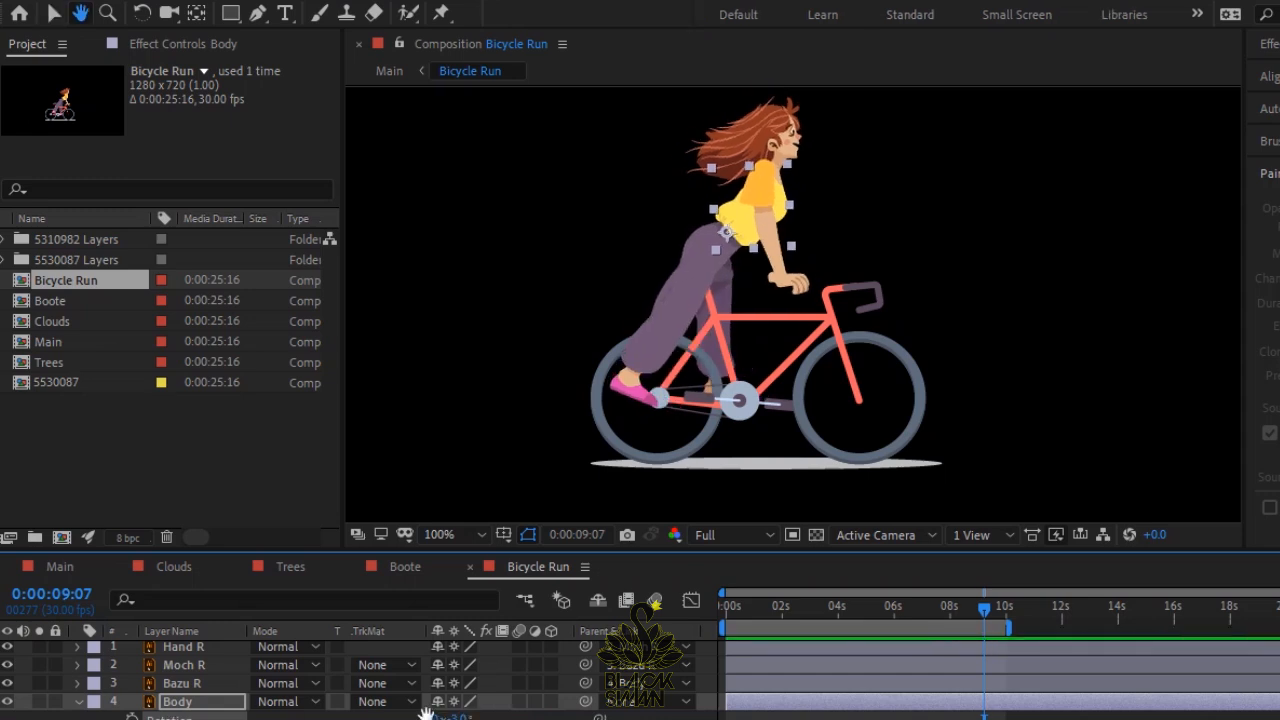
{"action": "key", "text": "p"}
{"action": "left_click_drag", "start_coordinate": [443, 717], "coordinate": [486, 717]}
{"action": "left_click_drag", "start_coordinate": [454, 717], "coordinate": [446, 716]}
{"action": "left_click", "coordinate": [79, 703]}
Swing the girl's right arm forward onto the handlebar, set the Hand R layer's rotation to 28°, and reveal Bazu R's rotation.
{"action": "left_click_drag", "start_coordinate": [533, 550], "coordinate": [539, 437]}
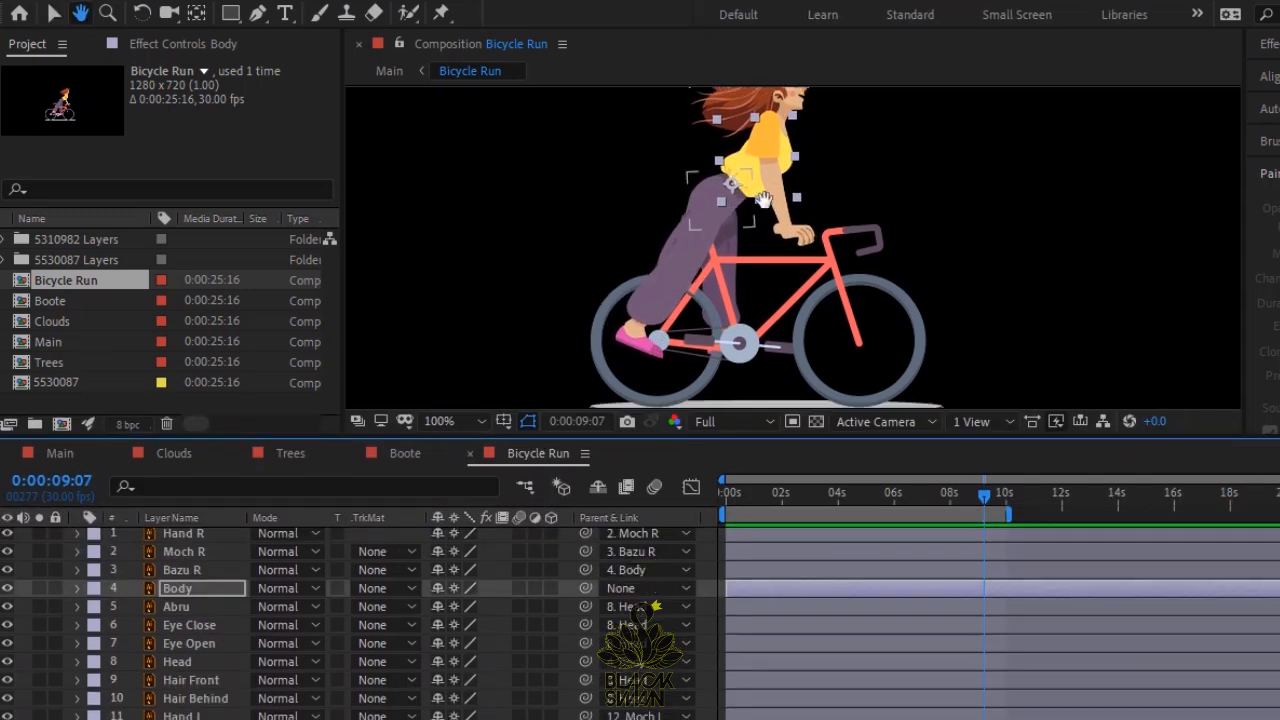
{"action": "left_click_drag", "start_coordinate": [731, 210], "coordinate": [715, 275]}
{"action": "left_click", "coordinate": [185, 534]}
{"action": "key", "text": "r"}
{"action": "scroll", "coordinate": [672, 343], "scroll_direction": "up", "scroll_amount": 4}
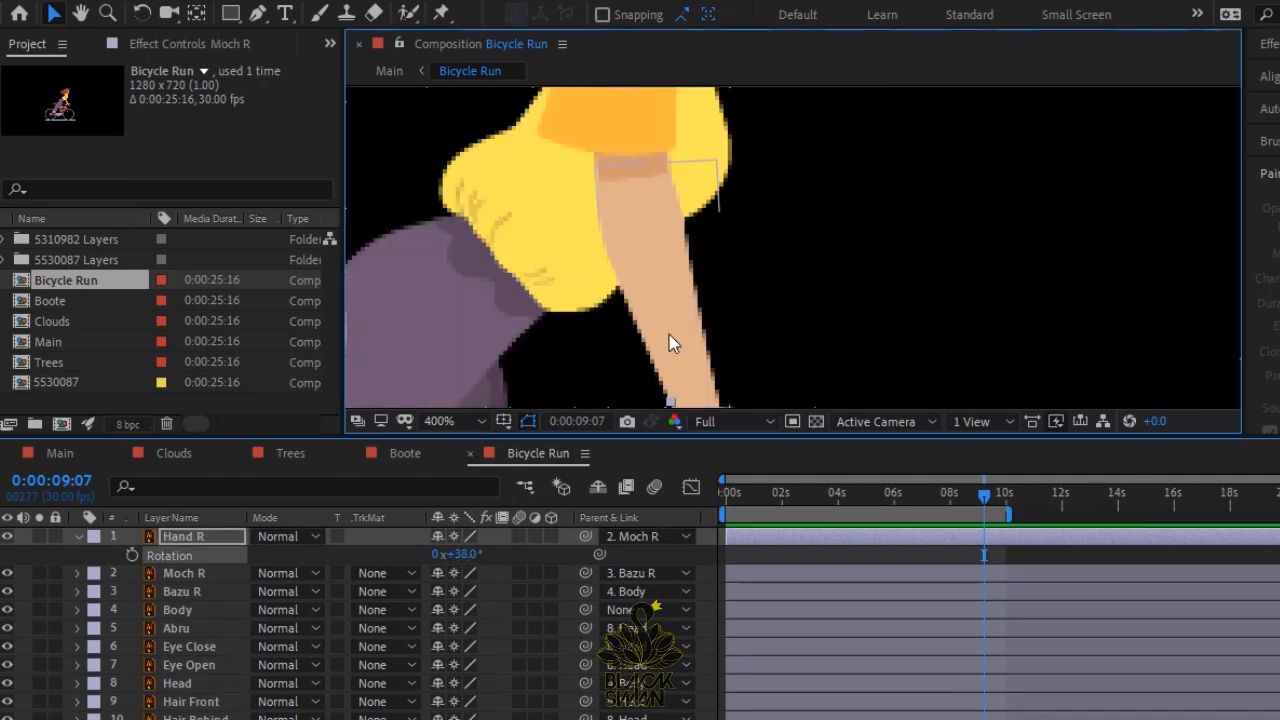
{"action": "left_click", "coordinate": [716, 336]}
{"action": "left_click_drag", "start_coordinate": [716, 336], "coordinate": [837, 146]}
{"action": "mouse_move", "coordinate": [466, 556]}
{"action": "left_mouse_down"}
{"action": "mouse_move", "coordinate": [480, 559]}
{"action": "mouse_move", "coordinate": [457, 562]}
{"action": "left_mouse_up"}
{"action": "left_click", "coordinate": [194, 590]}
{"action": "key", "text": "r"}
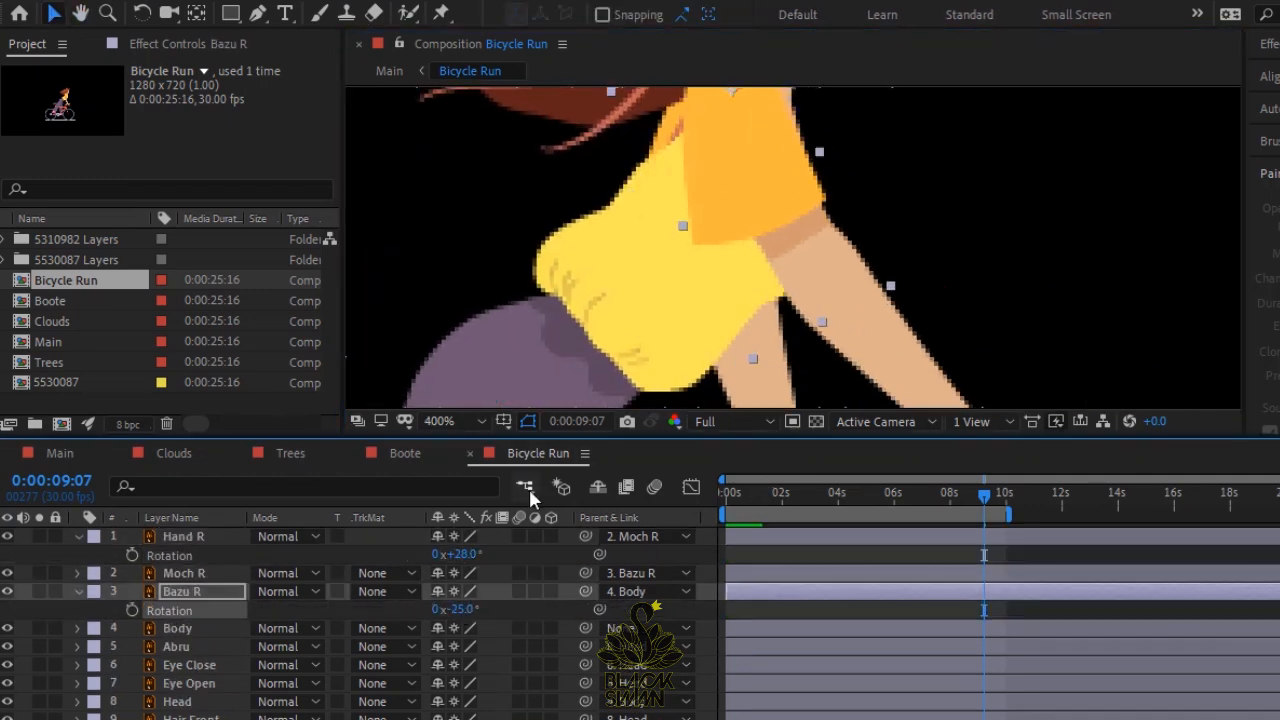
{"action": "scroll", "coordinate": [453, 287], "scroll_direction": "down", "scroll_amount": 2}
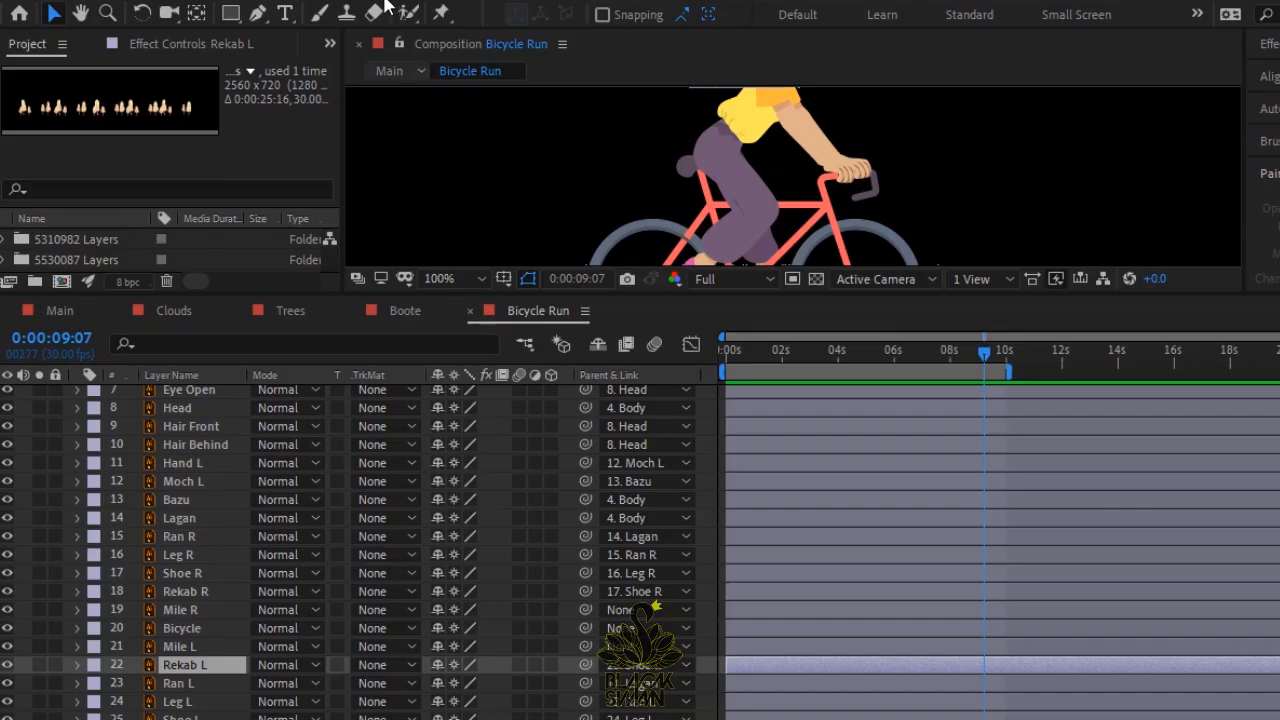
Open the Duik Rigging script, dismiss its update notice, and show its Auto-rig & IK tools.
{"action": "left_click", "coordinate": [388, 3]}
{"action": "scroll", "coordinate": [420, 690], "scroll_direction": "down", "scroll_amount": 5}
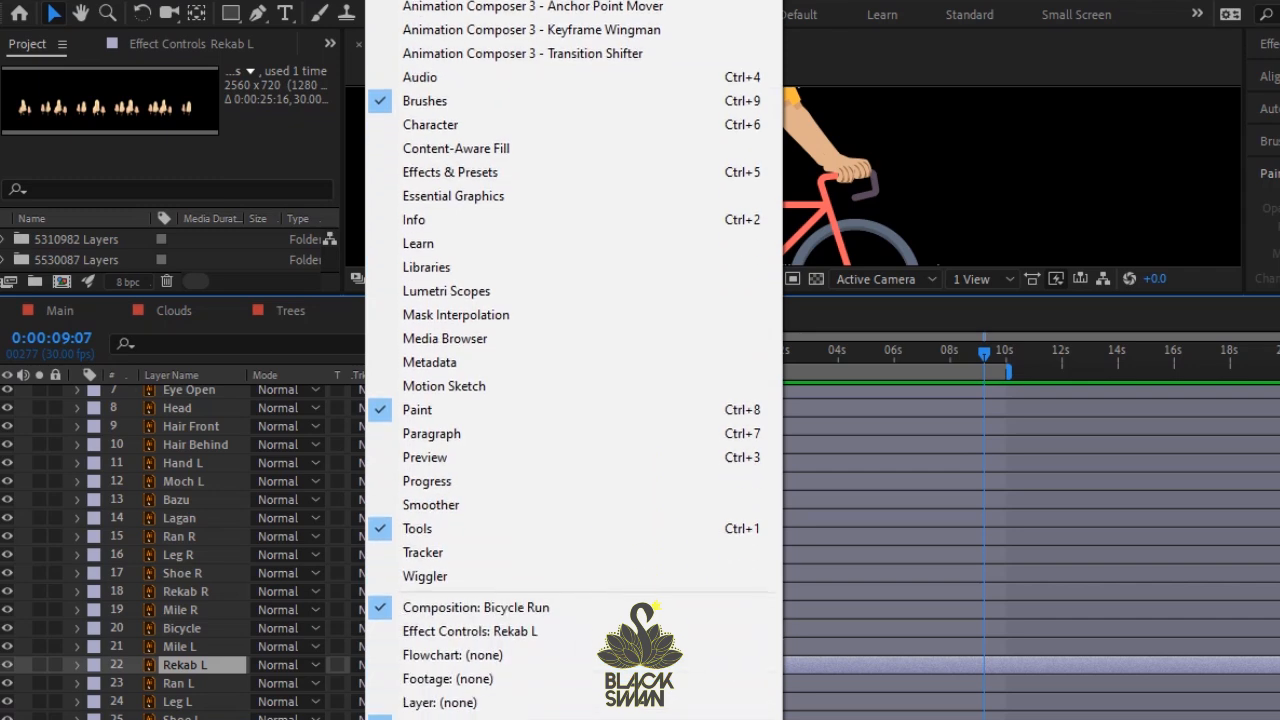
{"action": "scroll", "coordinate": [420, 690], "scroll_direction": "down", "scroll_amount": 2}
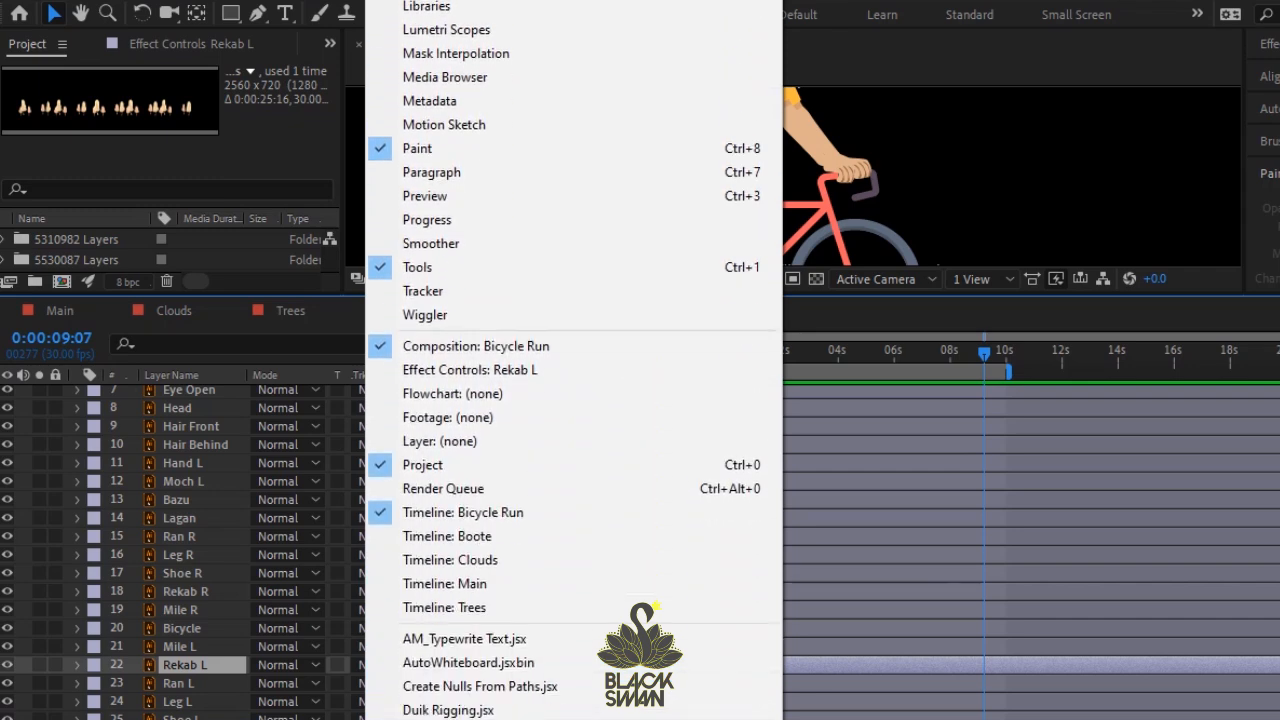
{"action": "left_click", "coordinate": [436, 710]}
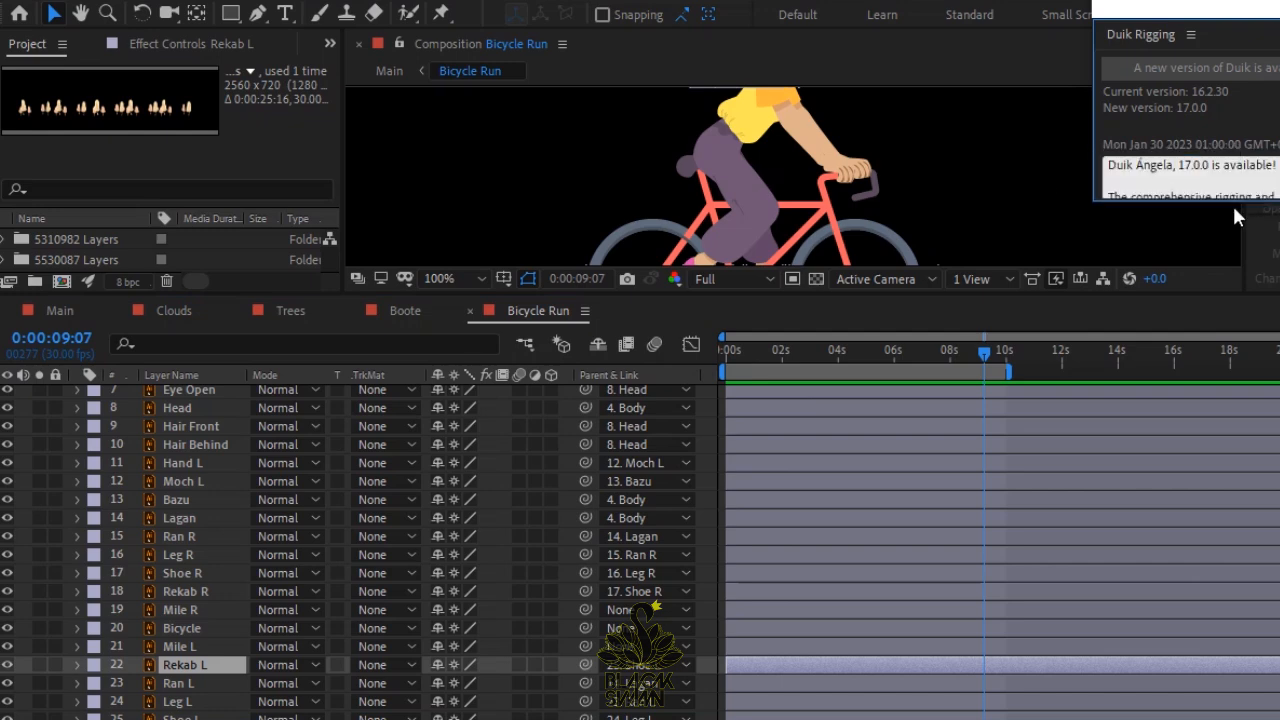
{"action": "left_click_drag", "start_coordinate": [1235, 205], "coordinate": [1234, 269]}
{"action": "left_click", "coordinate": [1232, 240]}
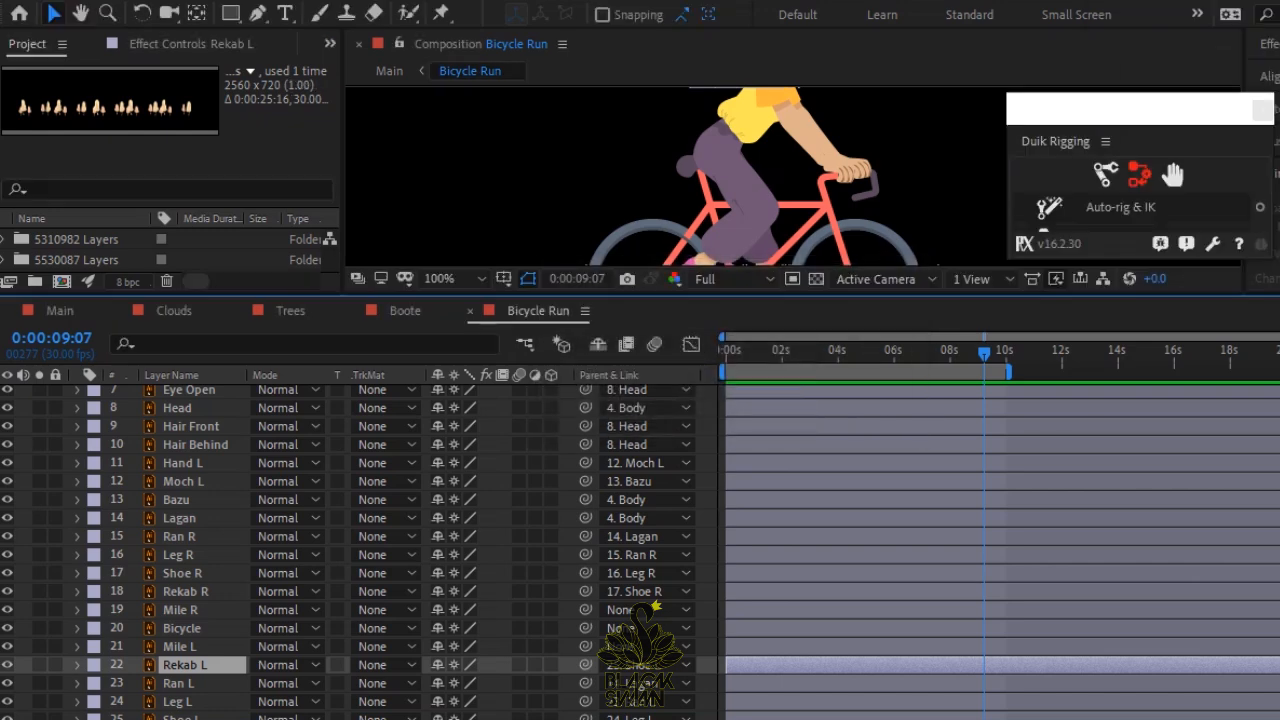
Apply Duik's Auto-rig & IK to the left leg layers Shoe L, Leg L and Ran L.
{"action": "left_click", "coordinate": [188, 717]}
{"action": "left_click", "coordinate": [188, 685], "text": "shift"}
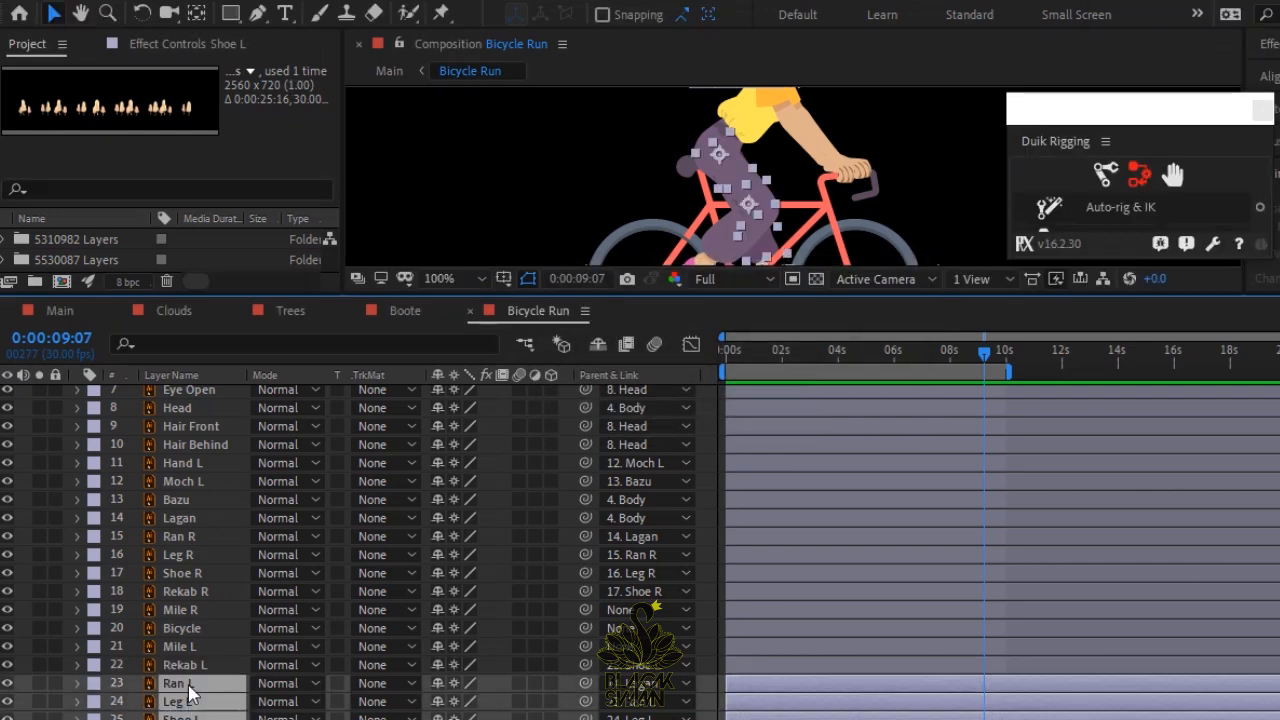
{"action": "left_click", "coordinate": [1108, 209]}
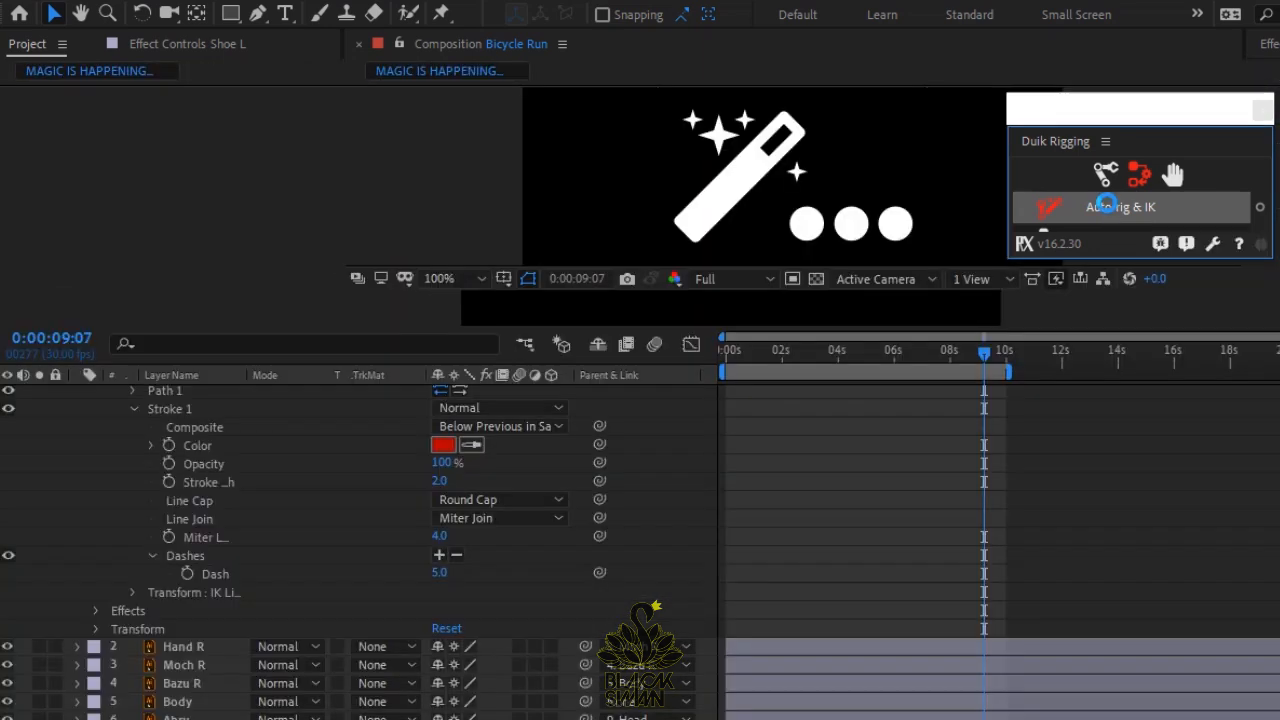
Apply Duik's Auto-rig & IK to the right leg layers Shoe R, Leg R and Ran R.
{"action": "scroll", "coordinate": [640, 550], "scroll_direction": "down", "scroll_amount": 3}
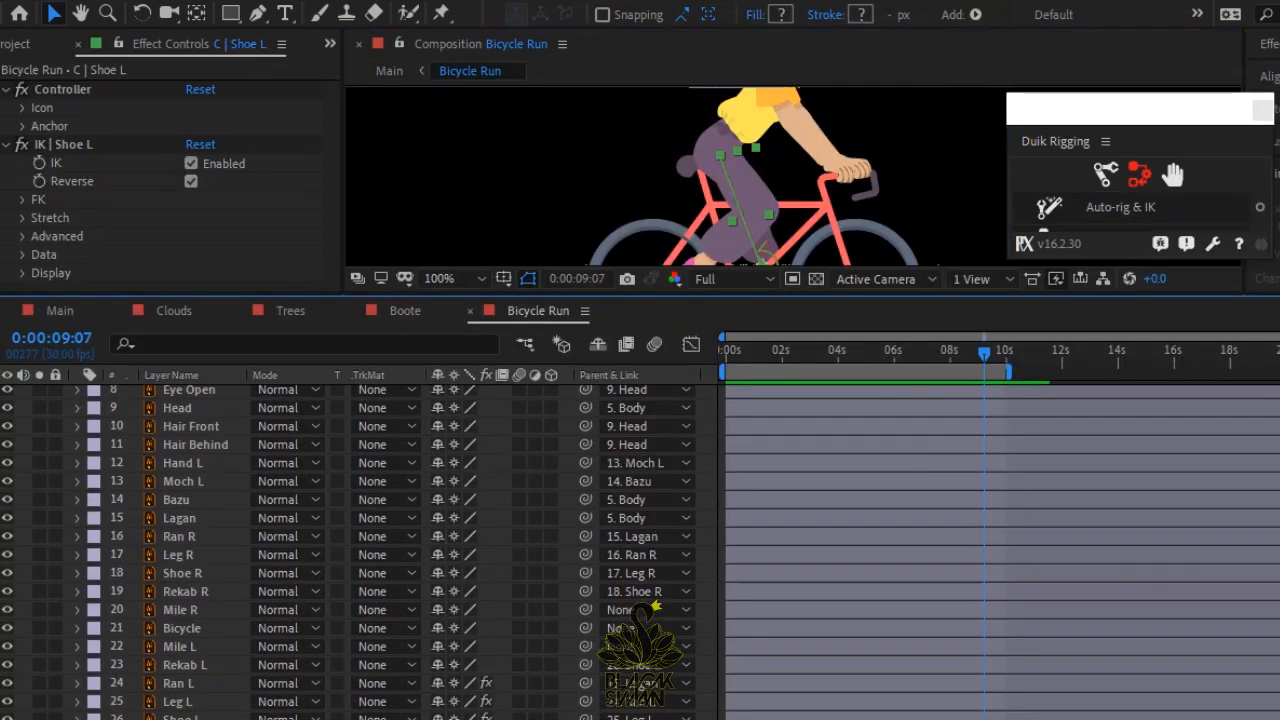
{"action": "left_click", "coordinate": [182, 573]}
{"action": "left_click", "coordinate": [178, 554], "text": "ctrl"}
{"action": "left_click", "coordinate": [179, 536], "text": "ctrl"}
{"action": "left_click", "coordinate": [1128, 205]}
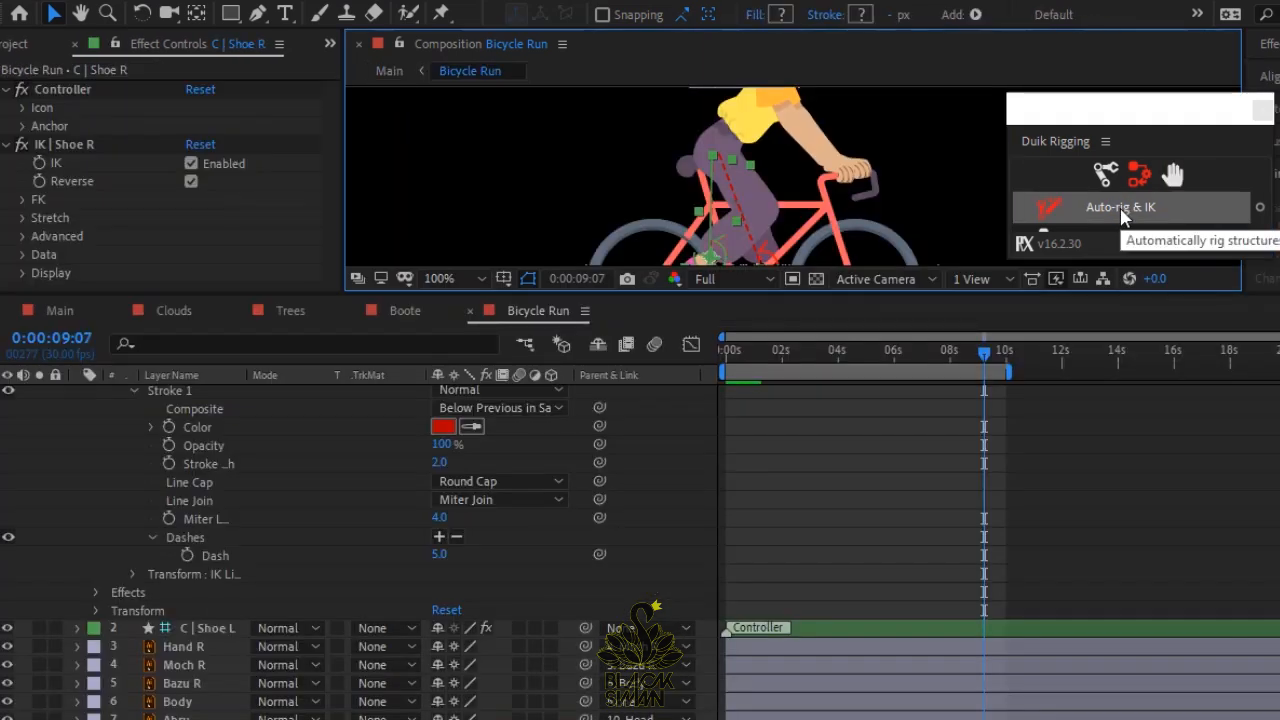
Apply Duik's Auto-rig & IK to the left arm layers Hand L, Moch L and Bazu.
{"action": "left_click", "coordinate": [182, 614]}
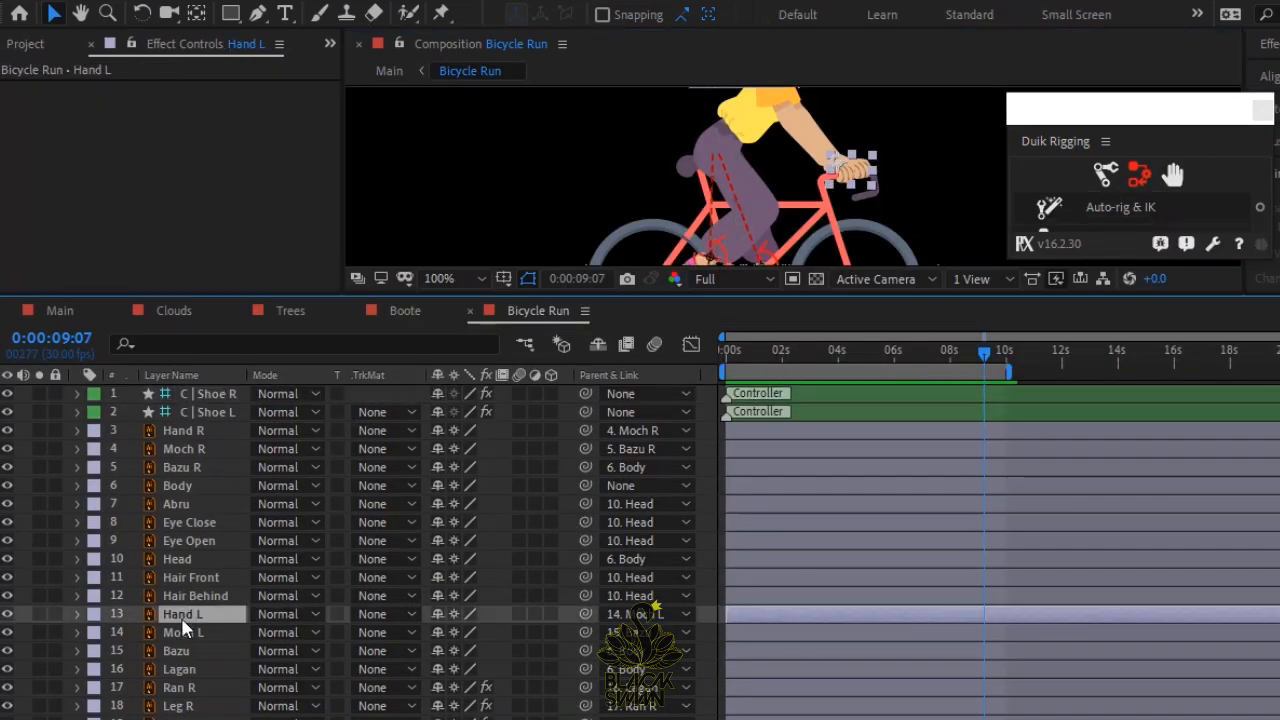
{"action": "left_click", "coordinate": [179, 634], "text": "ctrl"}
{"action": "left_click", "coordinate": [180, 651], "text": "ctrl"}
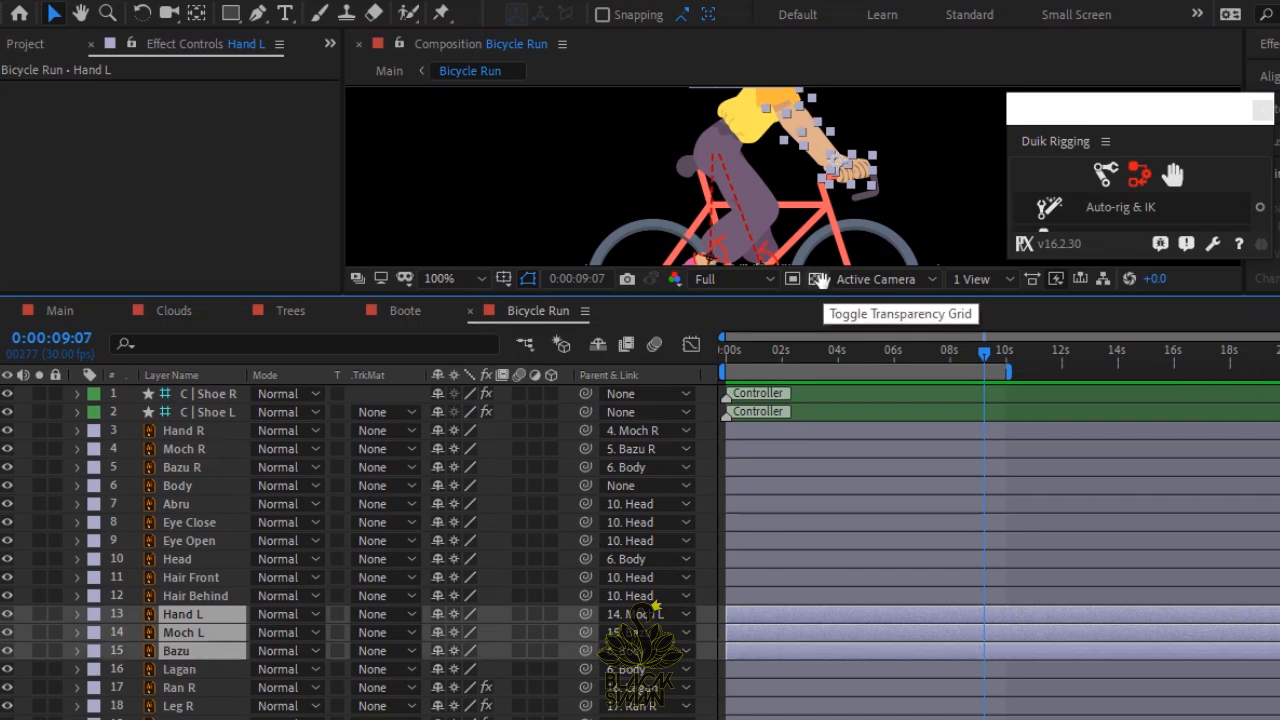
{"action": "key", "text": "h"}
{"action": "left_click_drag", "start_coordinate": [733, 297], "coordinate": [733, 406]}
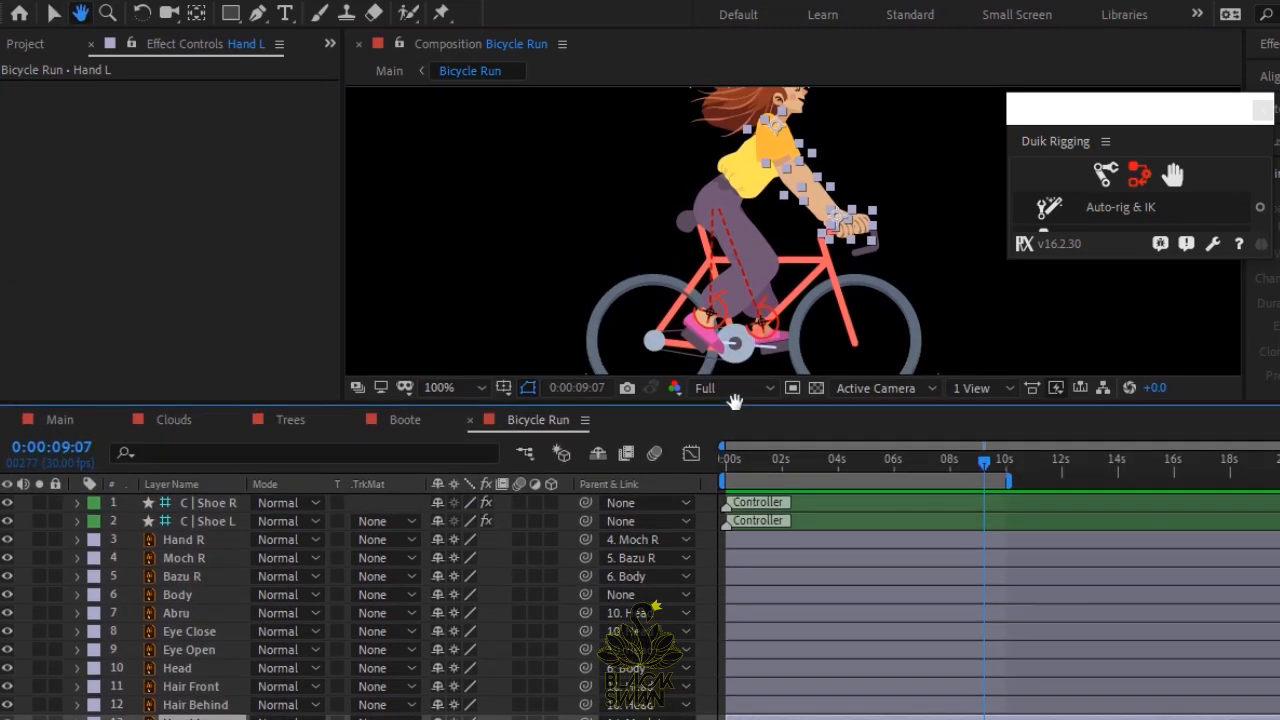
{"action": "key", "text": "v"}
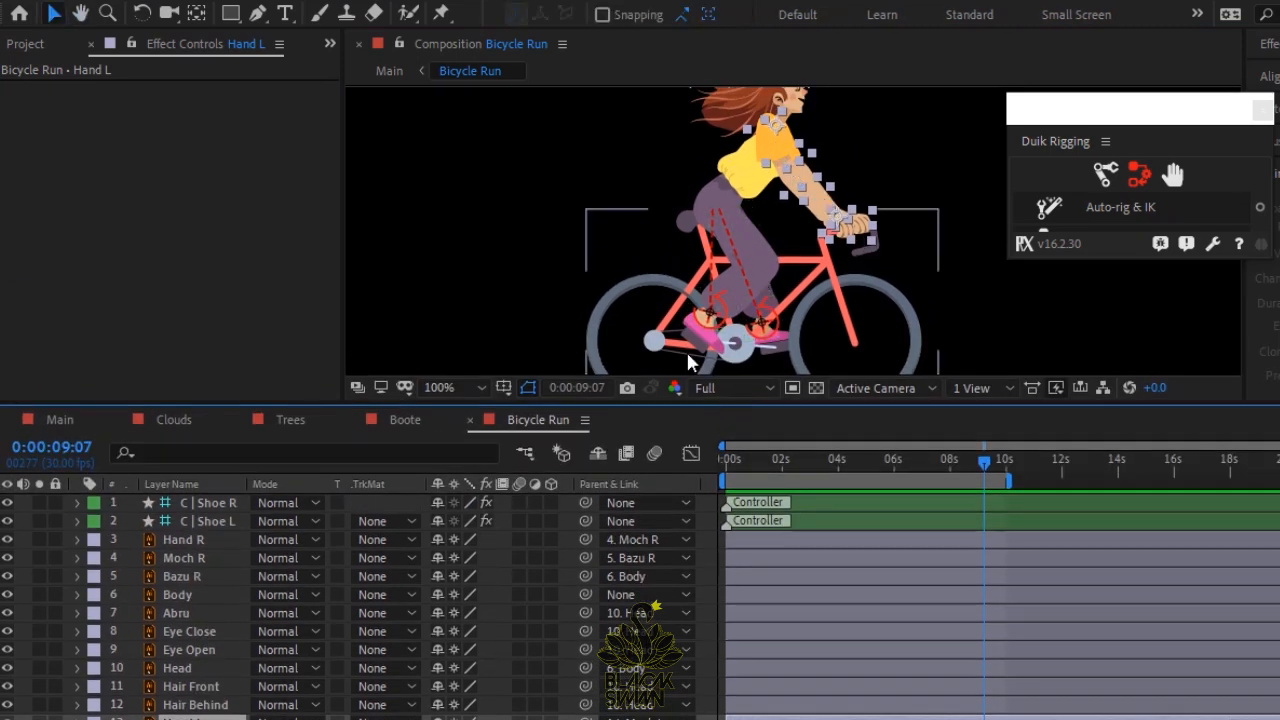
{"action": "key", "text": "h"}
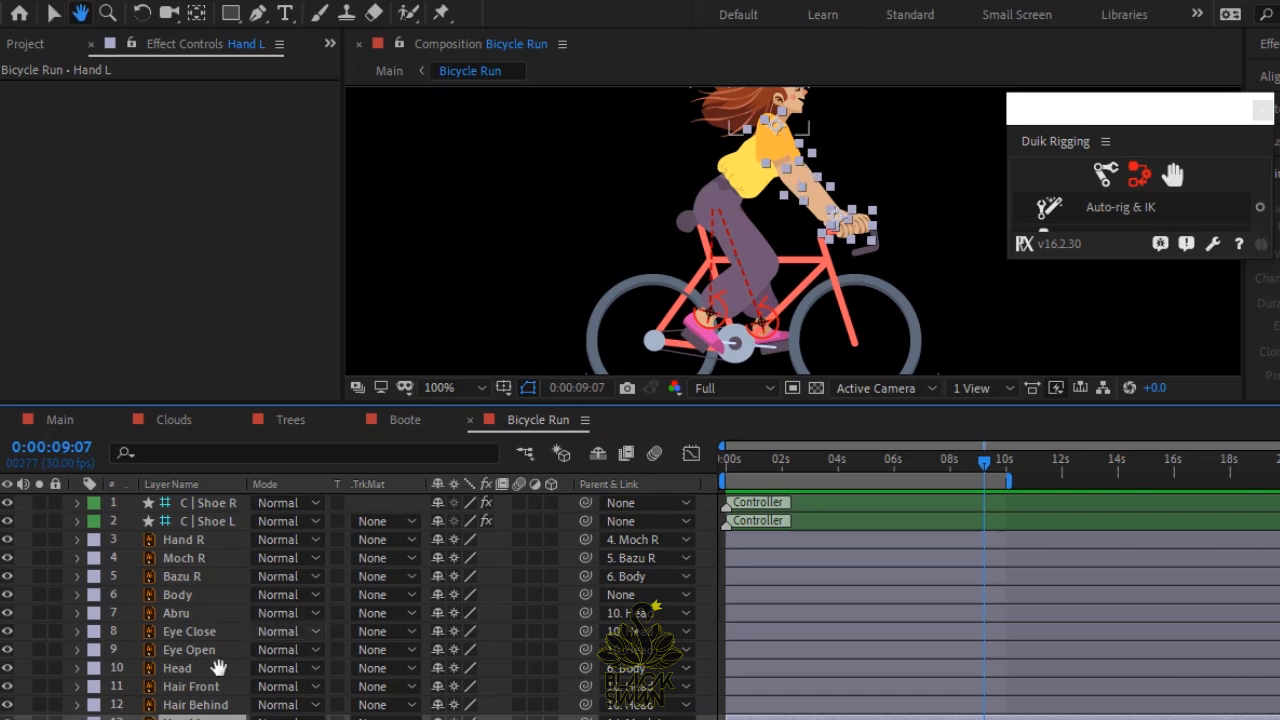
{"action": "scroll", "coordinate": [240, 620], "scroll_direction": "down", "scroll_amount": 3}
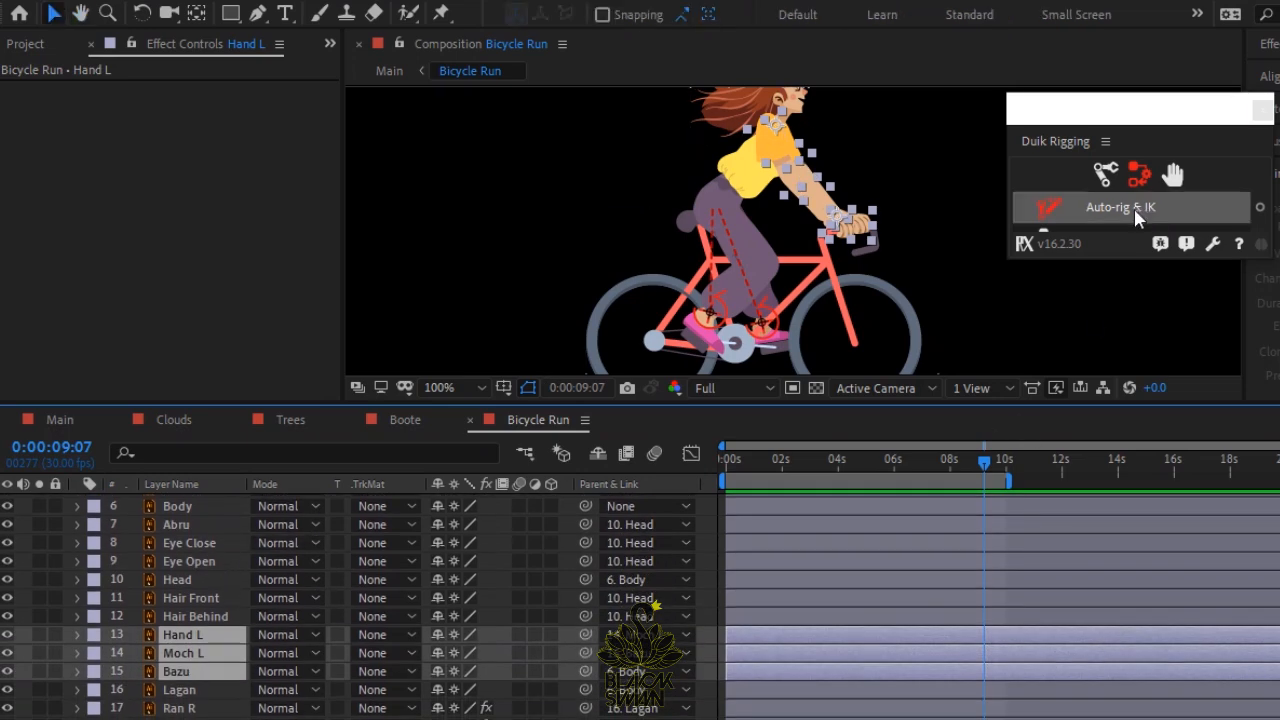
{"action": "left_click", "coordinate": [1136, 209]}
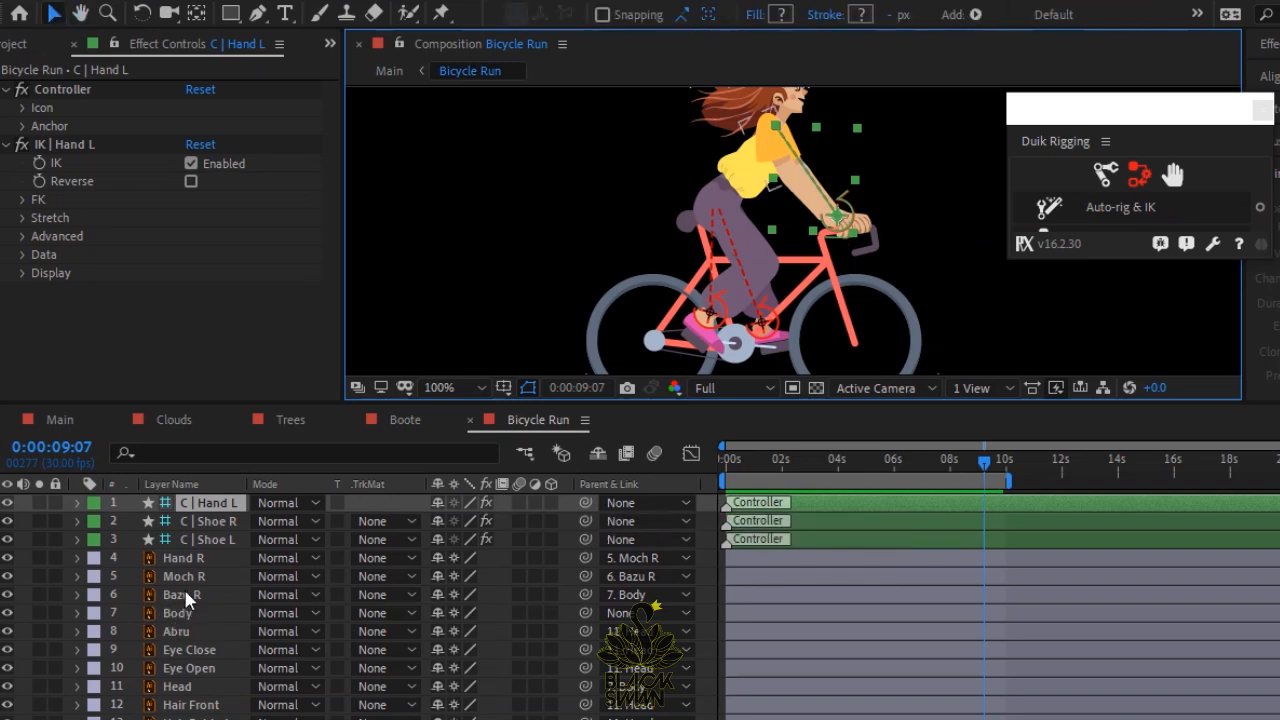
Apply Duik's Auto-rig & IK to the right arm layers Bazu R, Moch R and Hand R.
{"action": "left_click", "coordinate": [185, 597]}
{"action": "left_click", "coordinate": [186, 560], "text": "shift"}
{"action": "left_click", "coordinate": [1124, 206]}
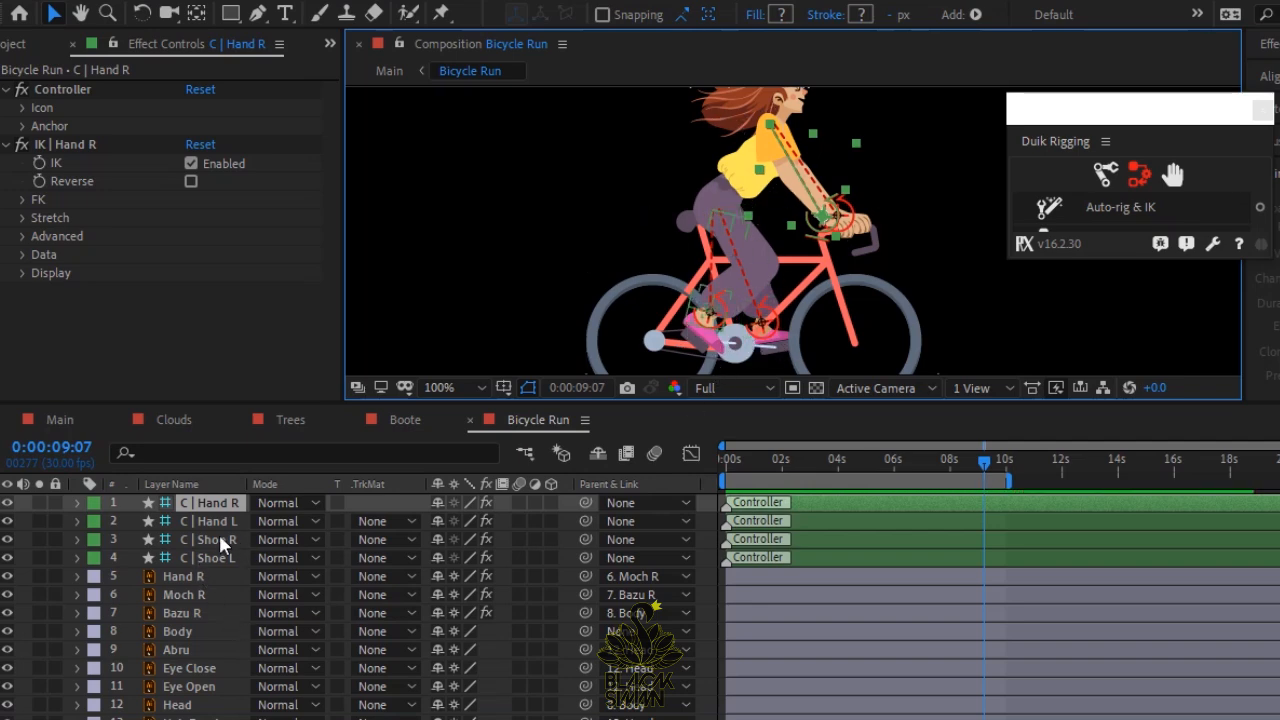
Mark every layer as shy except the C | Shoe R and C | Shoe L controllers, and hide the shy layers.
{"action": "key", "text": "ctrl+a"}
{"action": "left_click", "coordinate": [437, 504]}
{"action": "key", "text": "ctrl+shift+a"}
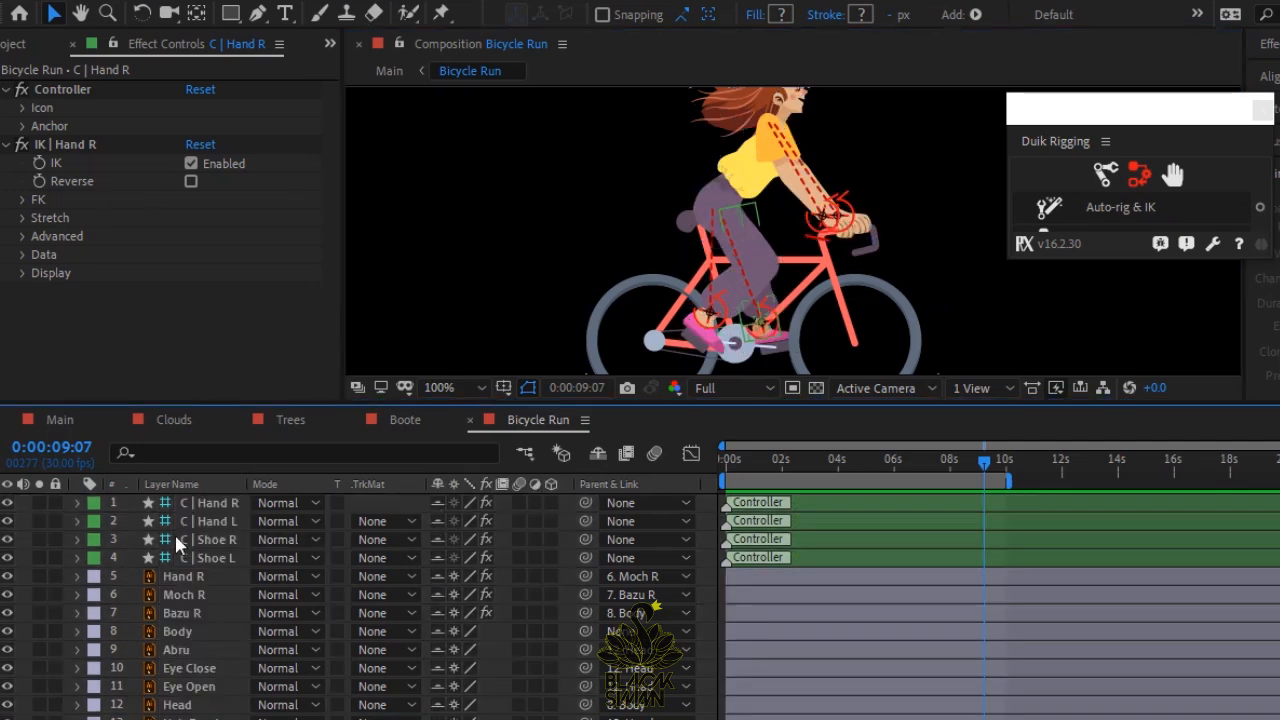
{"action": "left_click", "coordinate": [212, 540]}
{"action": "left_click", "coordinate": [220, 557], "text": "shift"}
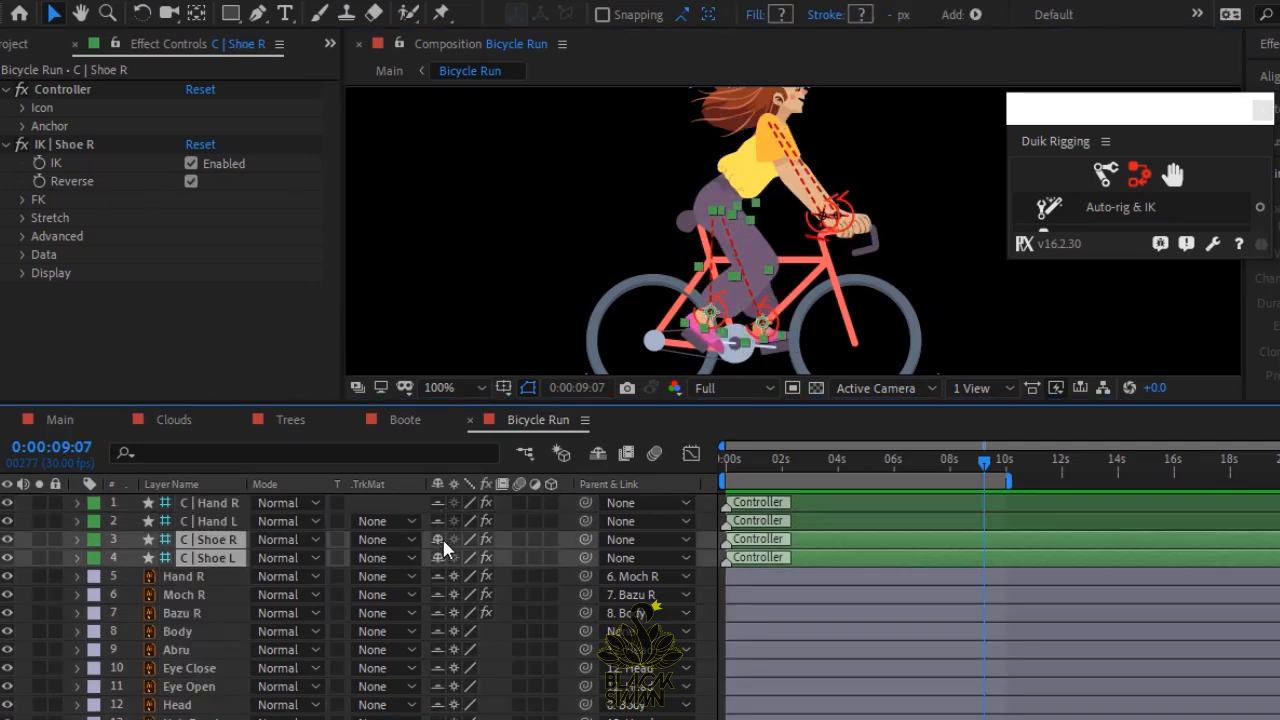
{"action": "left_click", "coordinate": [598, 454]}
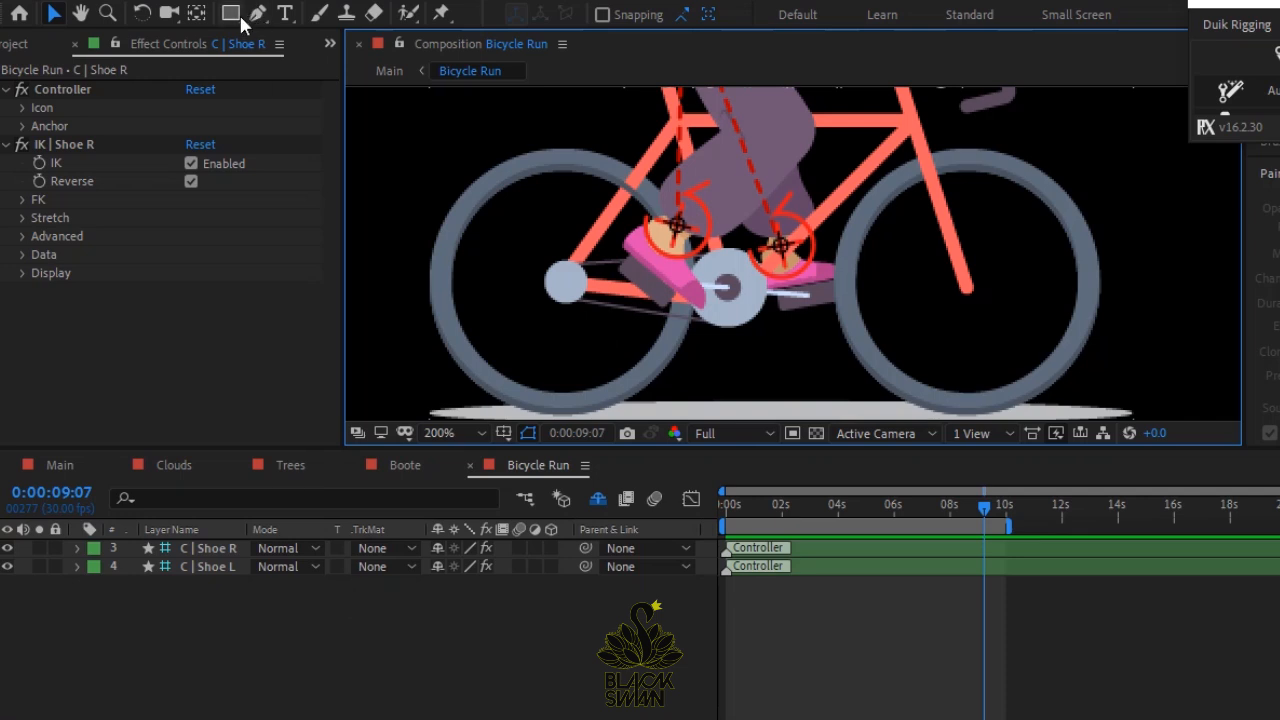
Draw a circle around the bicycle's crank as a guide, with a 3 px white stroke and no fill.
{"action": "left_click_drag", "start_coordinate": [240, 22], "coordinate": [280, 63]}
{"action": "left_click_drag", "start_coordinate": [659, 207], "coordinate": [819, 352]}
{"action": "left_click", "coordinate": [716, 14]}
{"action": "type", "text": "3"}
{"action": "key", "text": "Return"}
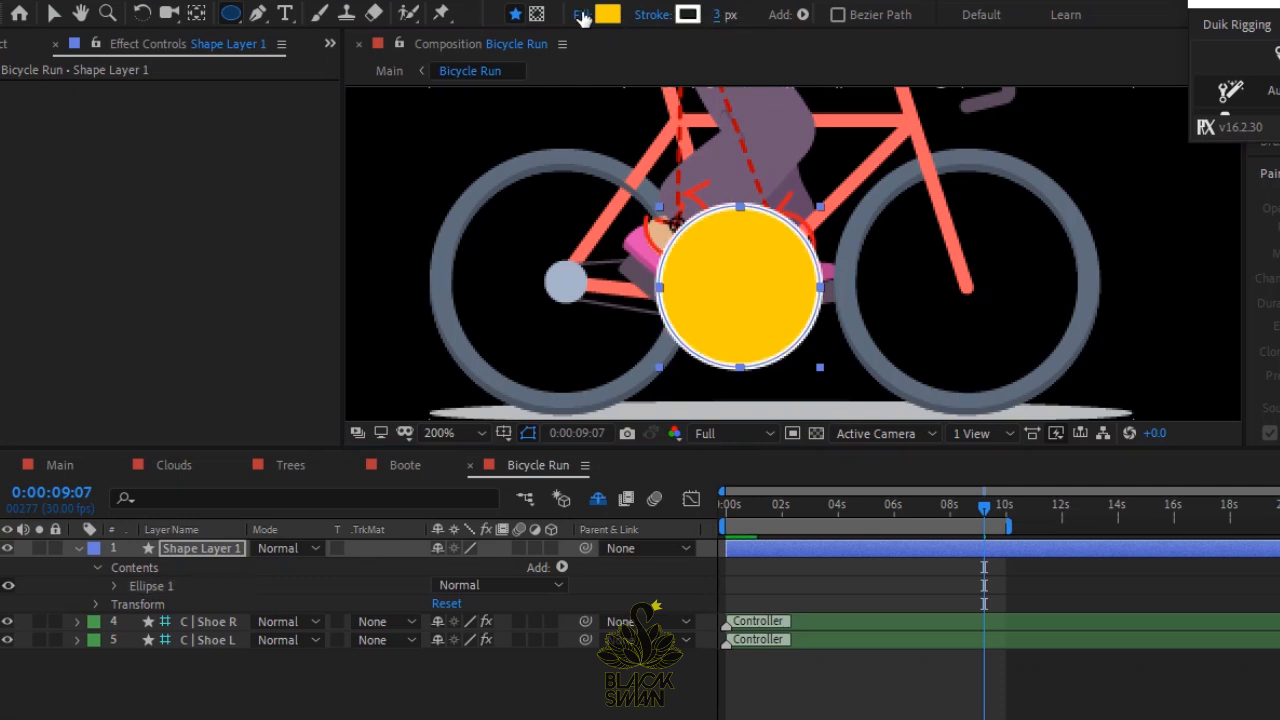
{"action": "left_click", "coordinate": [583, 15]}
{"action": "left_click", "coordinate": [620, 301]}
{"action": "left_click", "coordinate": [696, 426]}
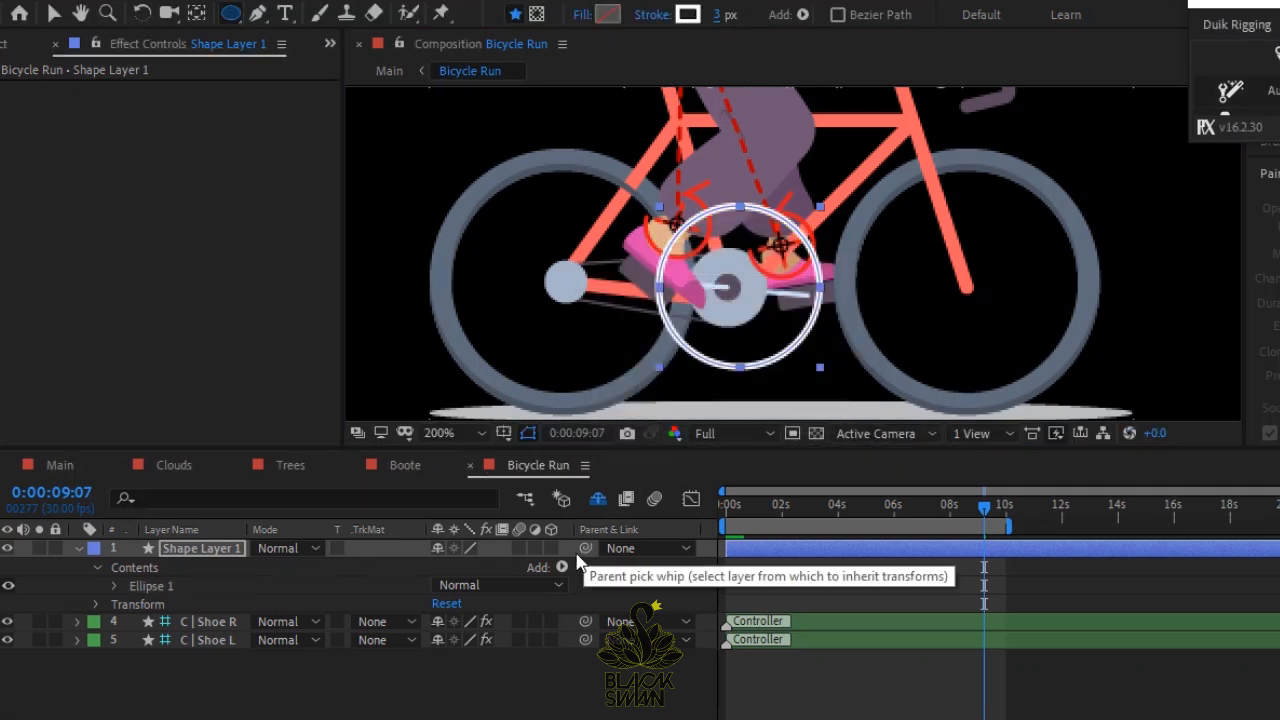
Center the guide circle on the crank axle and thin its stroke to 1 px.
{"action": "left_click", "coordinate": [195, 556]}
{"action": "key", "text": "v"}
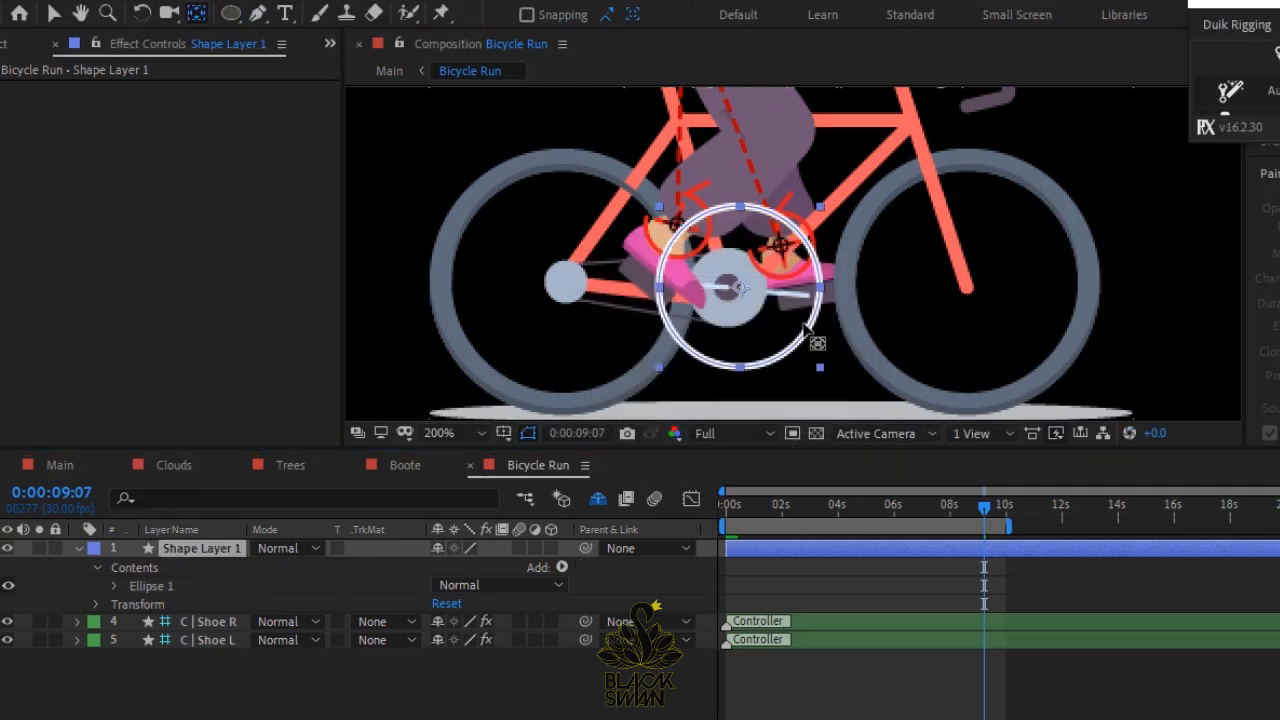
{"action": "left_click_drag", "start_coordinate": [741, 288], "coordinate": [735, 288]}
{"action": "left_click_drag", "start_coordinate": [735, 288], "coordinate": [729, 289]}
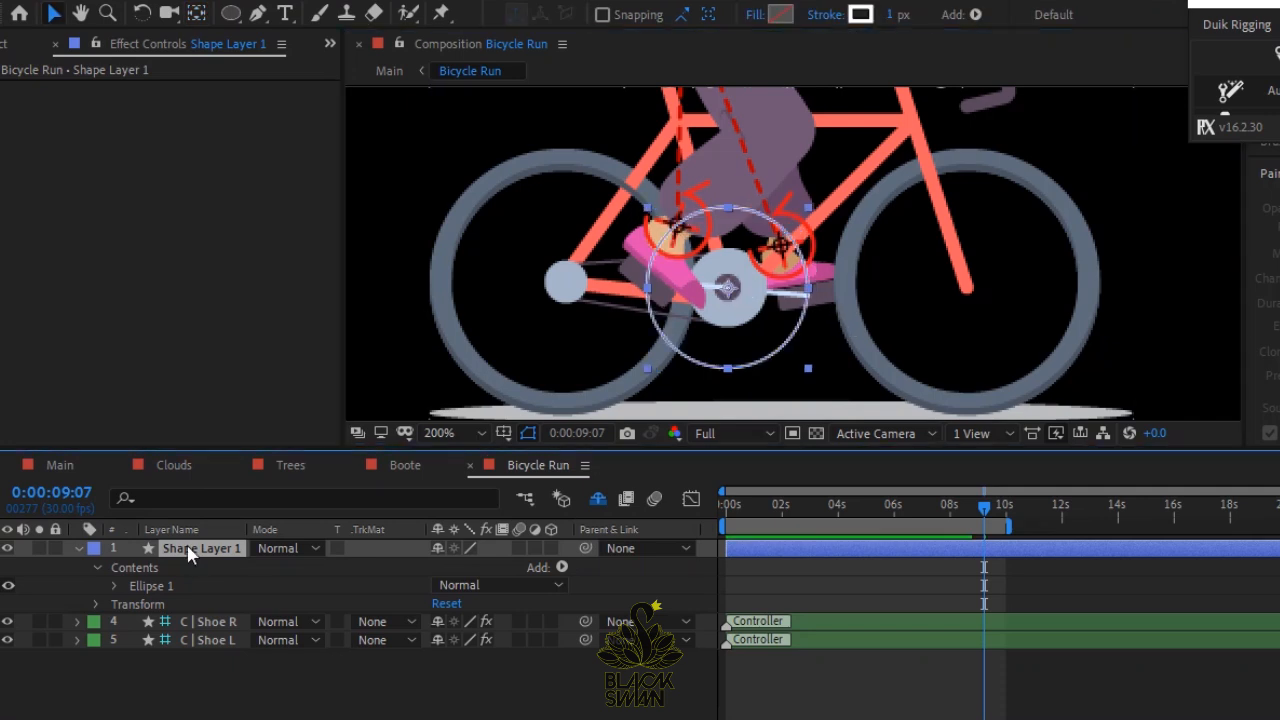
Reveal the position and rotation of the C | Shoe R and C | Shoe L controllers and keyframe them at the timeline's start.
{"action": "left_click", "coordinate": [213, 622]}
{"action": "left_click", "coordinate": [214, 639], "text": "shift"}
{"action": "key", "text": "r"}
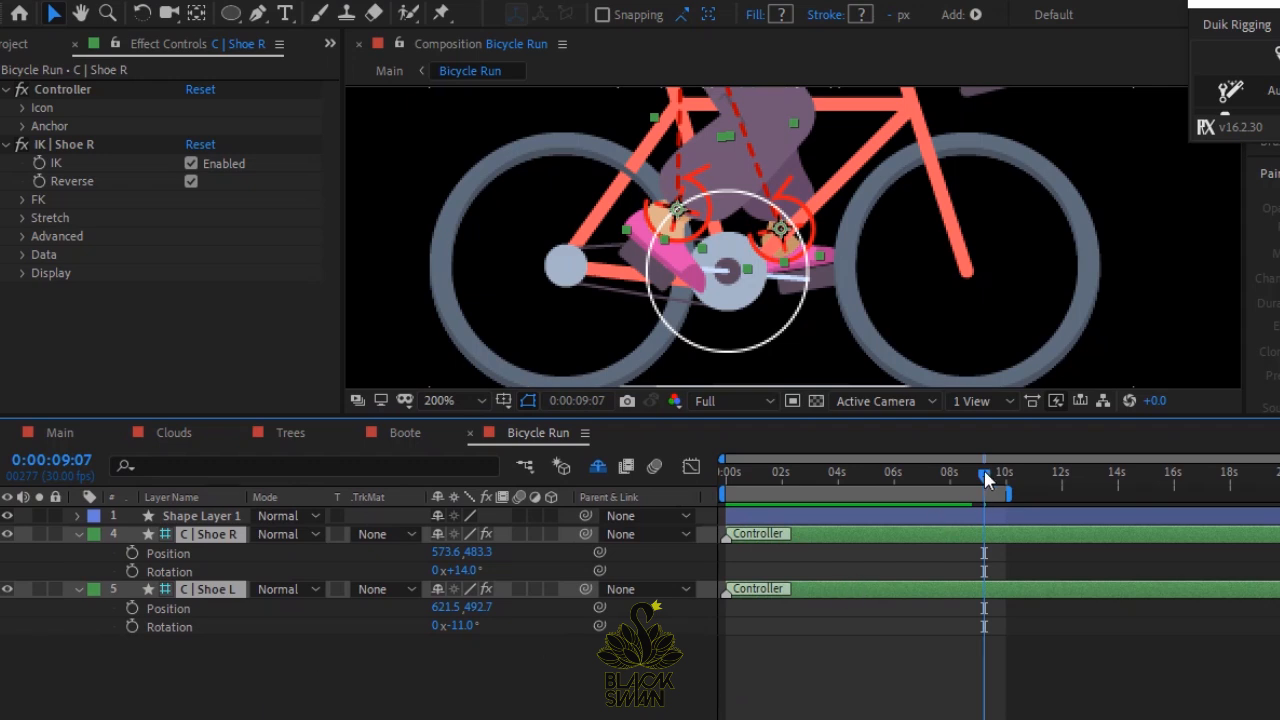
{"action": "left_click", "coordinate": [727, 494]}
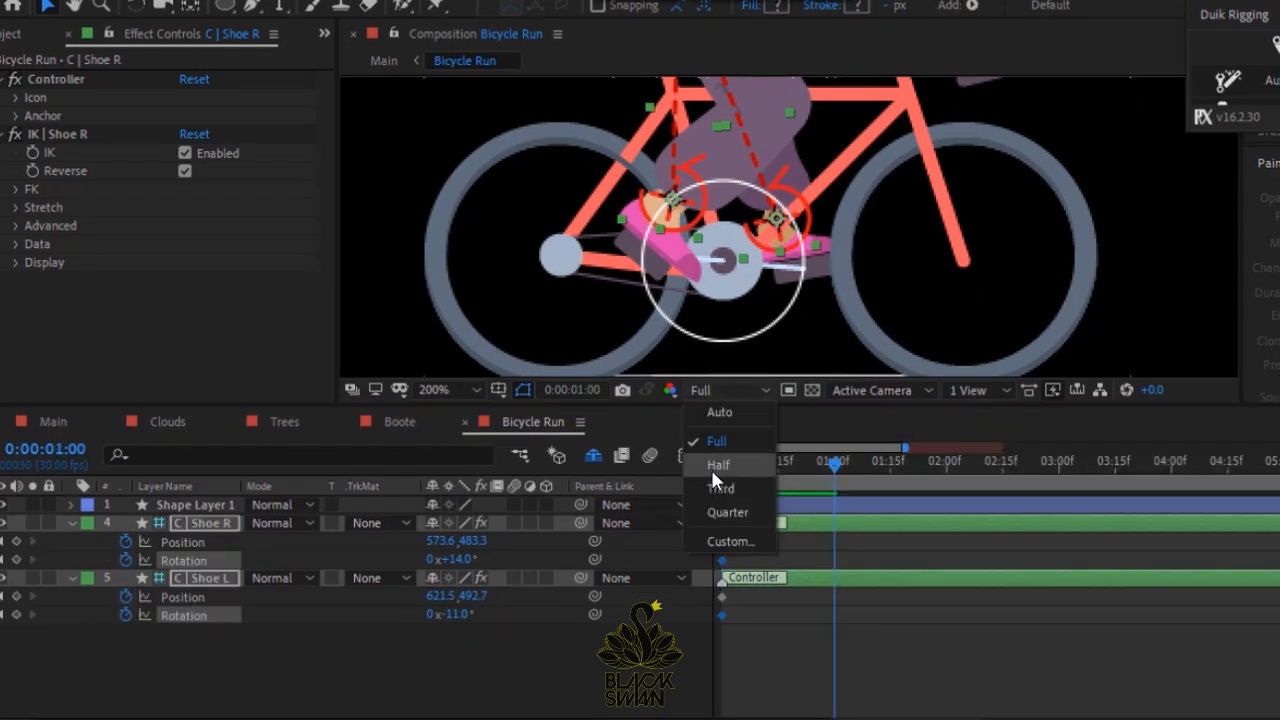
At 0:00:01:00, move the C | Shoe R controller up and forward to position 604.6, 450.8 and set its rotation to -24°.
{"action": "left_click", "coordinate": [712, 463]}
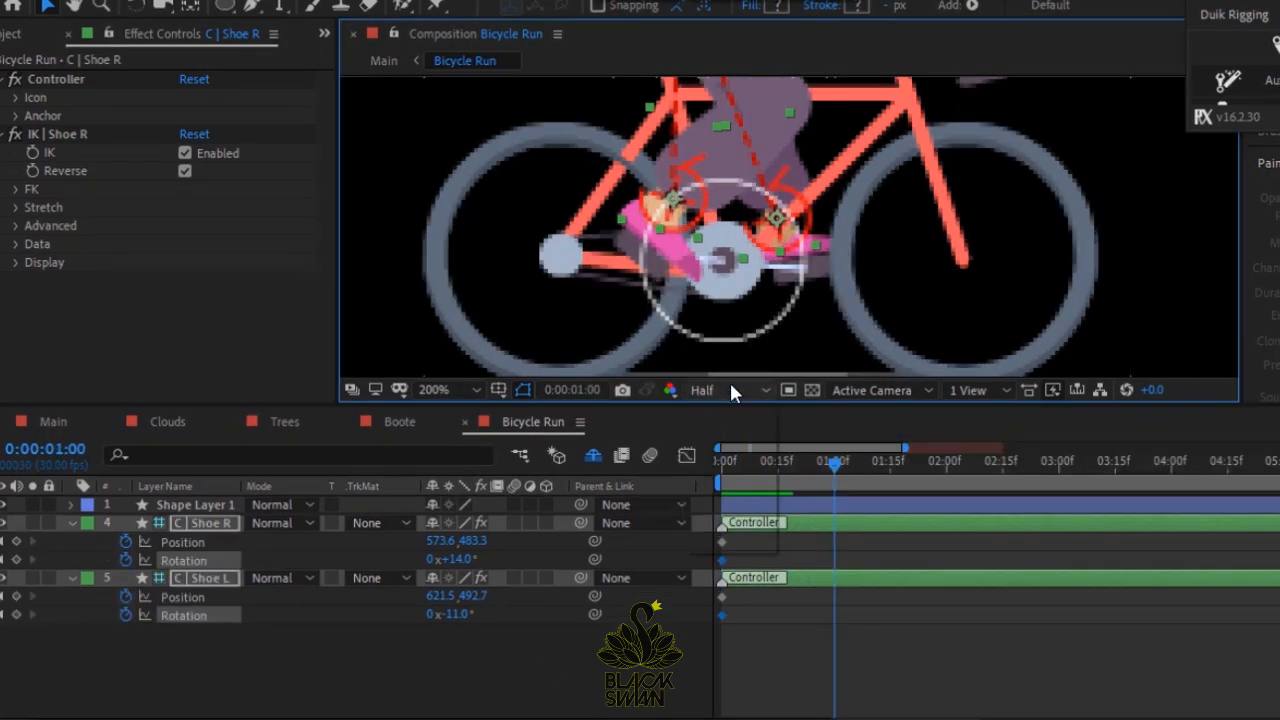
{"action": "mouse_move", "coordinate": [437, 541]}
{"action": "left_mouse_down"}
{"action": "mouse_move", "coordinate": [471, 531]}
{"action": "mouse_move", "coordinate": [426, 558]}
{"action": "left_mouse_up"}
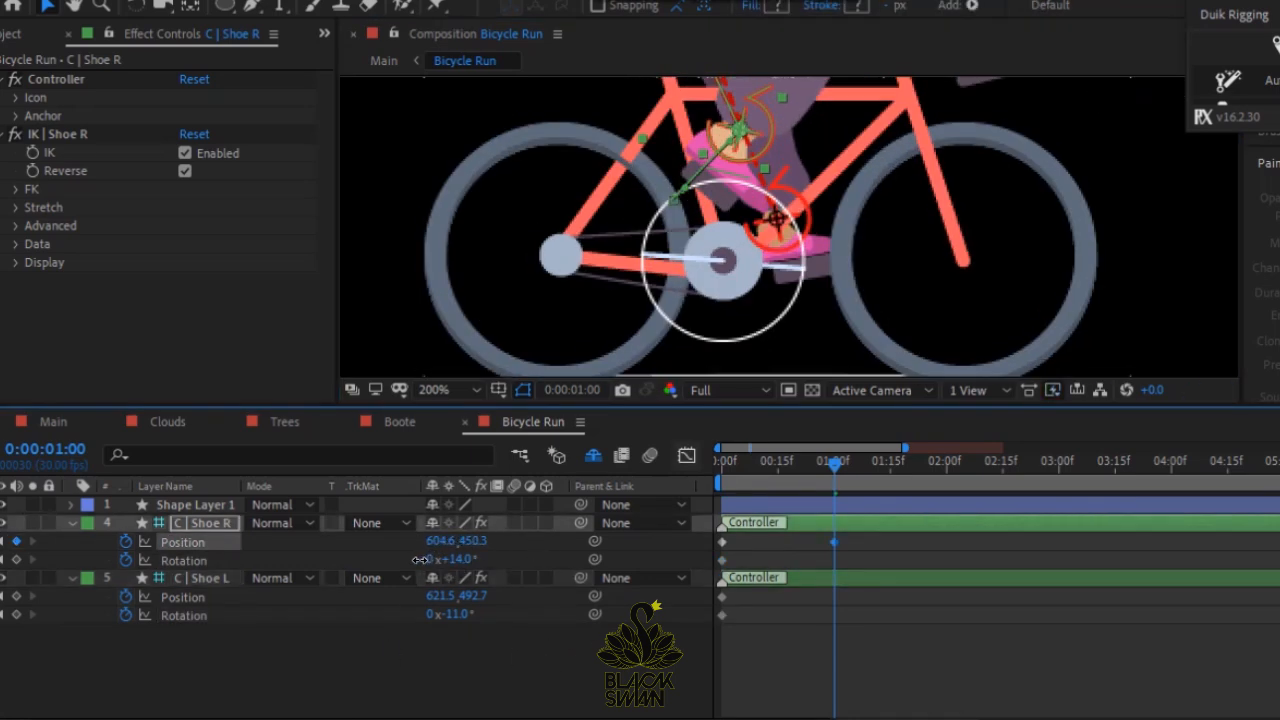
{"action": "key", "text": "Down"}
{"action": "key", "text": "Down"}
{"action": "key", "text": "Down"}
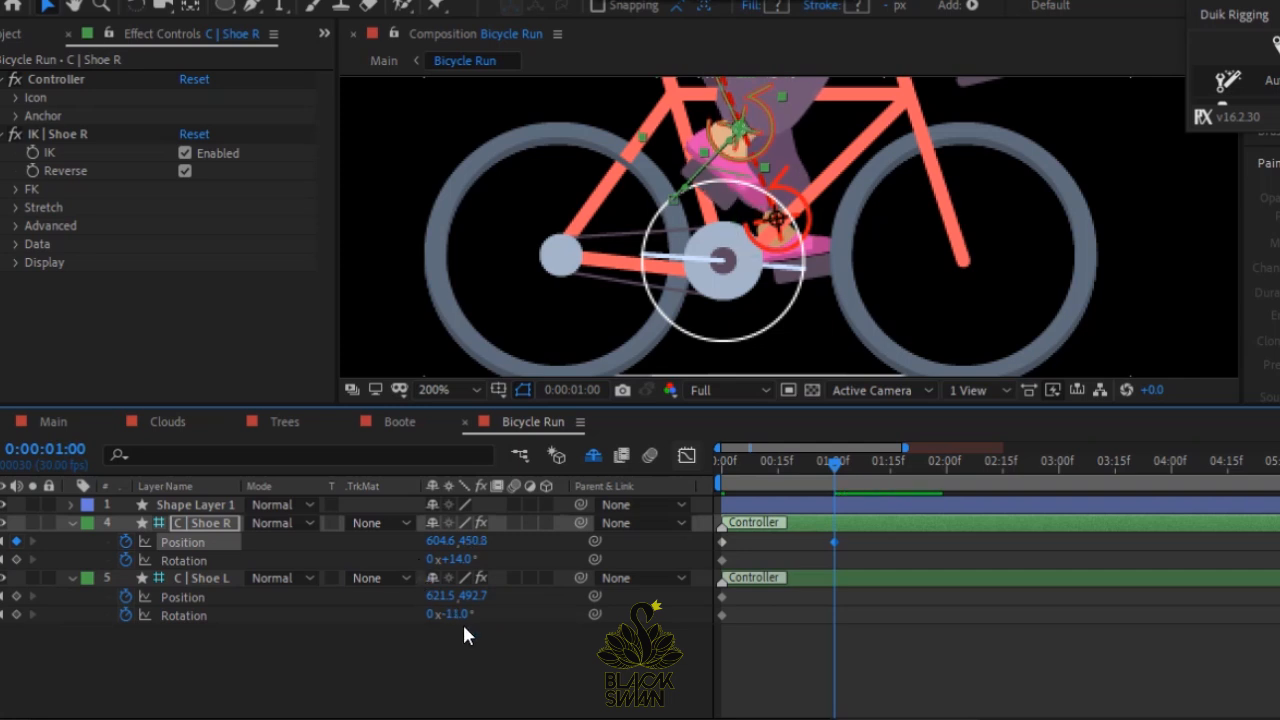
{"action": "mouse_move", "coordinate": [467, 570]}
{"action": "left_mouse_down"}
{"action": "mouse_move", "coordinate": [426, 572]}
{"action": "mouse_move", "coordinate": [461, 560]}
{"action": "left_mouse_up"}
Nudge the C | Shoe R controller backward and up to position 590.6, 446.3 at the one-second keyframe.
{"action": "key", "text": "Left"}
{"action": "key", "text": "Left"}
{"action": "key", "text": "Left"}
{"action": "key", "text": "Left"}
{"action": "key", "text": "Left"}
{"action": "key", "text": "Left"}
{"action": "key", "text": "Left"}
{"action": "key", "text": "Left"}
{"action": "key", "text": "Left"}
{"action": "key", "text": "Left"}
{"action": "key", "text": "Left"}
{"action": "key", "text": "Left"}
{"action": "key", "text": "Left"}
{"action": "key", "text": "Left"}
{"action": "key", "text": "Left"}
{"action": "key", "text": "Left"}
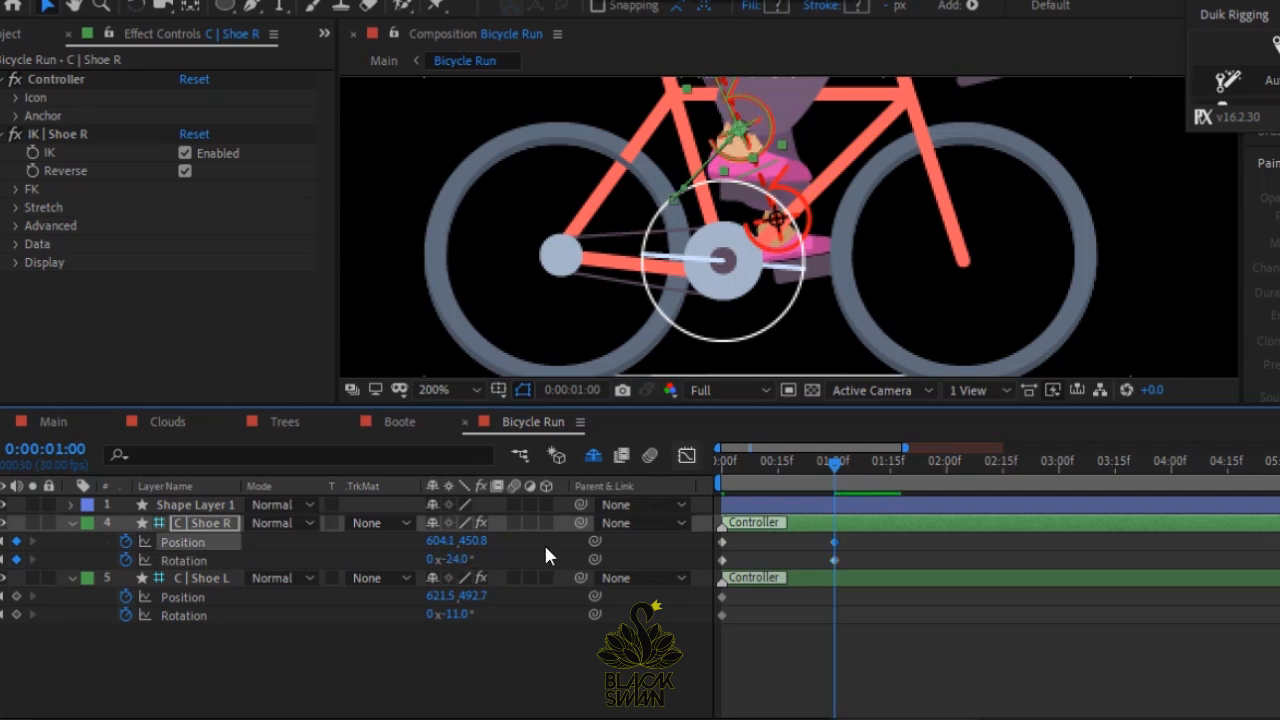
{"action": "key", "text": "Left"}
{"action": "key", "text": "Left"}
{"action": "key", "text": "Left"}
{"action": "key", "text": "Left"}
{"action": "key", "text": "Left"}
{"action": "key", "text": "Left"}
{"action": "key", "text": "Left"}
{"action": "key", "text": "Left"}
{"action": "key", "text": "Left"}
{"action": "key", "text": "Left"}
{"action": "key", "text": "Left"}
{"action": "key", "text": "Left"}
{"action": "key", "text": "Left"}
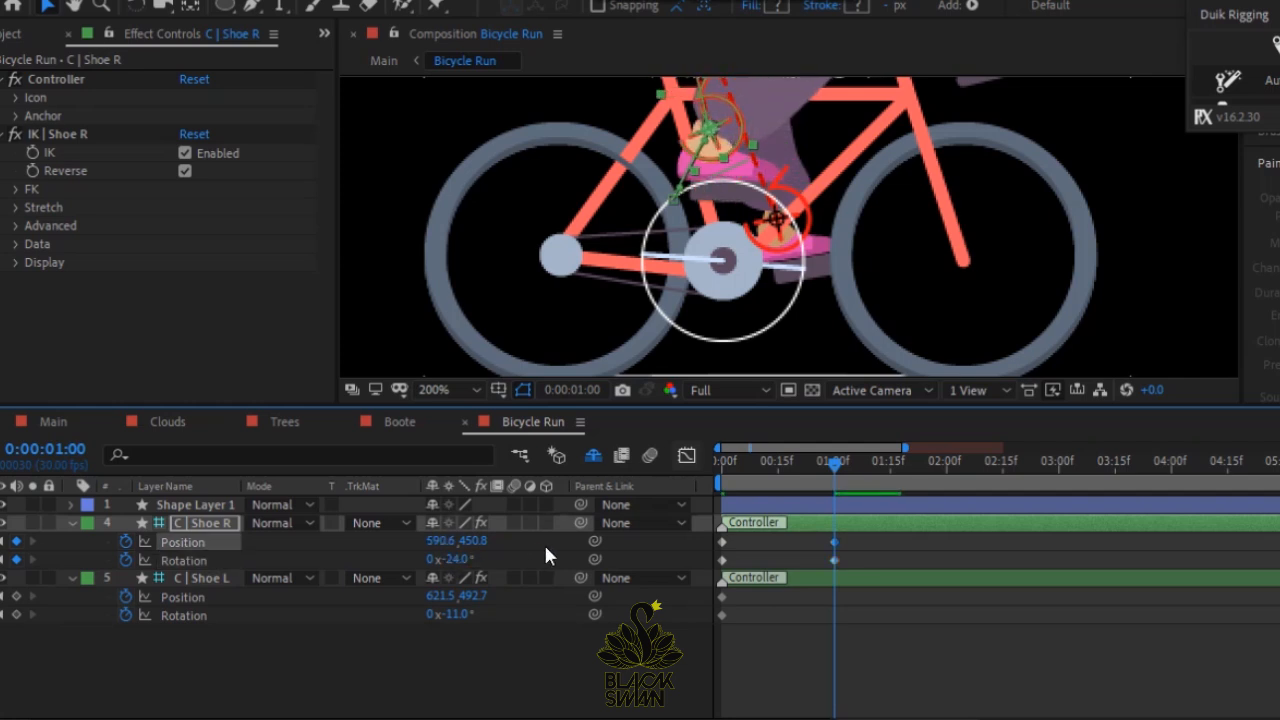
{"action": "key", "text": "Up"}
{"action": "key", "text": "Up"}
{"action": "key", "text": "Up"}
{"action": "key", "text": "Up"}
{"action": "key", "text": "Up"}
{"action": "key", "text": "Up"}
{"action": "key", "text": "Up"}
{"action": "key", "text": "Up"}
{"action": "key", "text": "Up"}
{"action": "key", "text": "Right"}
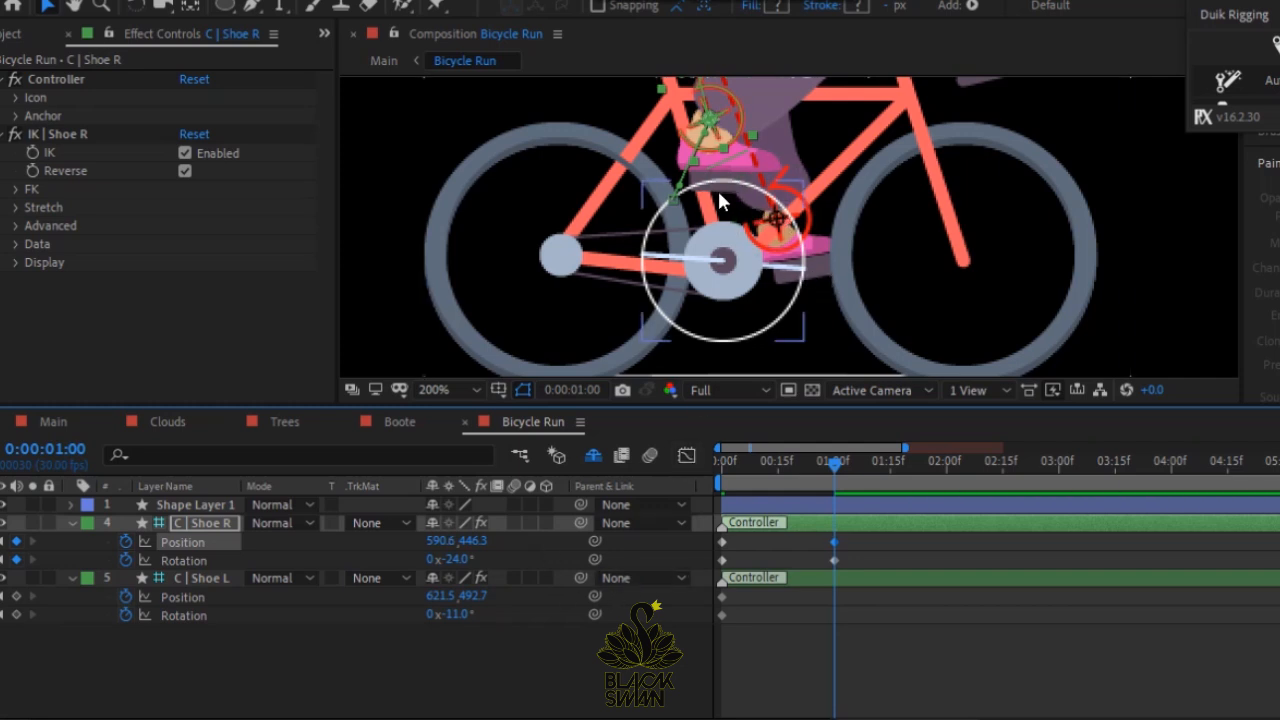
Raise the C | Shoe R controller slightly to position 590.6, 445.8 at the one-second keyframe.
{"action": "key", "text": "Up"}
{"action": "key", "text": "space"}
{"action": "left_click_drag", "start_coordinate": [778, 170], "coordinate": [856, 300]}
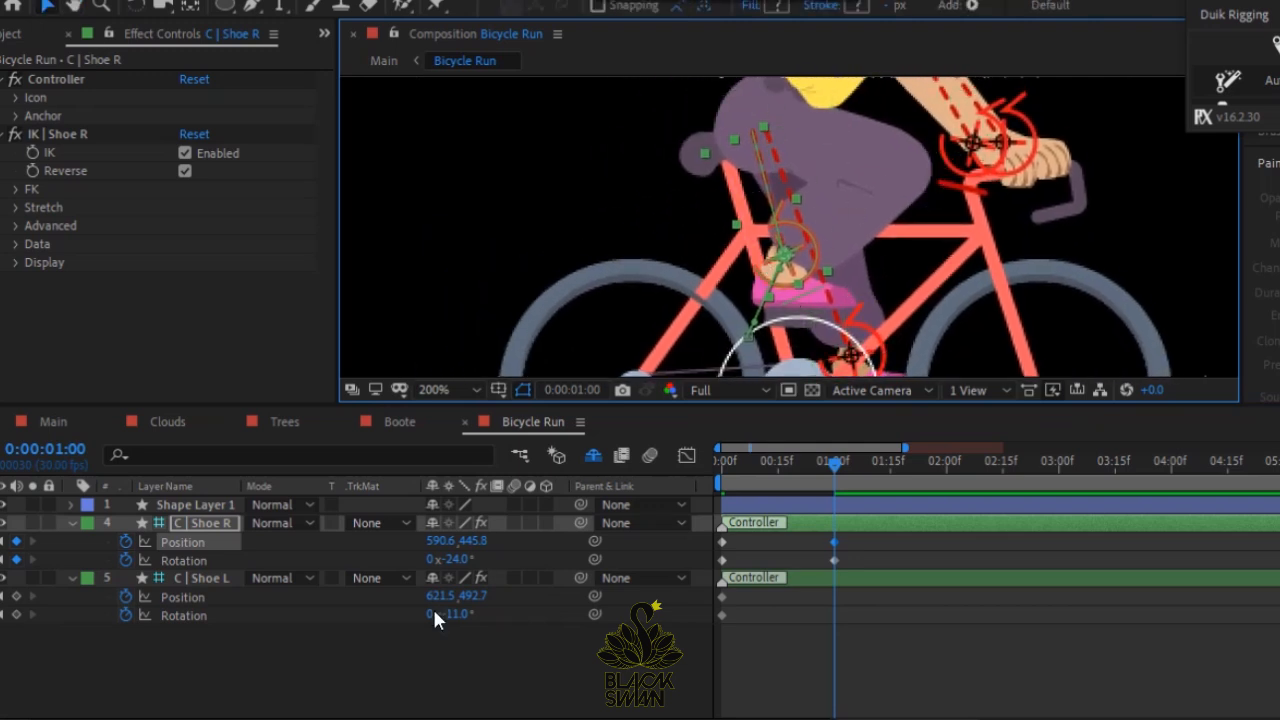
{"action": "key", "text": "space"}
{"action": "left_click_drag", "start_coordinate": [793, 298], "coordinate": [783, 166]}
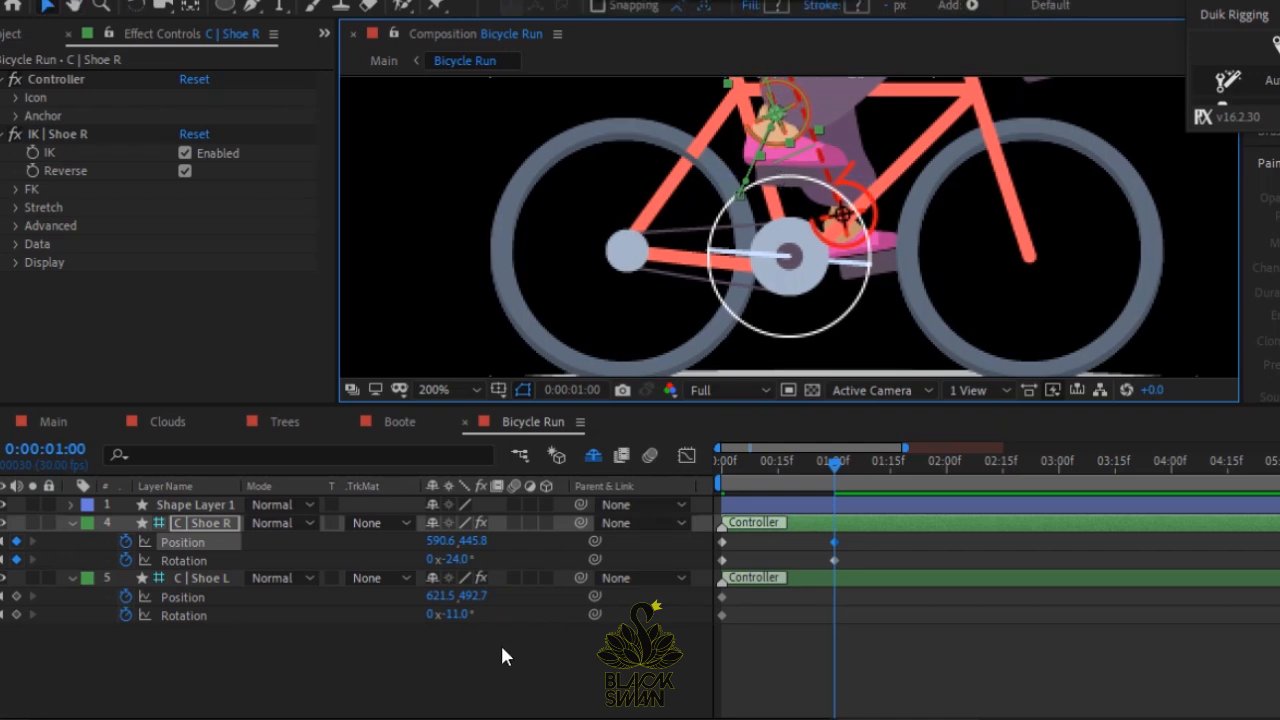
Keyframe C | Shoe R to position 621.1, 490.8 and -38° at 0:00:02:00, and to 591.1, 520.8 and -27° at 0:00:03:00.
{"action": "left_click_drag", "start_coordinate": [836, 467], "coordinate": [948, 464]}
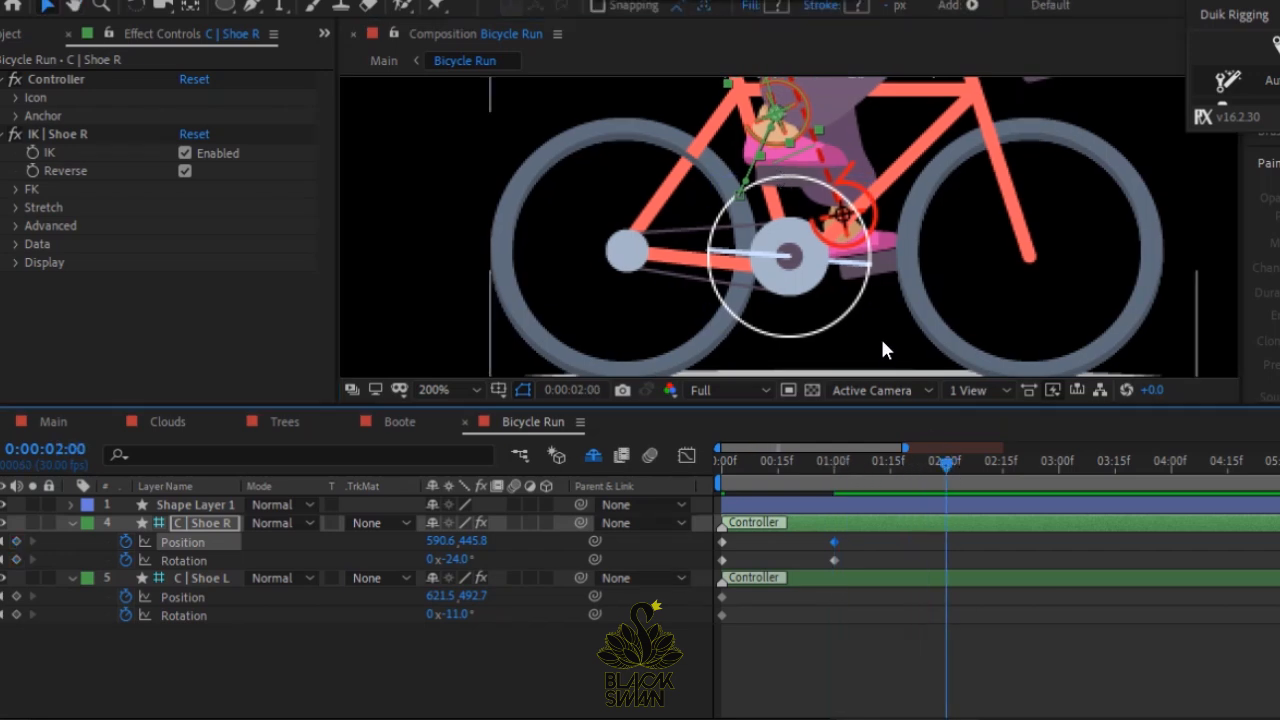
{"action": "left_click_drag", "start_coordinate": [455, 538], "coordinate": [448, 568]}
{"action": "mouse_move", "coordinate": [473, 544]}
{"action": "left_mouse_down"}
{"action": "mouse_move", "coordinate": [442, 550]}
{"action": "mouse_move", "coordinate": [492, 538]}
{"action": "left_mouse_up"}
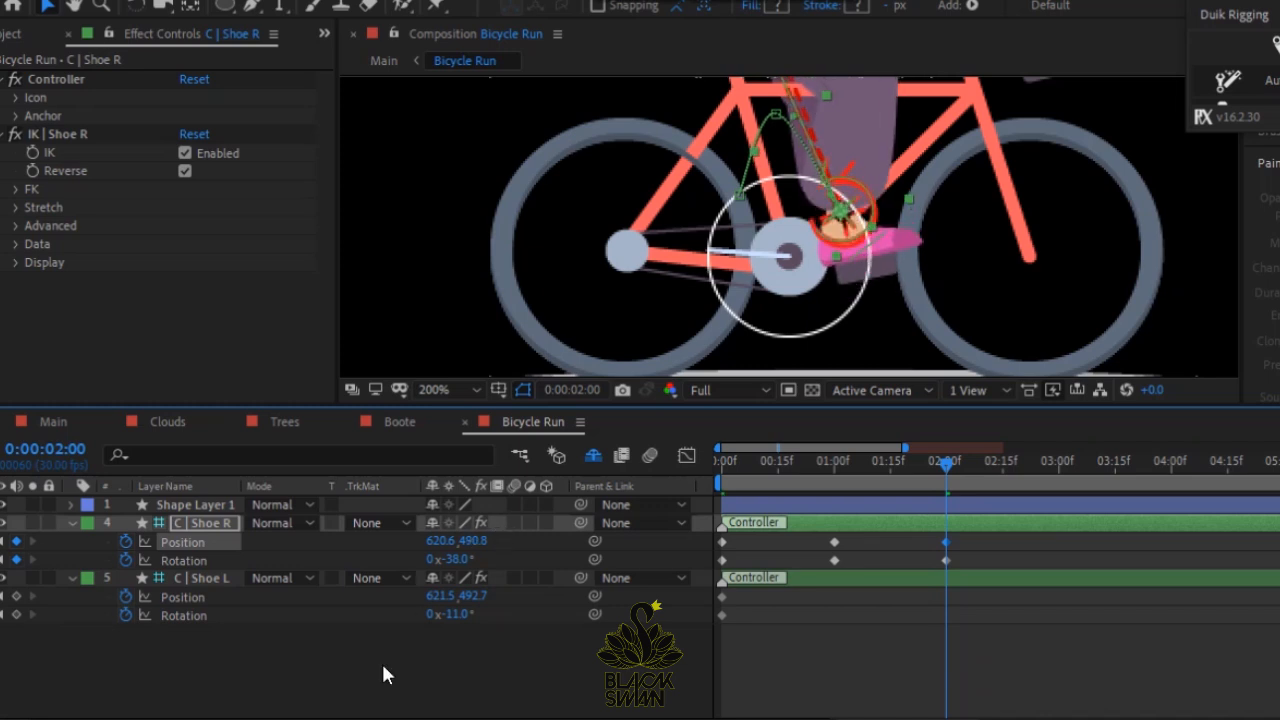
{"action": "key", "text": "Right"}
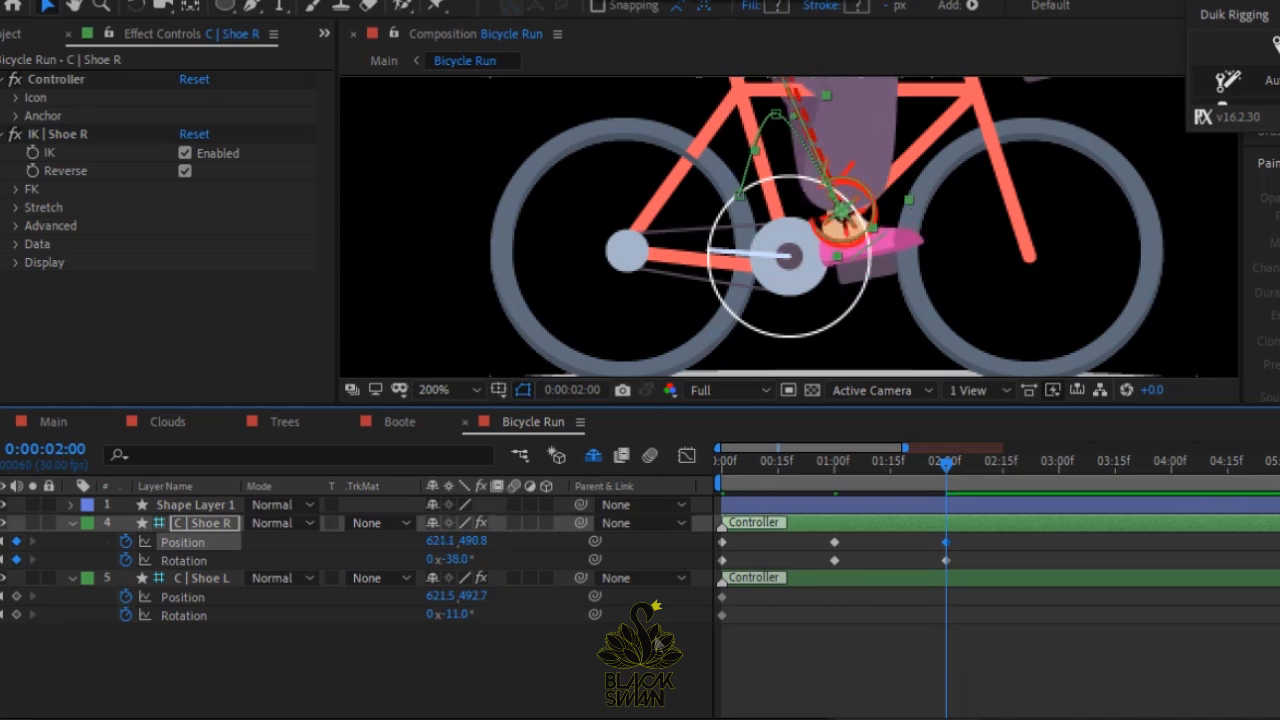
{"action": "left_click", "coordinate": [1057, 467]}
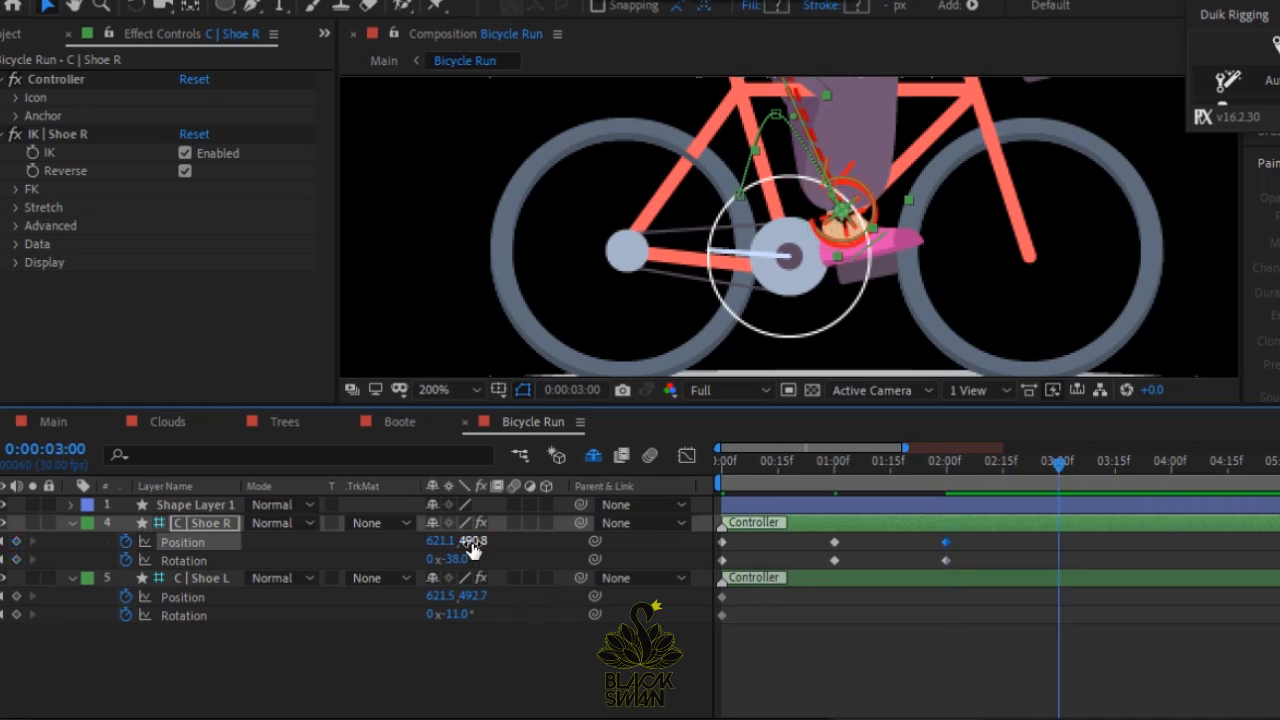
{"action": "mouse_move", "coordinate": [474, 541]}
{"action": "left_mouse_down"}
{"action": "mouse_move", "coordinate": [550, 533]}
{"action": "mouse_move", "coordinate": [503, 549]}
{"action": "mouse_move", "coordinate": [399, 546]}
{"action": "mouse_move", "coordinate": [468, 560]}
{"action": "mouse_move", "coordinate": [469, 540]}
{"action": "mouse_move", "coordinate": [456, 540]}
{"action": "left_mouse_up"}
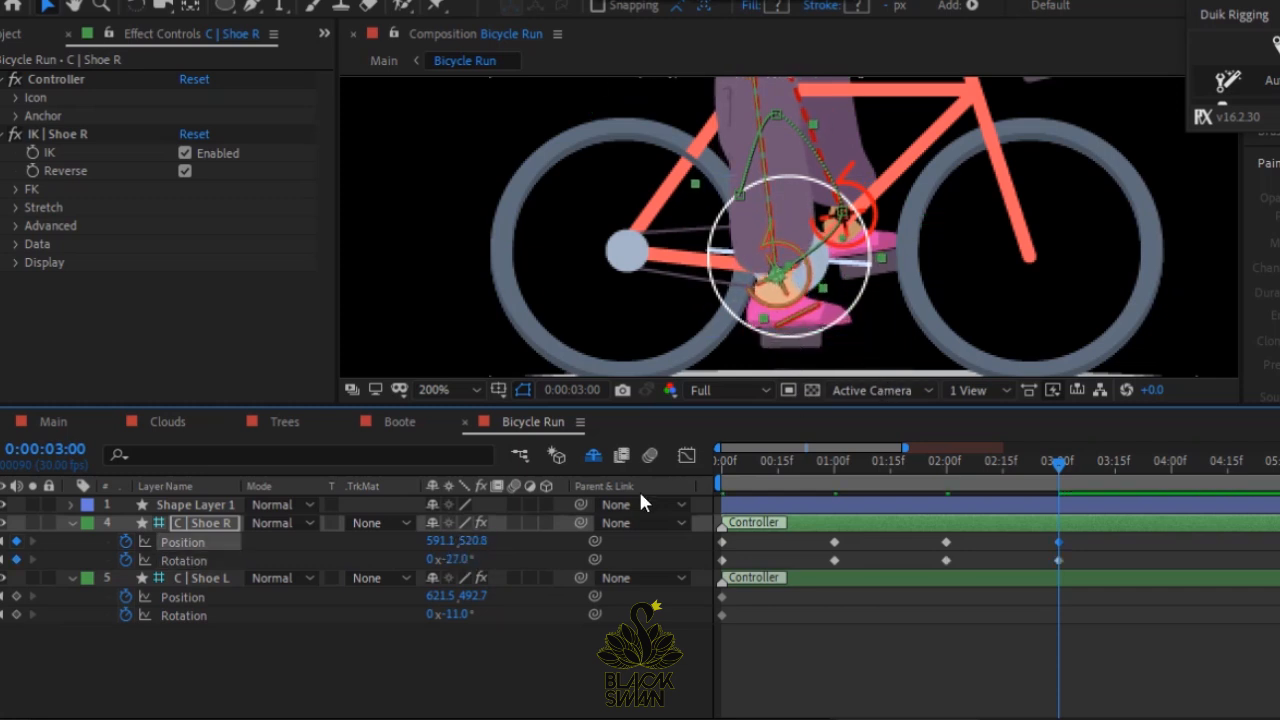
Copy the starting position and rotation keyframes of C | Shoe R to 0:00:04:00 and preview the motion.
{"action": "left_click", "coordinate": [1168, 468]}
{"action": "left_click_drag", "start_coordinate": [742, 537], "coordinate": [714, 569]}
{"action": "key", "text": "ctrl+c"}
{"action": "key", "text": "ctrl+v"}
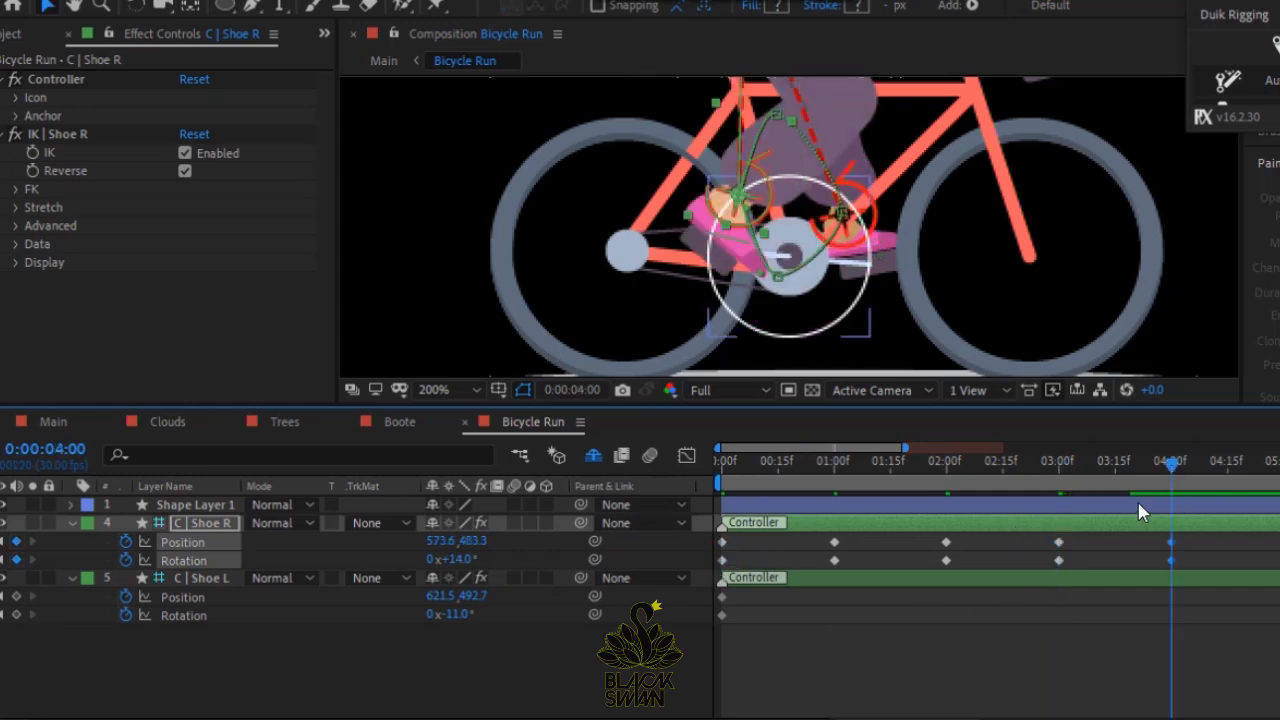
{"action": "left_click", "coordinate": [941, 460]}
{"action": "key", "text": "space"}
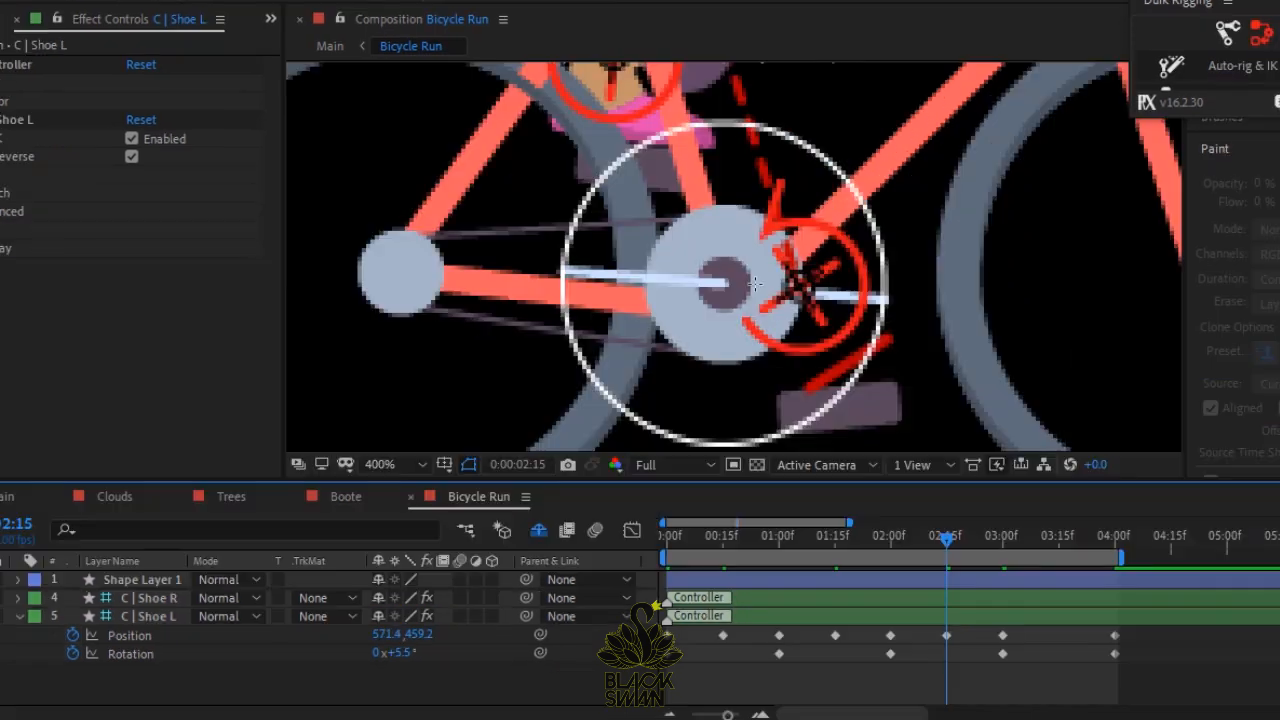
Draw an unfilled square guide inside the circle and nudge it until it is centred on the crank axle.
{"action": "left_click_drag", "start_coordinate": [600, 175], "coordinate": [836, 409]}
{"action": "left_click", "coordinate": [134, 580]}
{"action": "key", "text": "Up"}
{"action": "key", "text": "Up"}
{"action": "key", "text": "Right"}
{"action": "key", "text": "Right"}
{"action": "key", "text": "Right"}
{"action": "key", "text": "Up"}
{"action": "key", "text": "Up"}
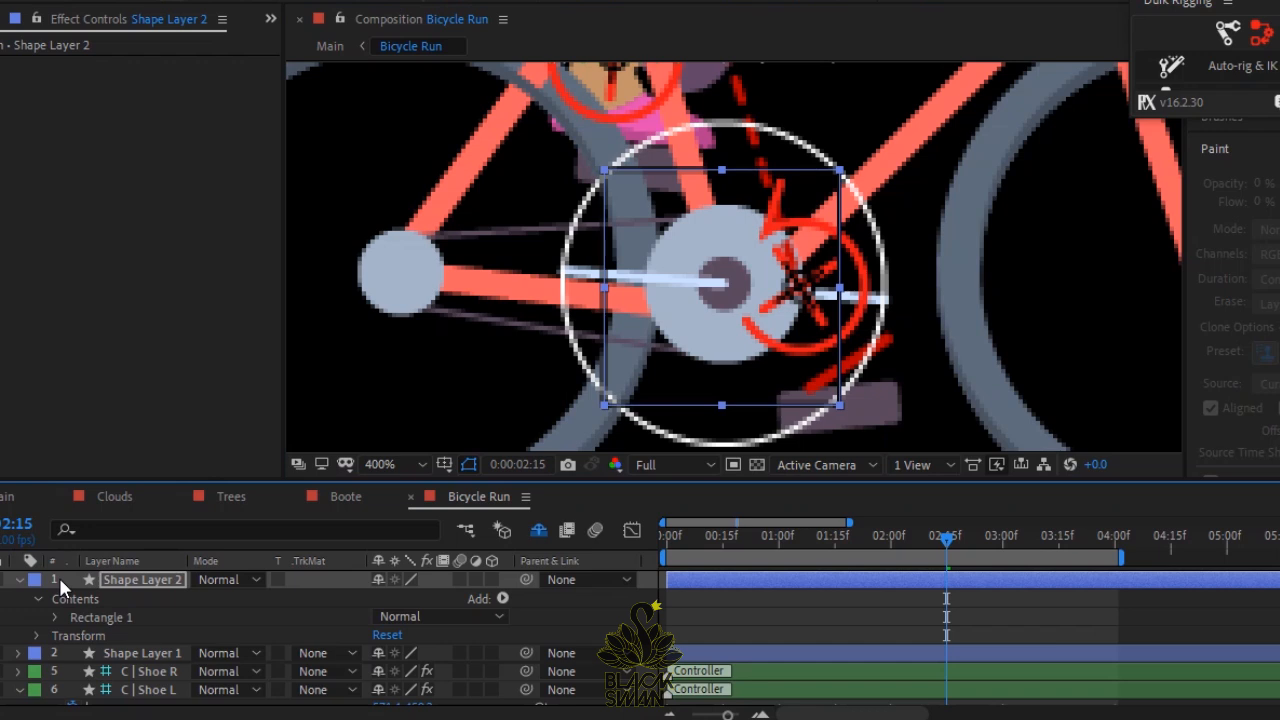
Reveal the C | Shoe L keyframes and change the square guide's stroke colour to yellow.
{"action": "left_click", "coordinate": [163, 690]}
{"action": "key", "text": "u"}
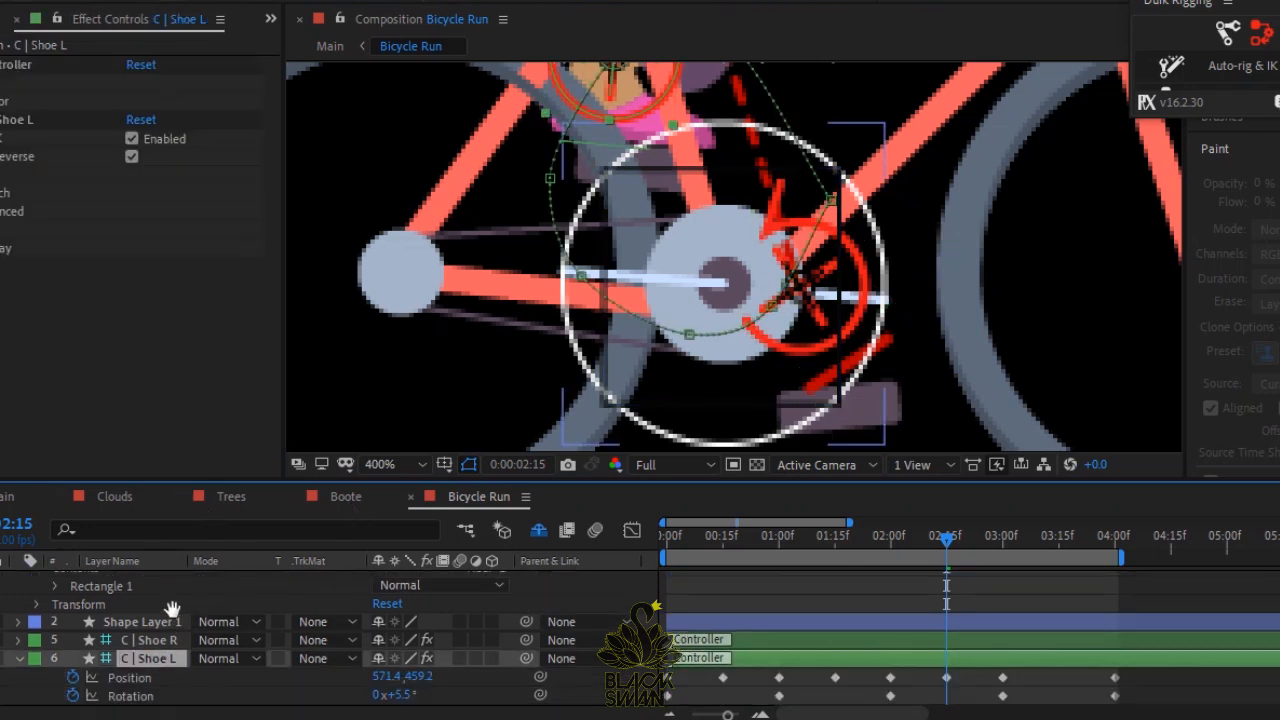
{"action": "scroll", "coordinate": [171, 608], "scroll_direction": "up", "scroll_amount": 2}
{"action": "left_click", "coordinate": [140, 580]}
{"action": "left_click", "coordinate": [810, 2]}
{"action": "left_click", "coordinate": [1041, 583]}
{"action": "left_click", "coordinate": [1012, 350]}
{"action": "left_click", "coordinate": [1210, 352]}
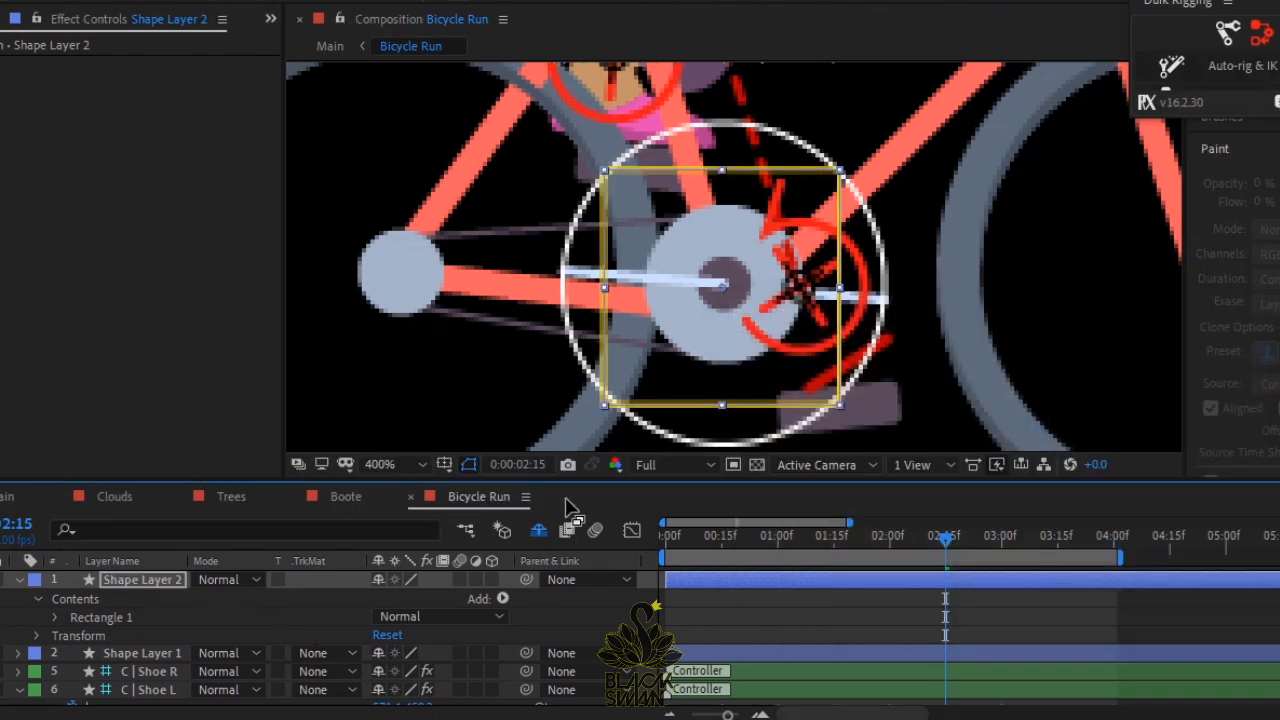
{"action": "key", "text": "comma"}
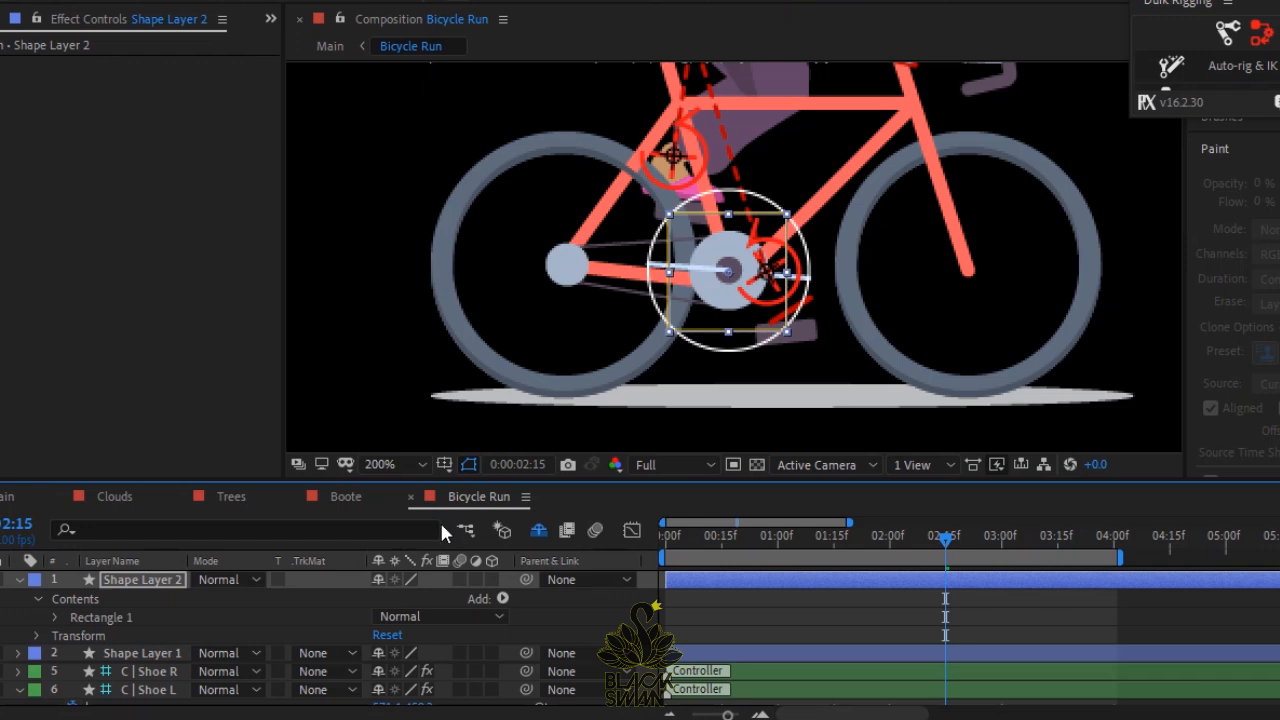
Temporarily reveal the shy layers to turn off the Bicycle layer's visibility, leaving the pedals and feet in view.
{"action": "left_click", "coordinate": [539, 530]}
{"action": "left_click_drag", "start_coordinate": [184, 475], "coordinate": [166, 431]}
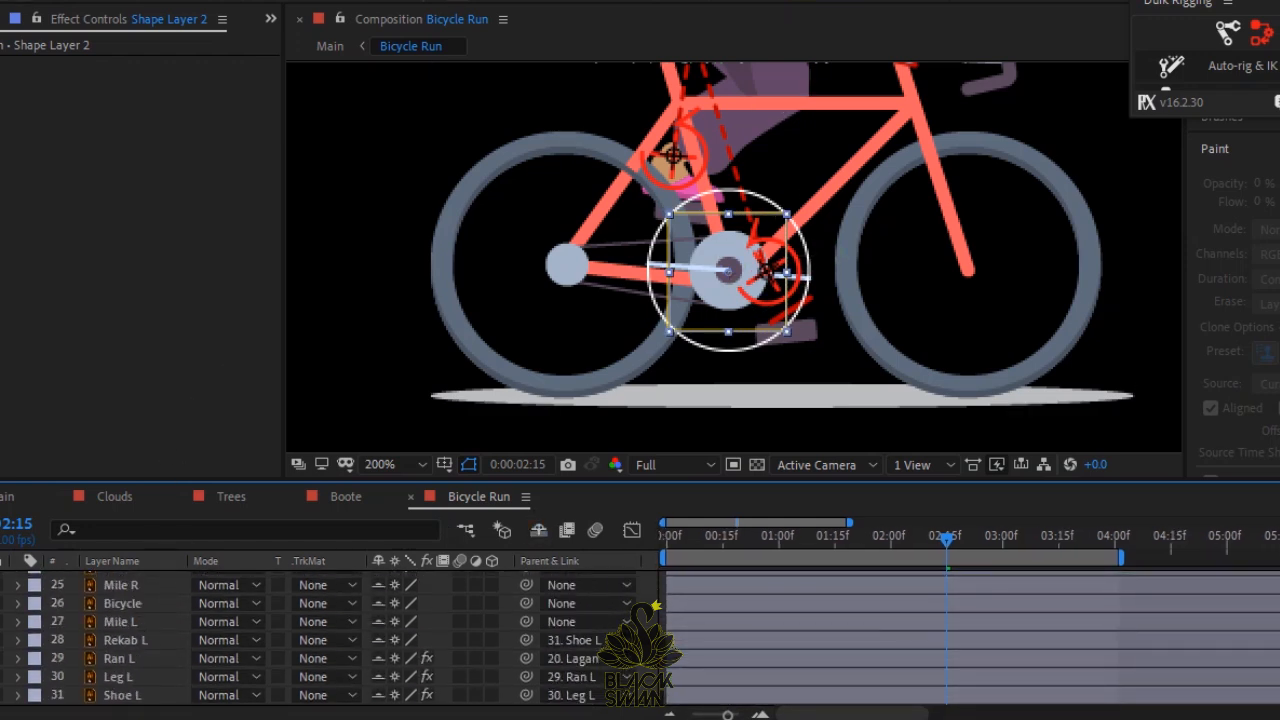
{"action": "left_click", "coordinate": [2, 603]}
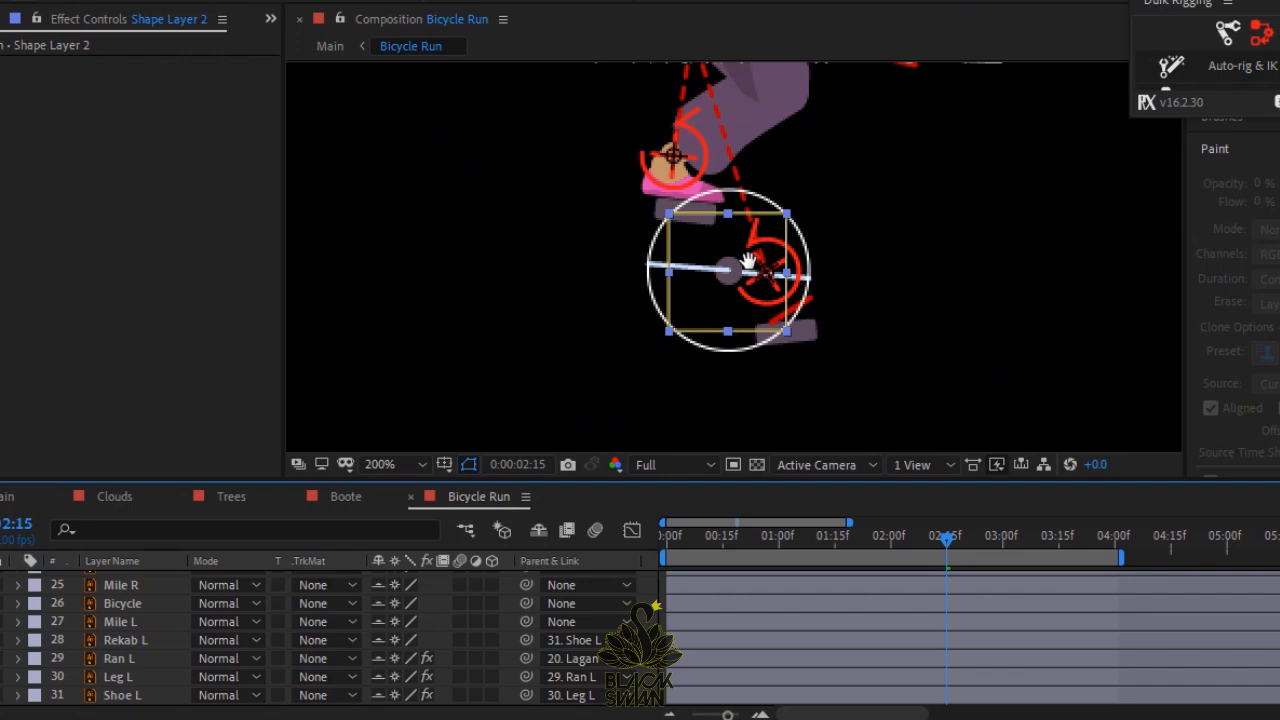
{"action": "key", "text": "period"}
{"action": "left_click", "coordinate": [539, 530]}
{"action": "left_click_drag", "start_coordinate": [517, 642], "coordinate": [392, 685]}
At 0:00:00:15, nudge the C | Shoe L controller forward and slightly up to position 610.9, 516.7.
{"action": "left_click", "coordinate": [1054, 543]}
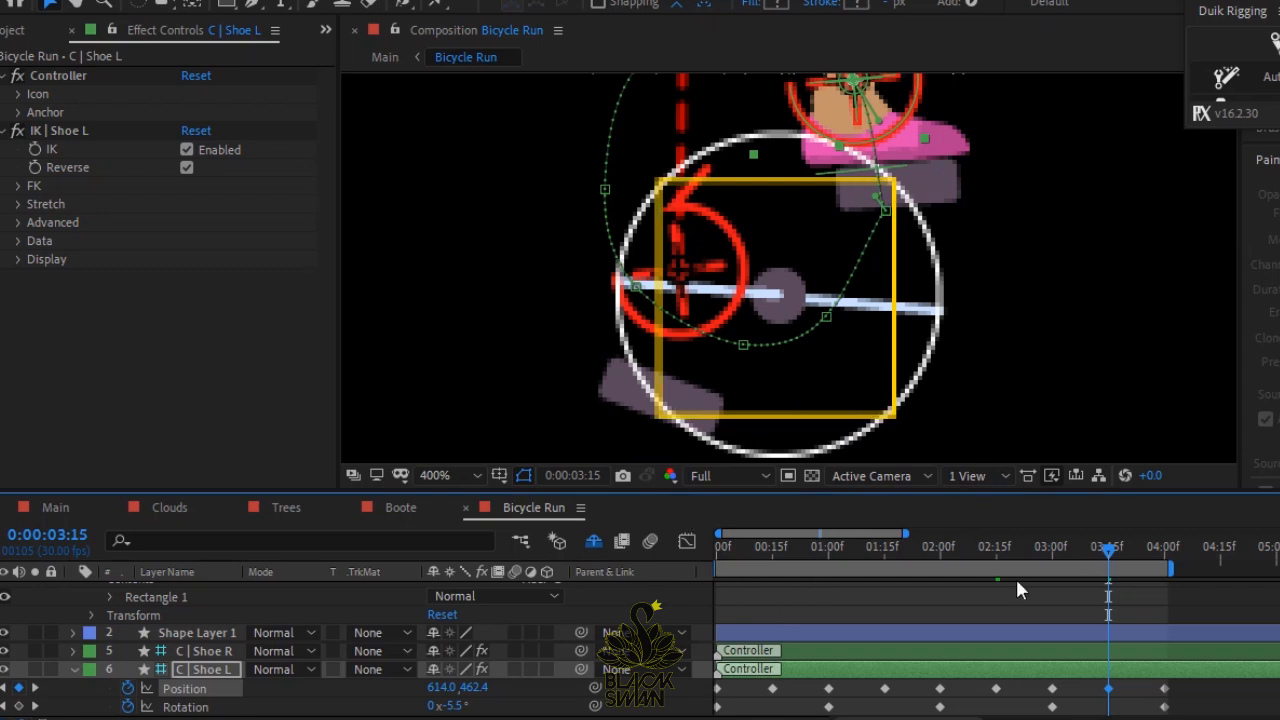
{"action": "left_click_drag", "start_coordinate": [1106, 551], "coordinate": [780, 551]}
{"action": "key", "text": "Right"}
{"action": "key", "text": "Right"}
{"action": "key", "text": "Right"}
{"action": "key", "text": "Right"}
{"action": "key", "text": "Right"}
{"action": "key", "text": "Right"}
{"action": "key", "text": "Right"}
{"action": "key", "text": "Right"}
{"action": "key", "text": "Up"}
{"action": "key", "text": "Up"}
{"action": "key", "text": "Right"}
{"action": "key", "text": "Right"}
{"action": "key", "text": "Right"}
{"action": "key", "text": "Right"}
{"action": "key", "text": "Right"}
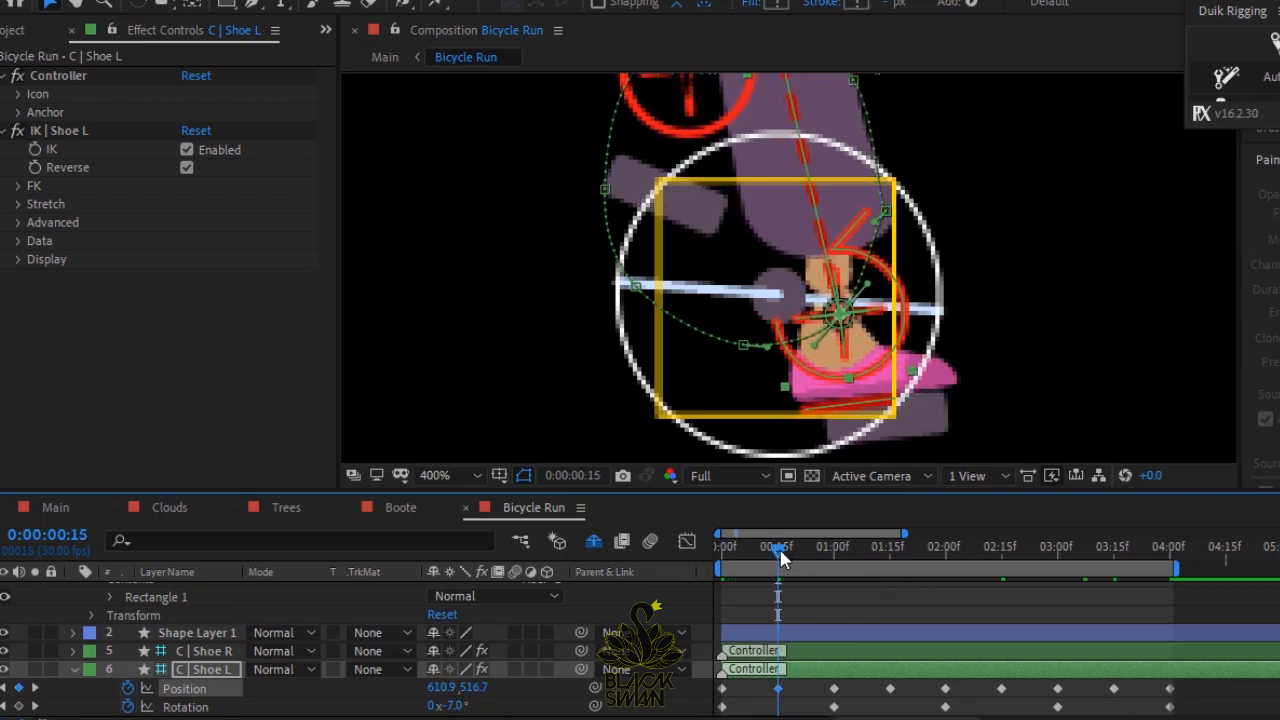
At 0:00:01:15, nudge the C | Shoe L controller slightly down to line its pedal up with the guide square.
{"action": "left_click", "coordinate": [891, 558]}
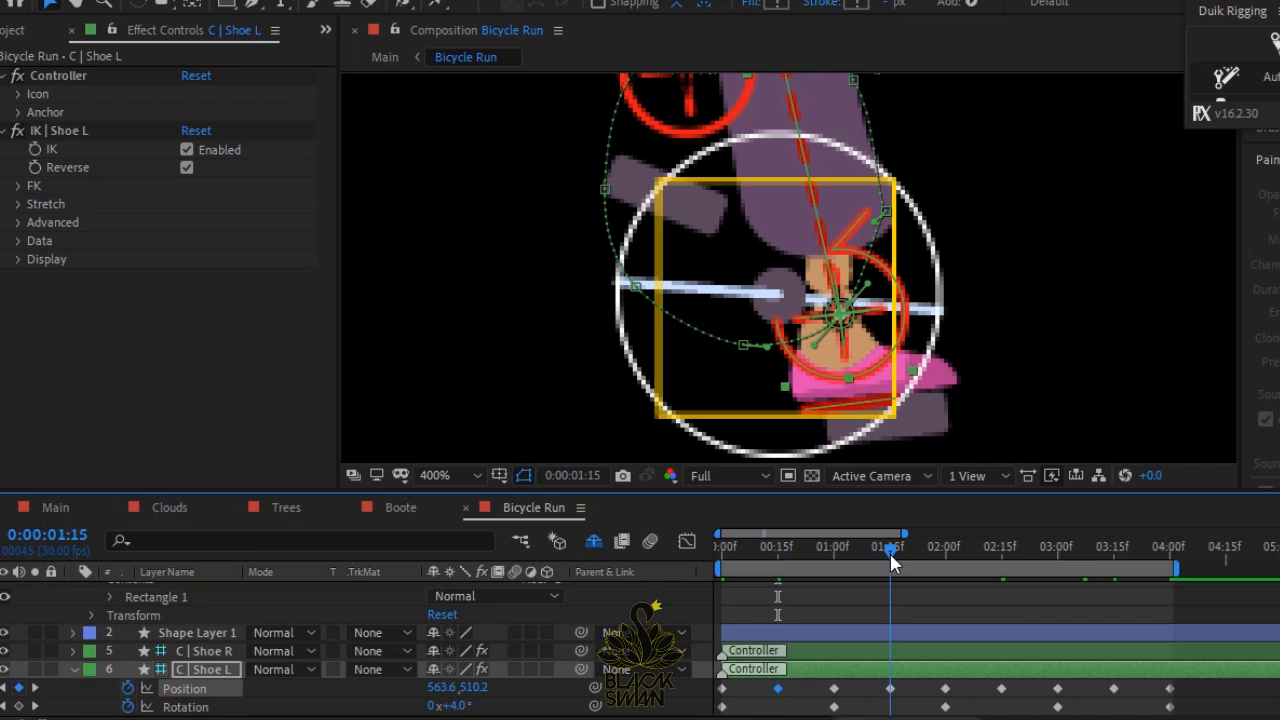
{"action": "left_click", "coordinate": [934, 174]}
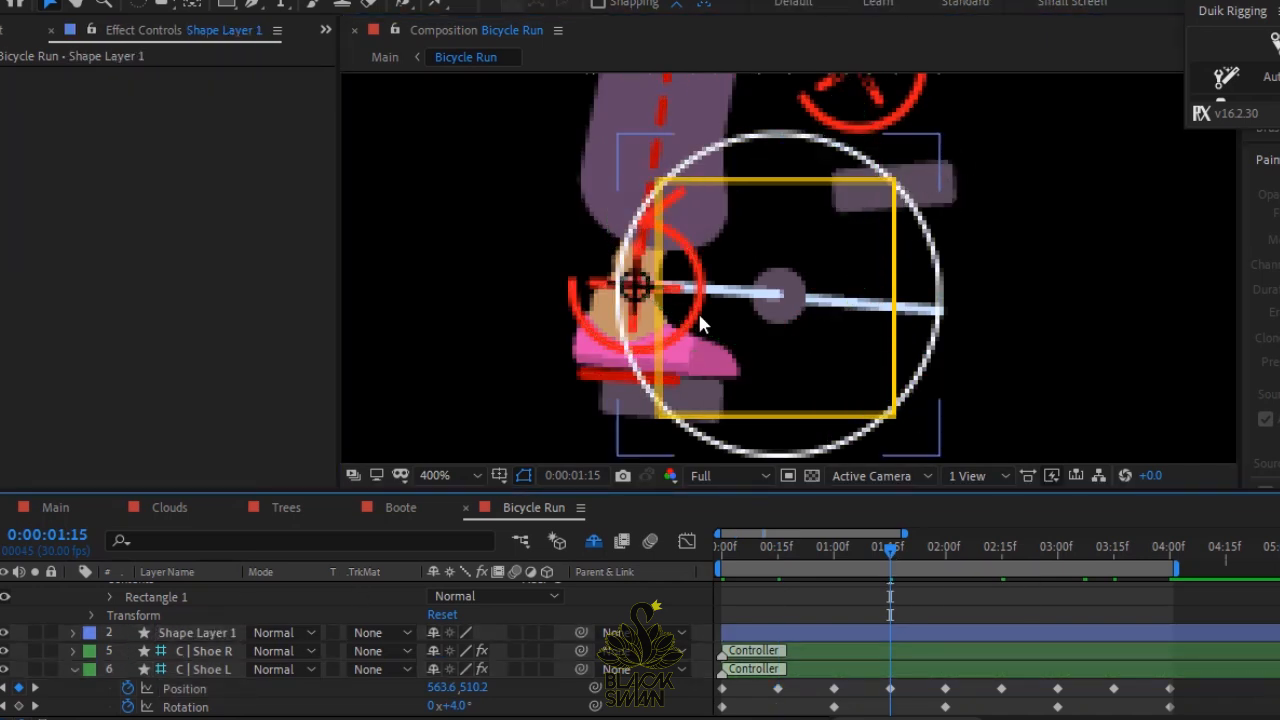
{"action": "left_click", "coordinate": [840, 670]}
{"action": "key", "text": "Down"}
{"action": "key", "text": "Down"}
{"action": "key", "text": "Down"}
{"action": "key", "text": "Down"}
{"action": "key", "text": "Down"}
{"action": "key", "text": "Down"}
{"action": "key", "text": "Down"}
{"action": "key", "text": "Down"}
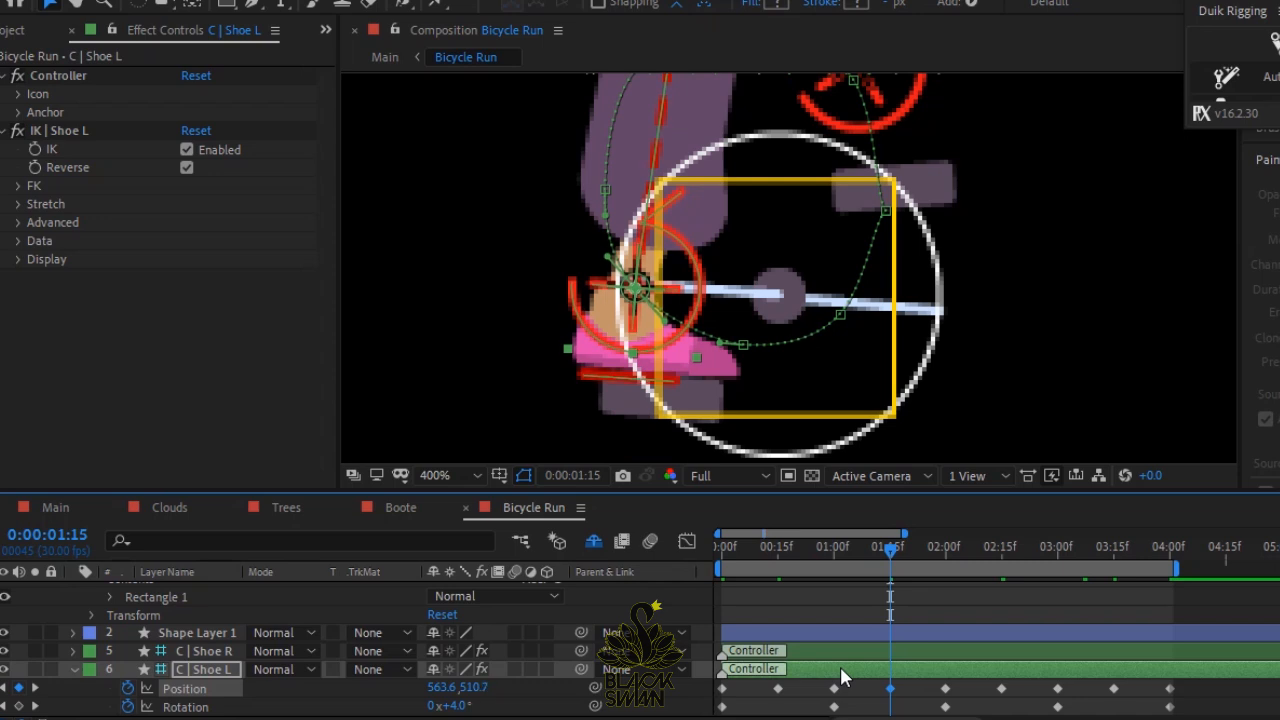
Check the left foot against the guide square at 0:00:02:15 and 0:00:03:15, and collapse the C | Shoe L properties.
{"action": "left_click", "coordinate": [1002, 548]}
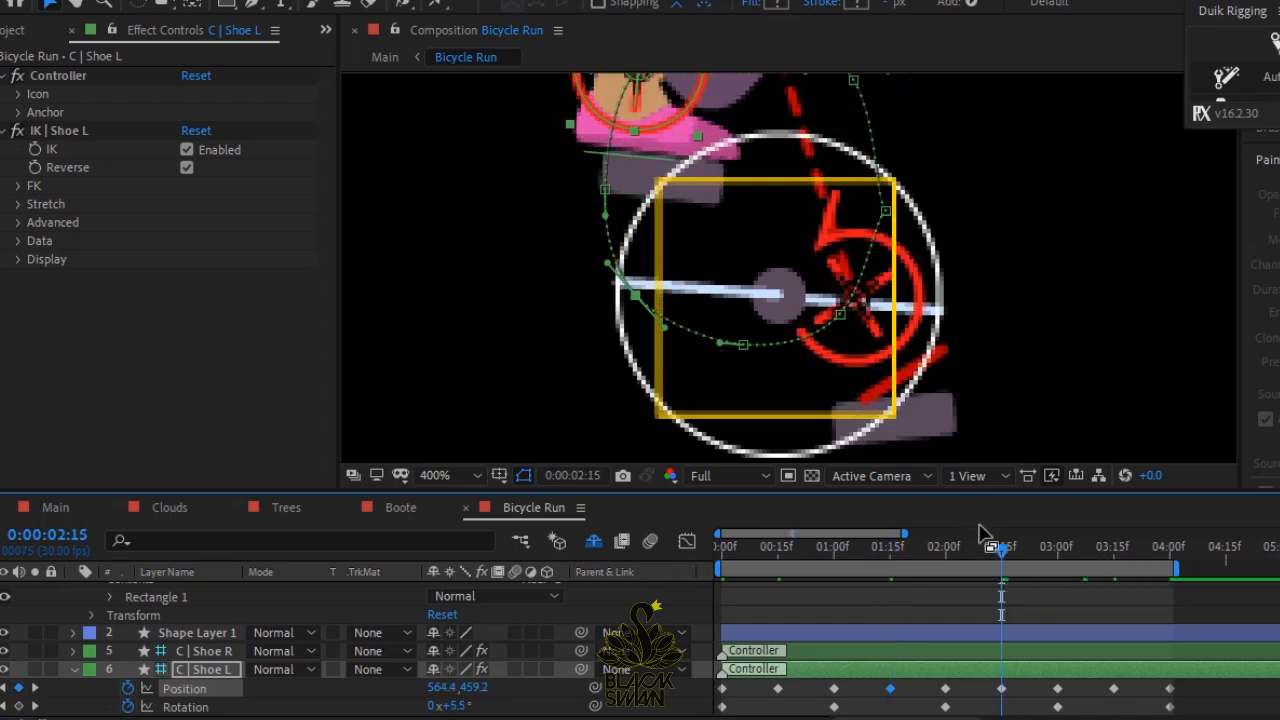
{"action": "left_click", "coordinate": [1116, 566]}
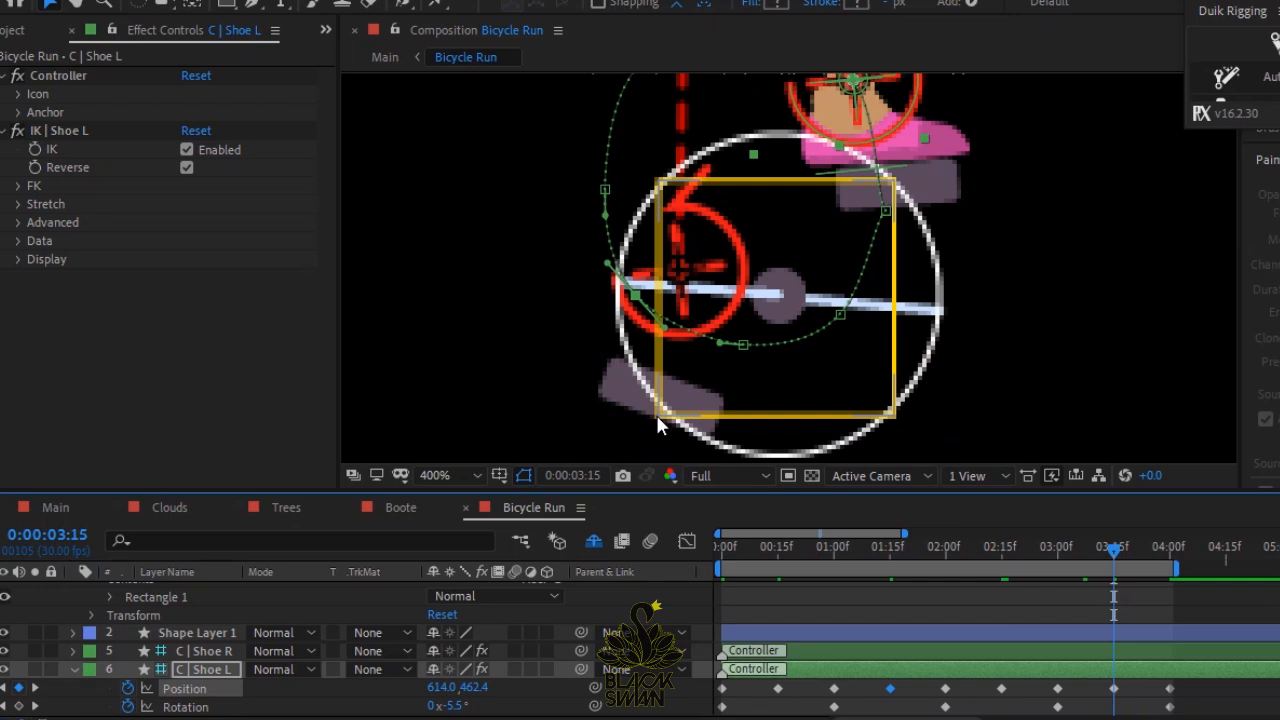
{"action": "key", "text": "comma"}
{"action": "key", "text": "comma"}
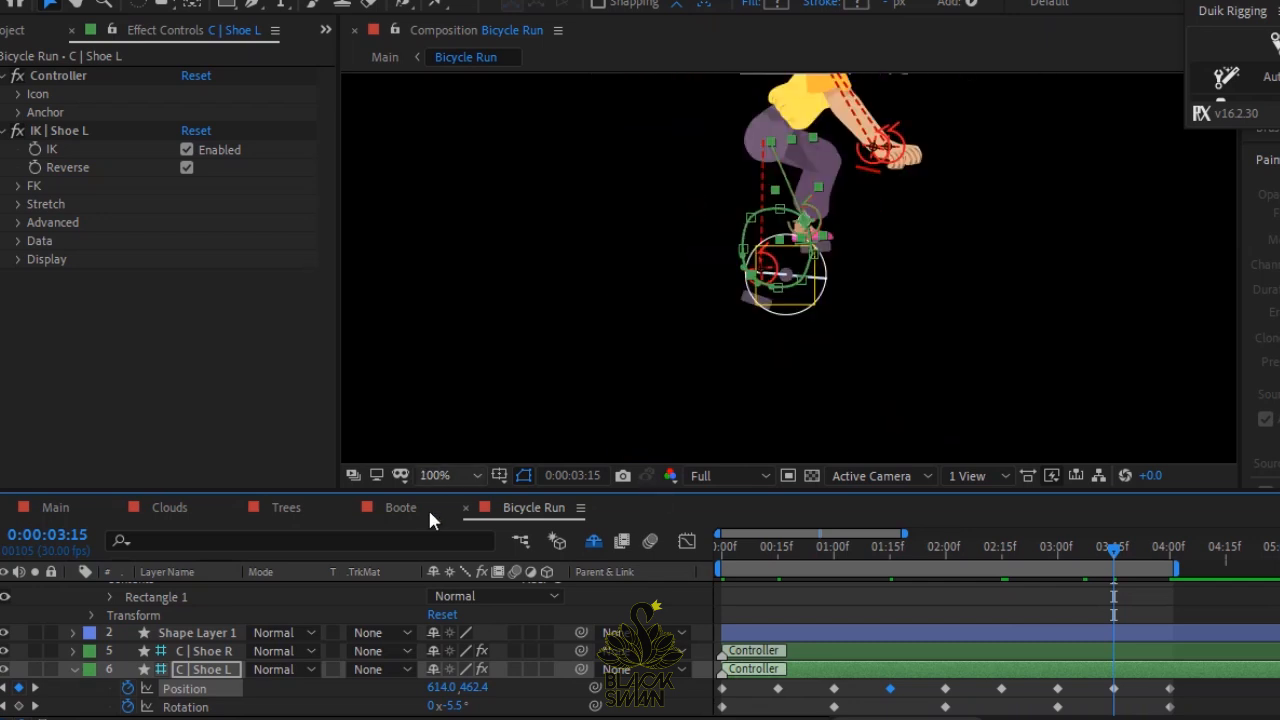
{"action": "left_click", "coordinate": [74, 669]}
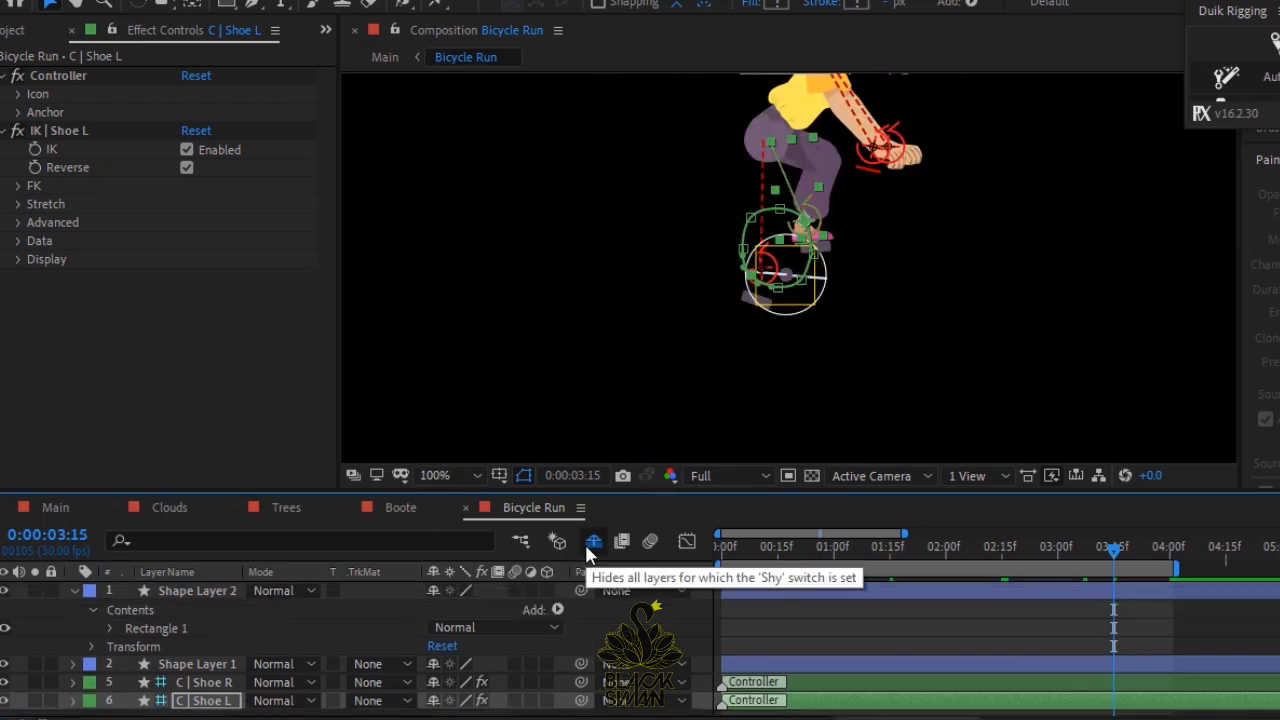
{"action": "left_click", "coordinate": [834, 556]}
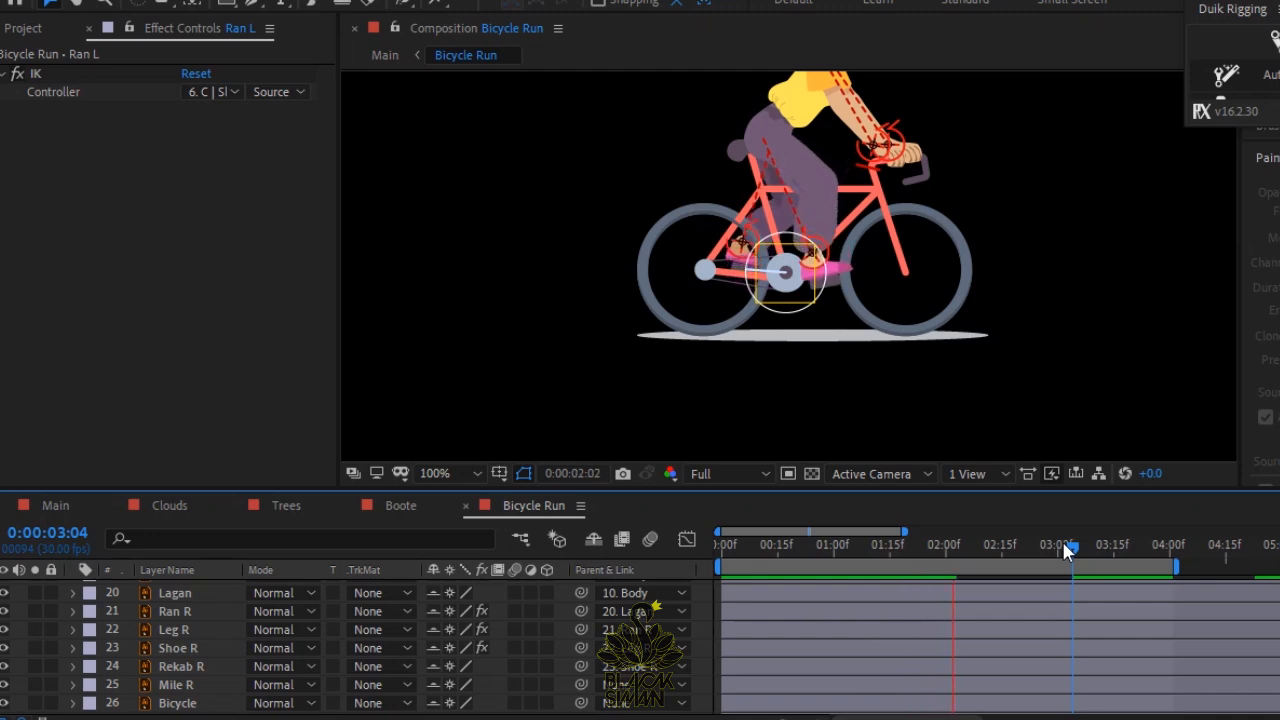
Hide the shy layers and reveal the keyframes of both the C | Shoe R and C | Shoe L controllers.
{"action": "left_click", "coordinate": [594, 541]}
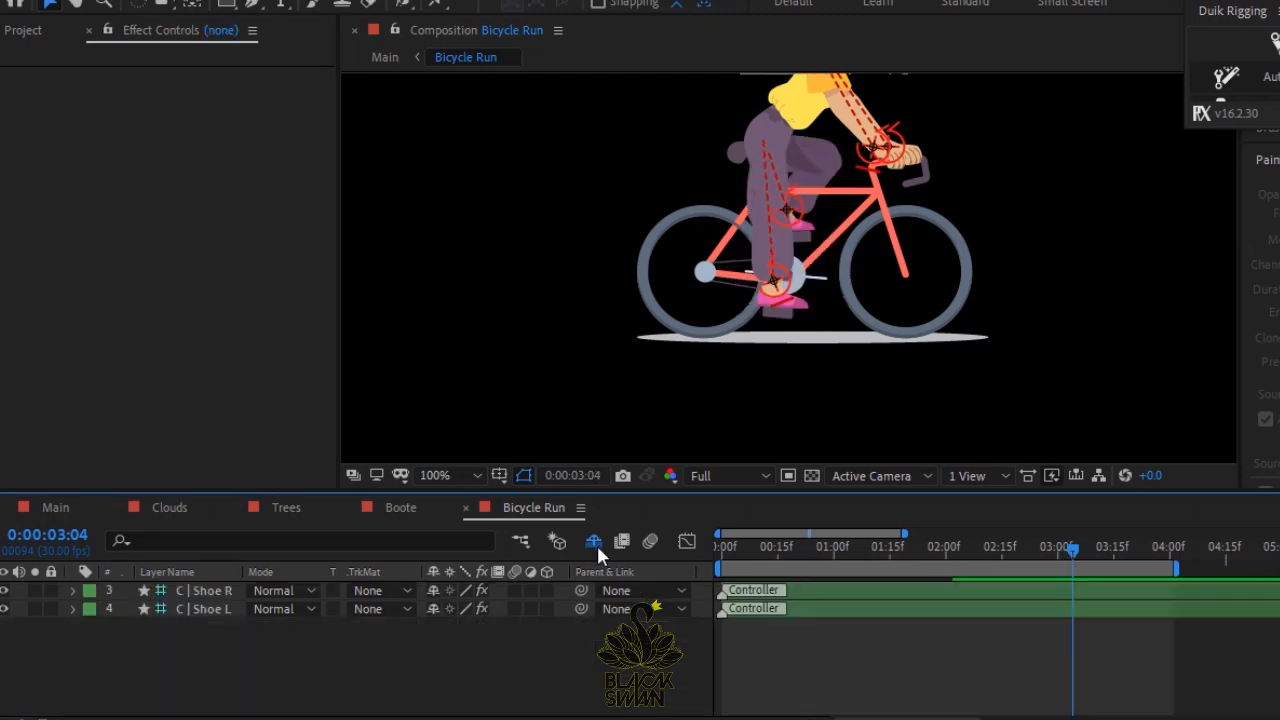
{"action": "left_click", "coordinate": [186, 609]}
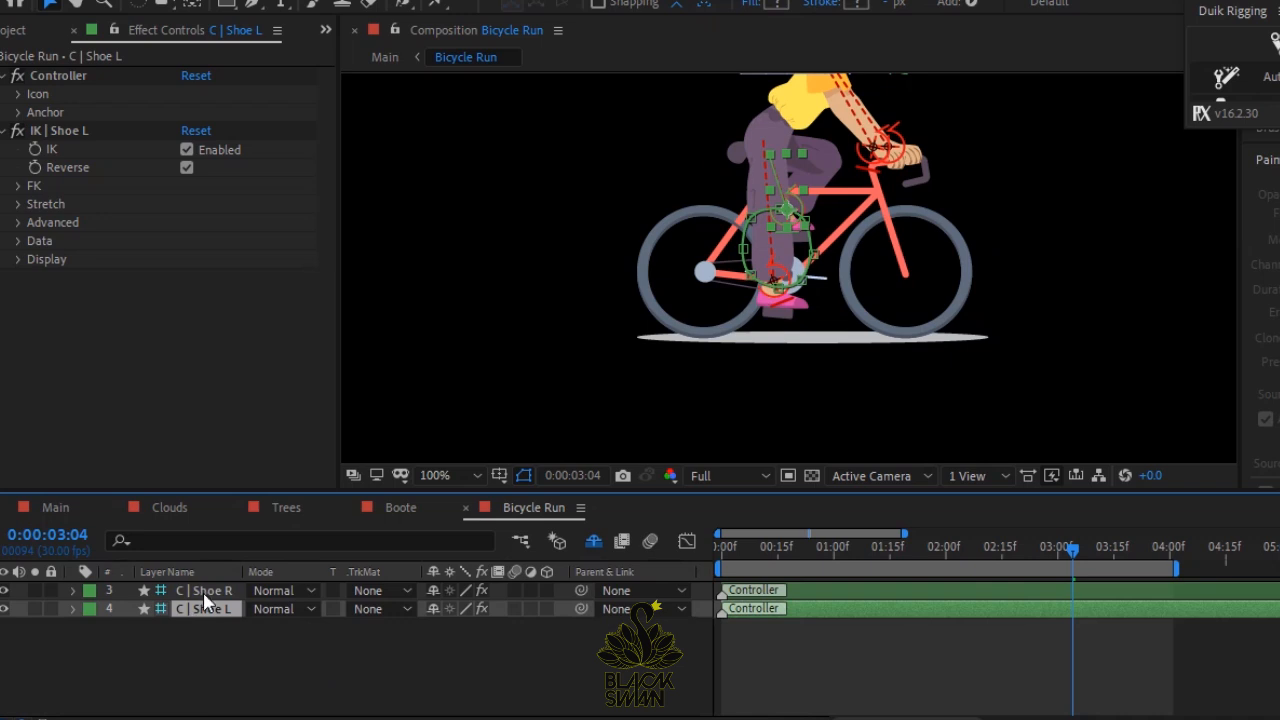
{"action": "left_click", "coordinate": [207, 597], "text": "shift"}
{"action": "key", "text": "u"}
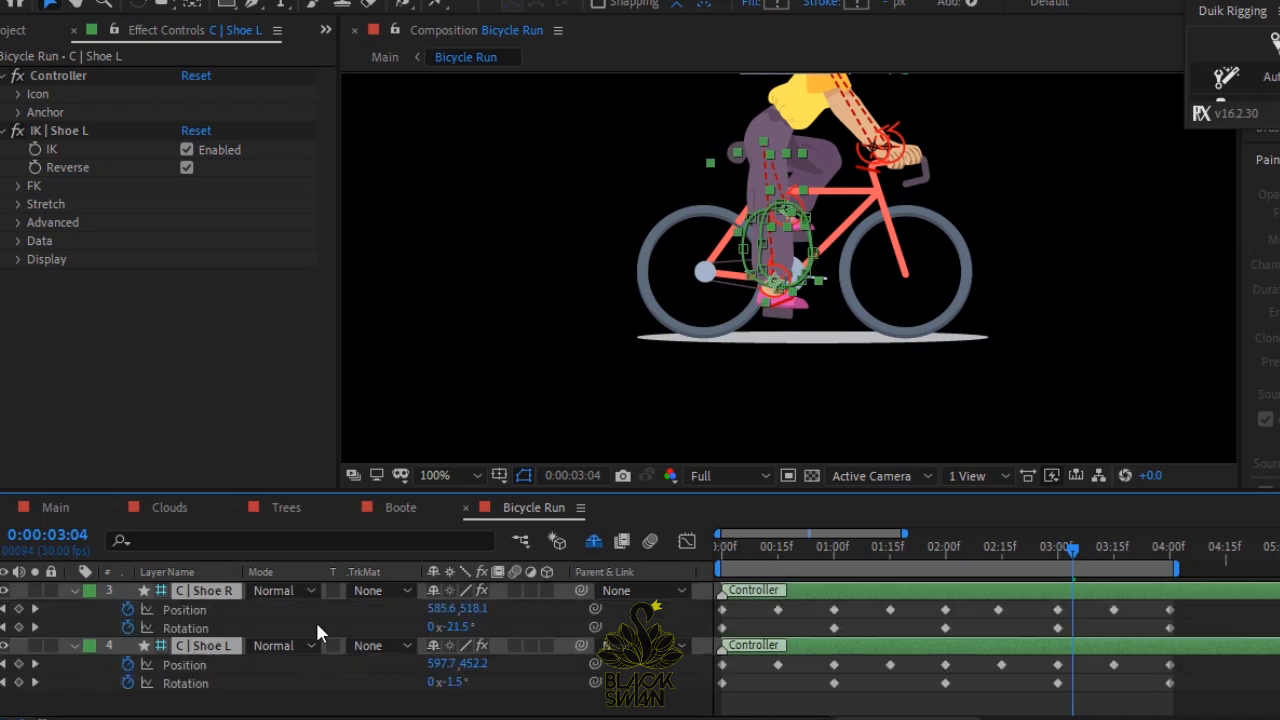
Compress all position and rotation keyframes of both shoe controllers proportionally to end at 0:00:03:00, and end the work area there.
{"action": "left_click", "coordinate": [189, 609]}
{"action": "left_click", "coordinate": [187, 627], "text": "shift"}
{"action": "left_click", "coordinate": [190, 665], "text": "shift"}
{"action": "left_click", "coordinate": [196, 688], "text": "shift"}
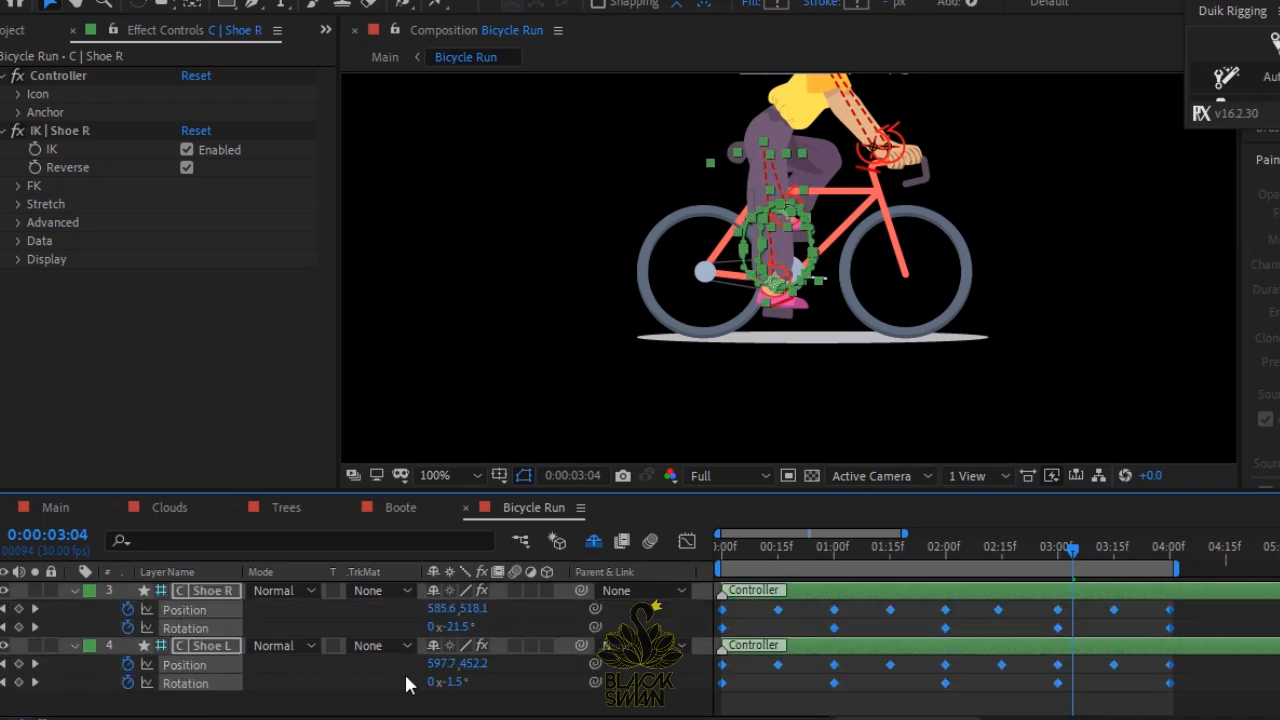
{"action": "left_click_drag", "start_coordinate": [1172, 619], "coordinate": [1057, 628]}
{"action": "key", "text": "n"}
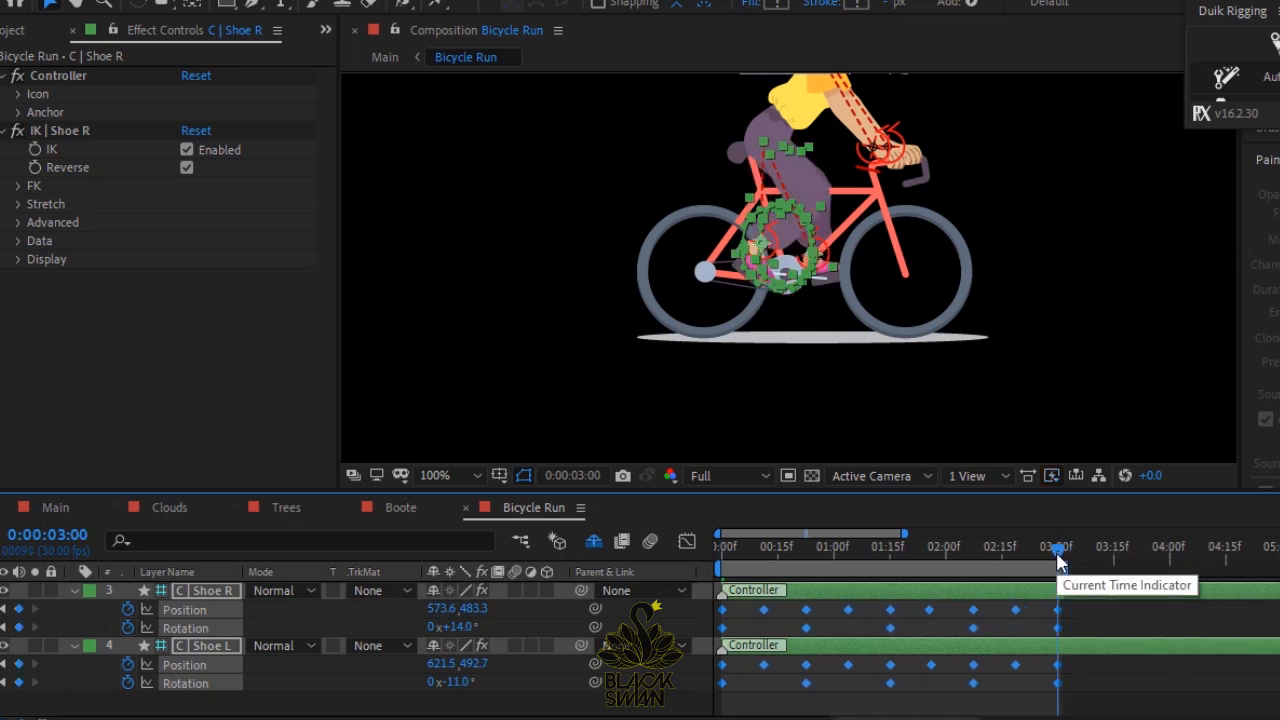
Play back the faster pedalling cycle from the start of the Bicycle Run composition.
{"action": "left_click", "coordinate": [724, 557]}
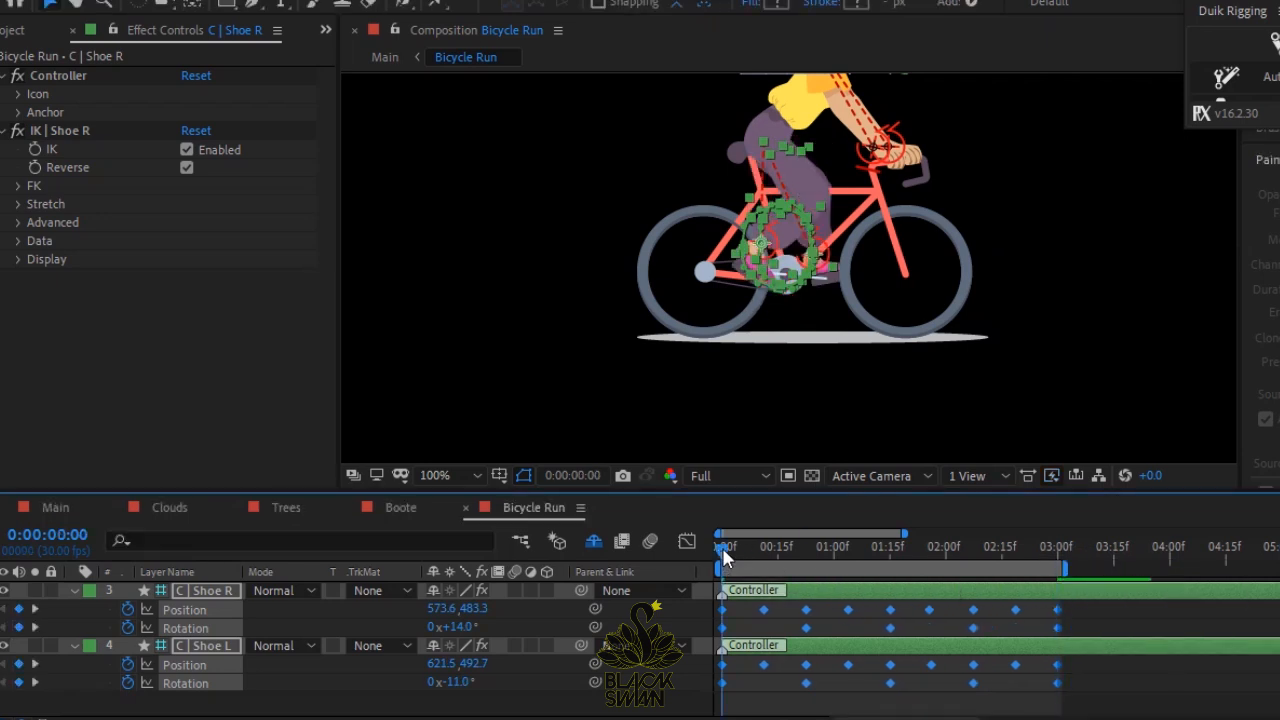
{"action": "key", "text": "space"}
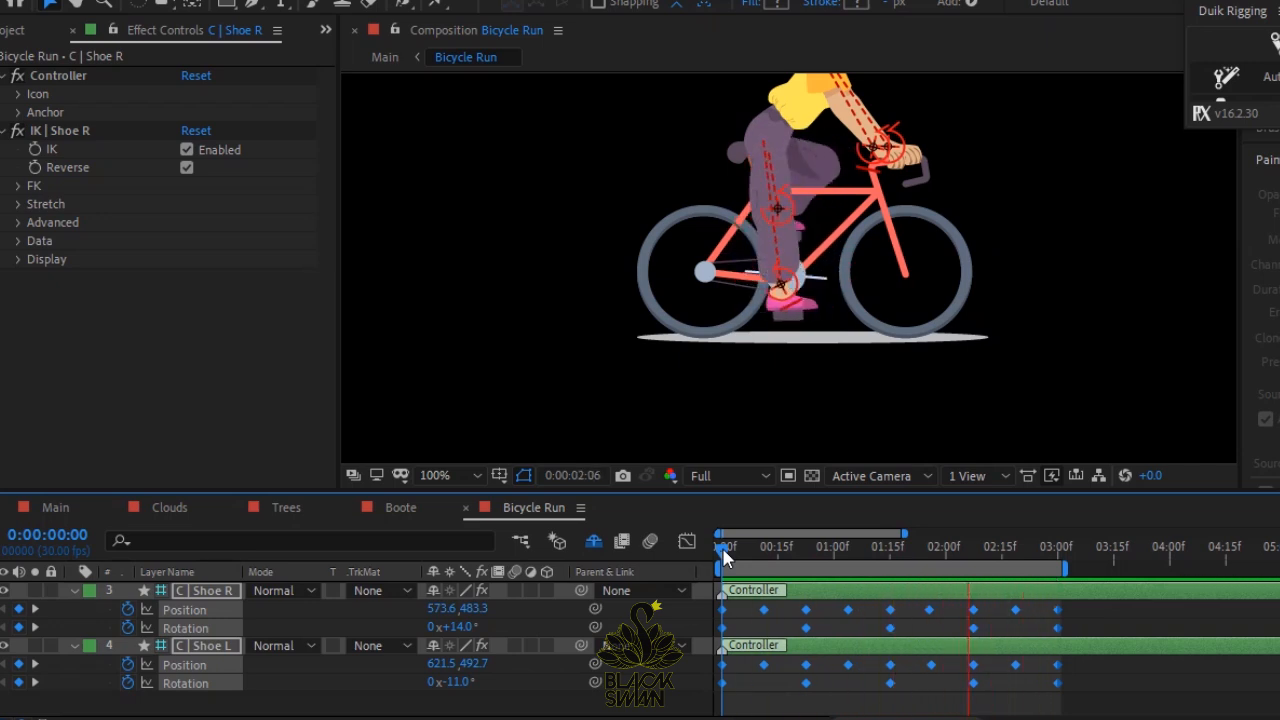
{"action": "key", "text": "space"}
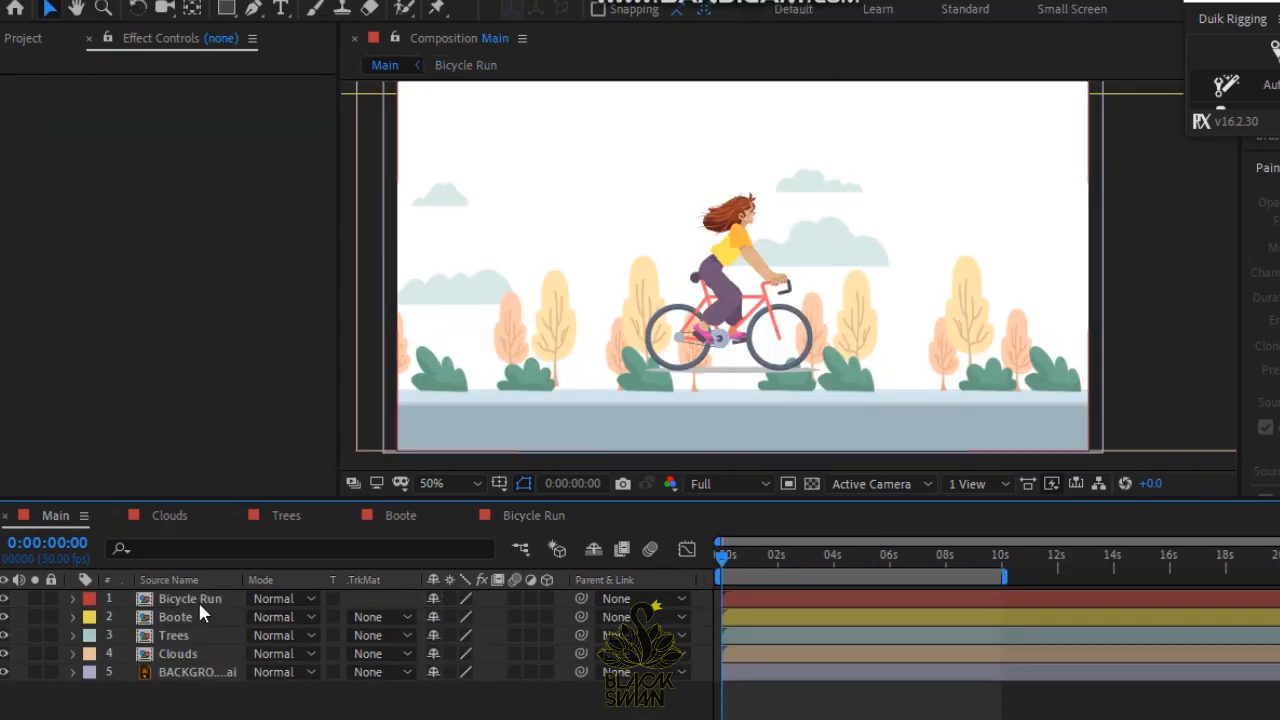
In the Main composition, lower the Bicycle Run layer onto the road at position 640, 460 and preview the scene.
{"action": "left_click", "coordinate": [198, 601]}
{"action": "key", "text": "p"}
{"action": "left_click_drag", "start_coordinate": [478, 616], "coordinate": [586, 619]}
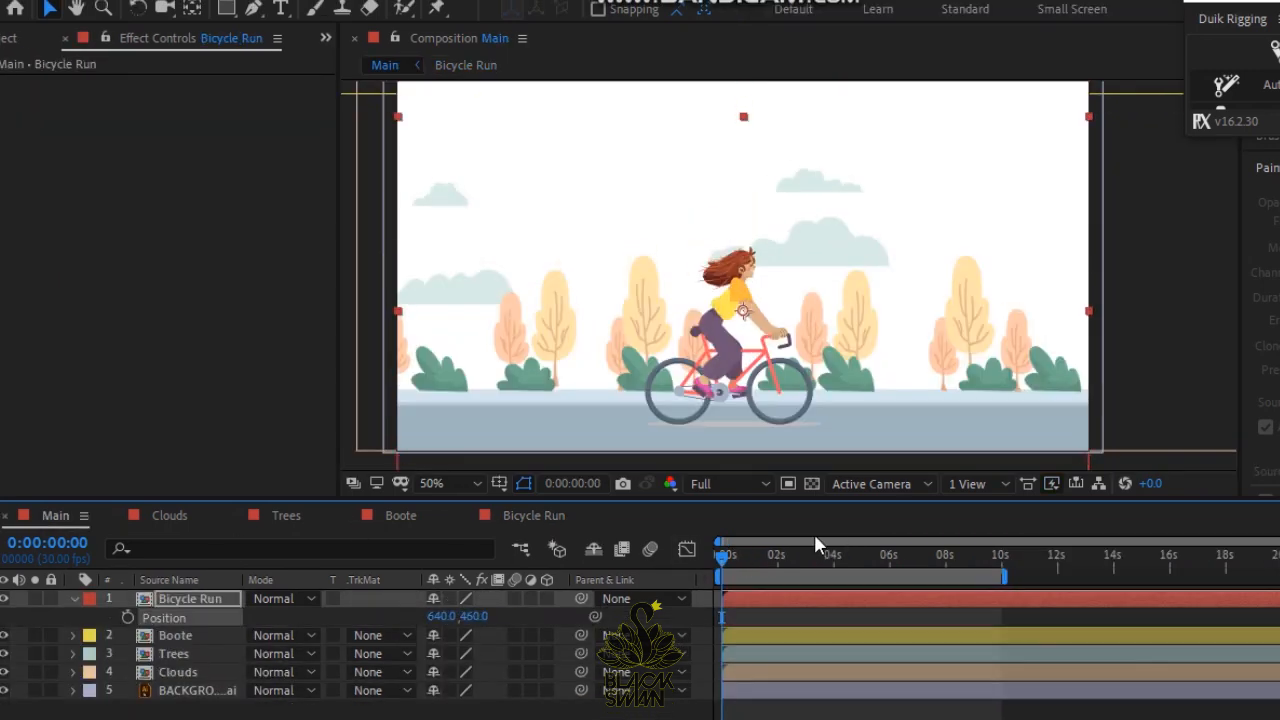
{"action": "key", "text": "space"}
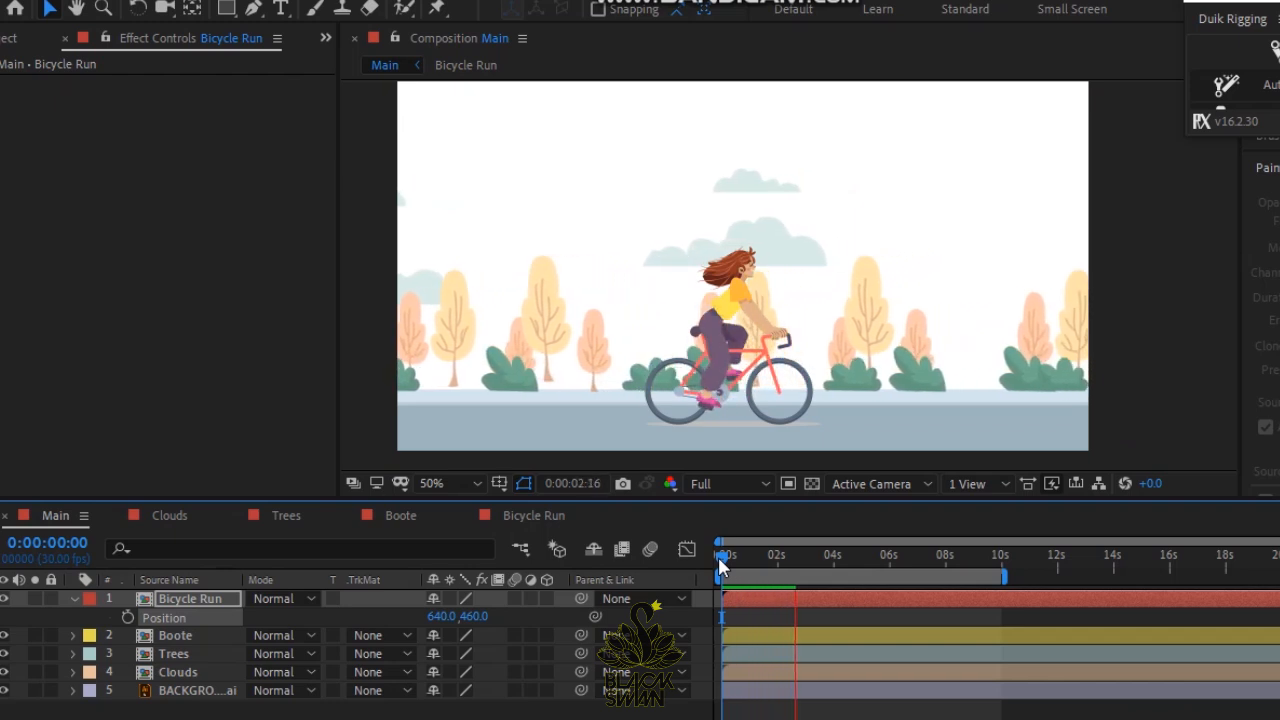